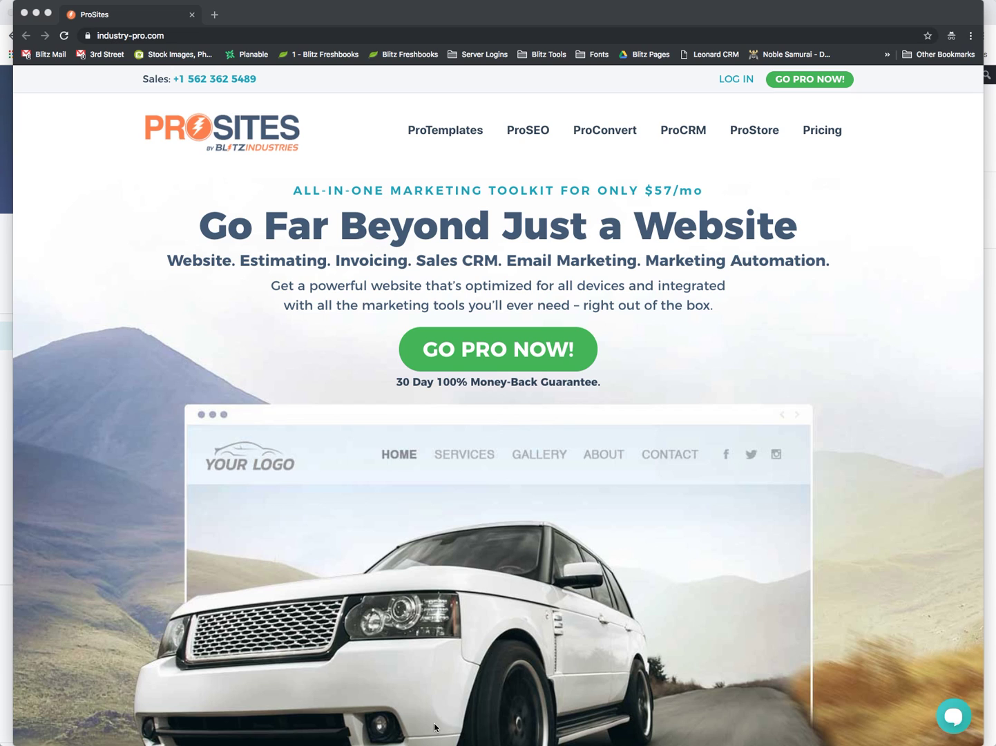
# Open the ProSites signup plan picker listing the ProPage, ProSite and ProStore plans
pyautogui.click(418, 542)
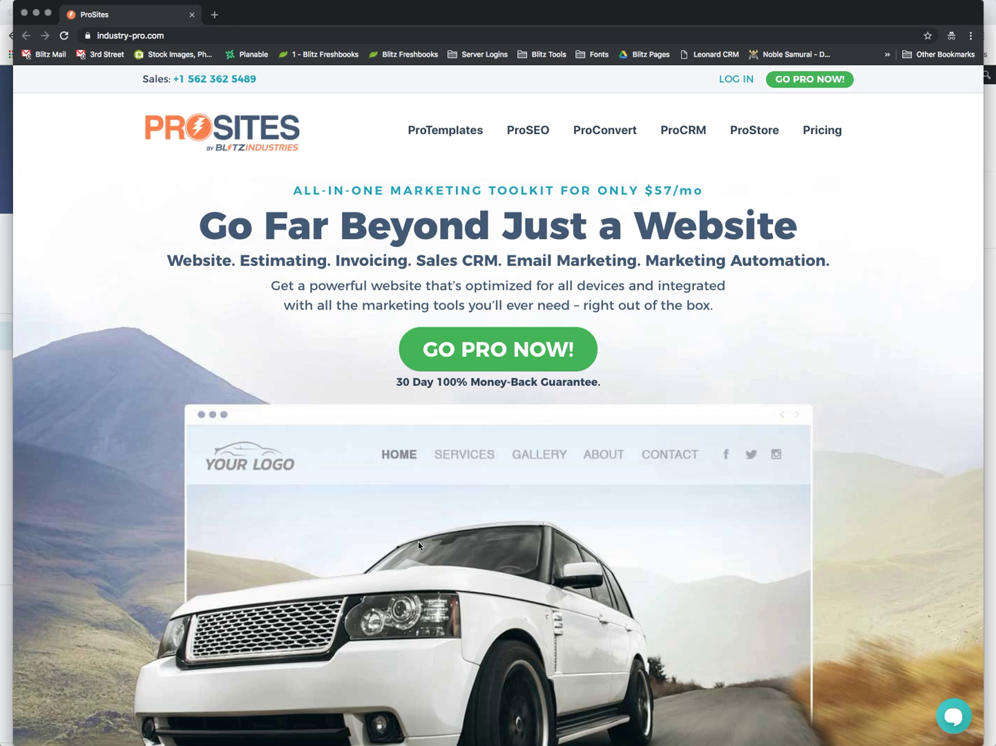
pyautogui.click(457, 359)
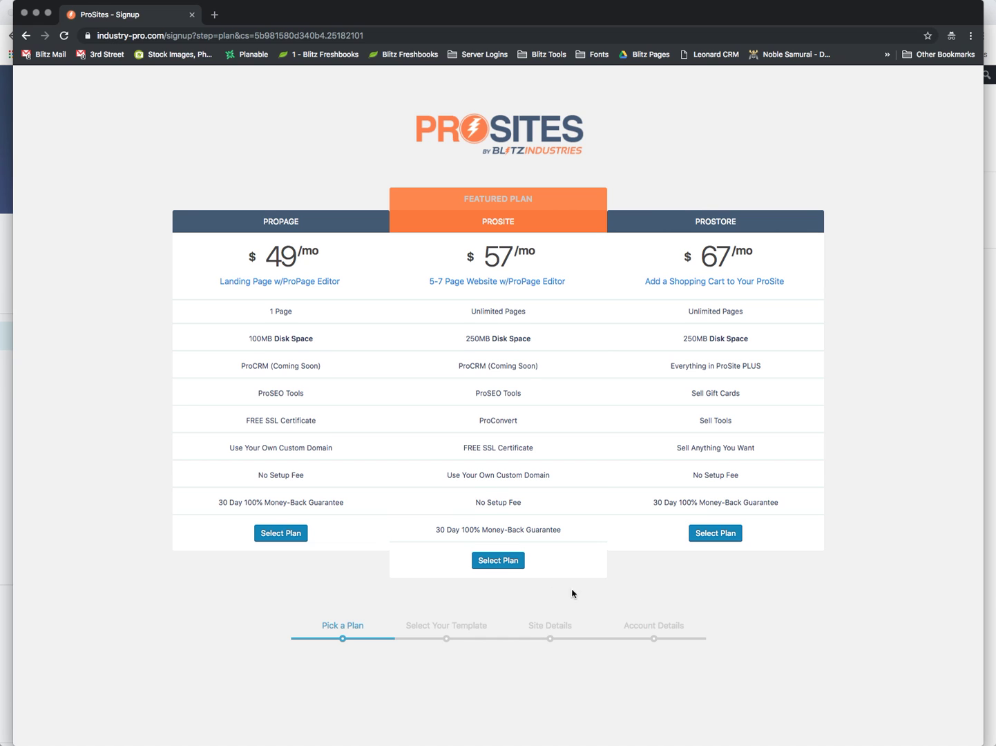
# Pick the $57 ProSite plan and Brace Eliminator template, with site 'Your Company Name' at yourcompany
pyautogui.click(498, 558)
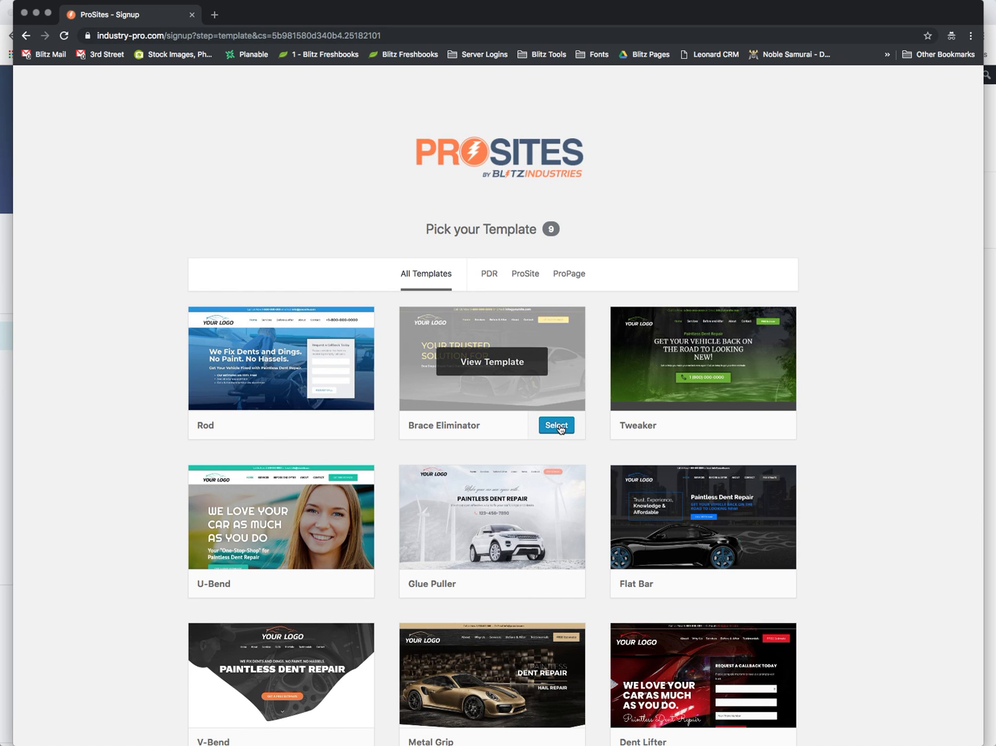
pyautogui.click(563, 429)
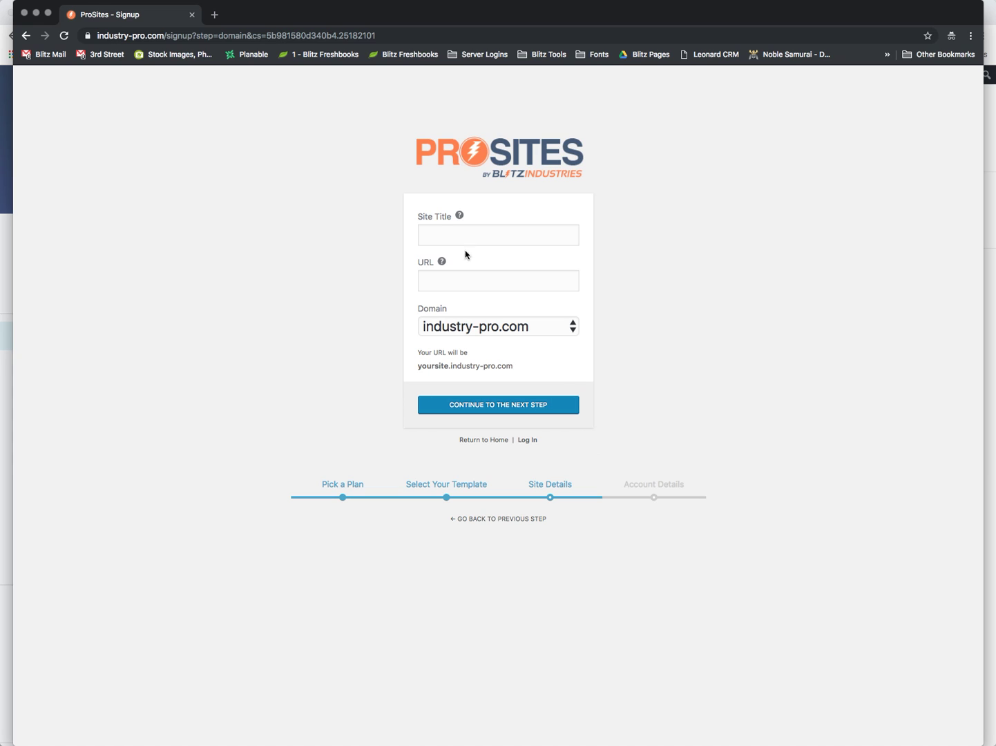
pyautogui.click(436, 237)
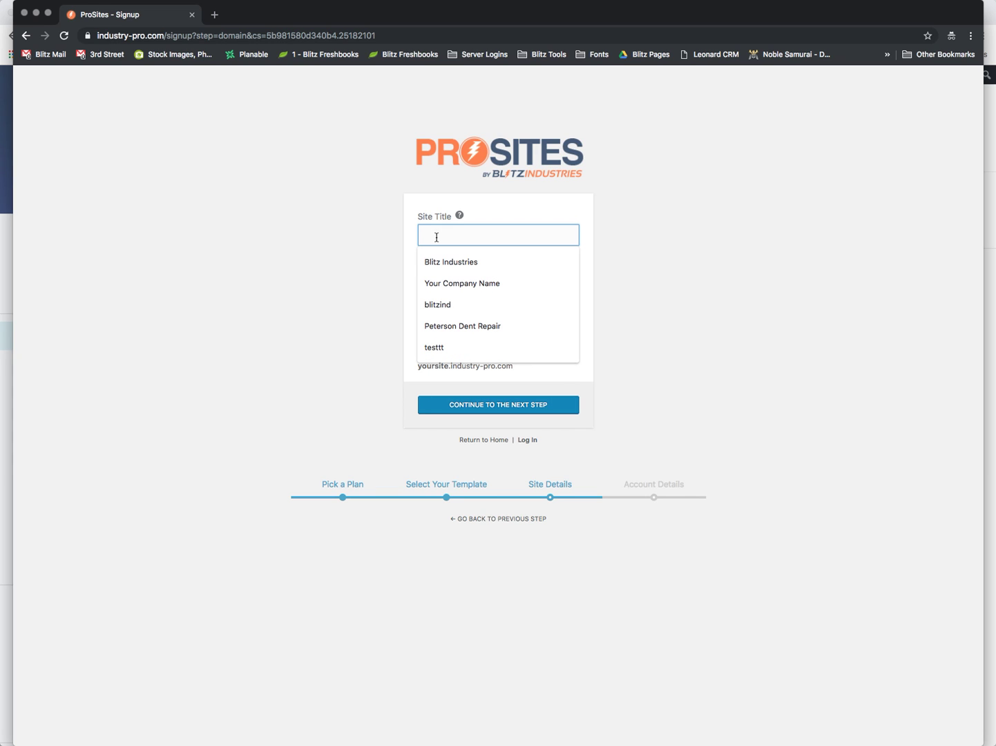
pyautogui.click(442, 283)
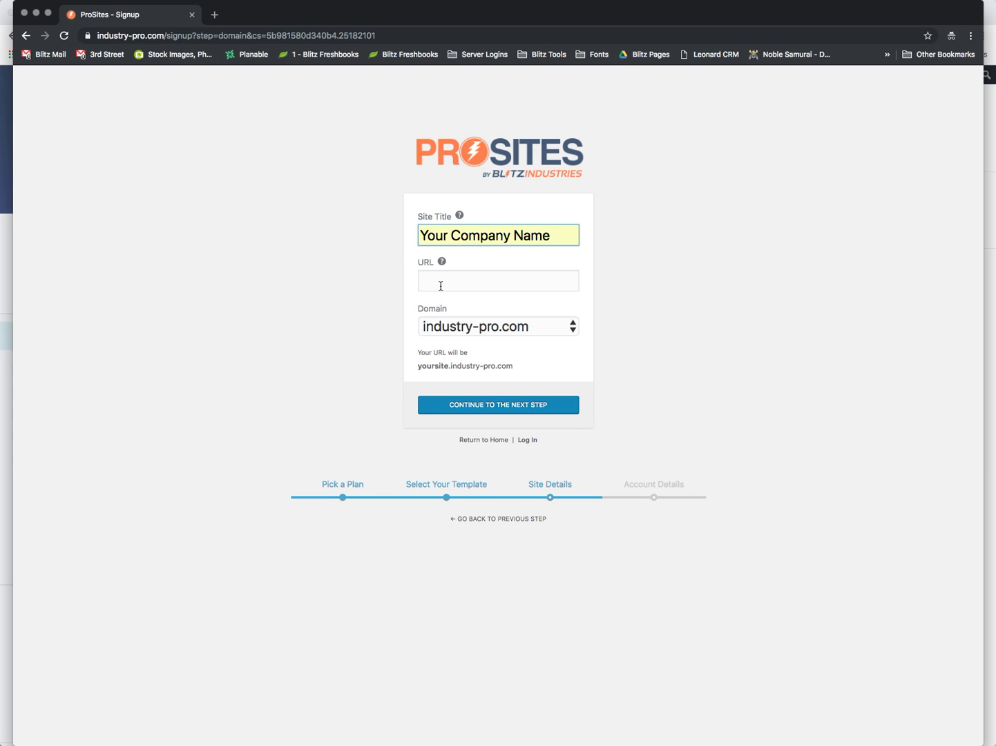
pyautogui.click(440, 285)
pyautogui.write('your')
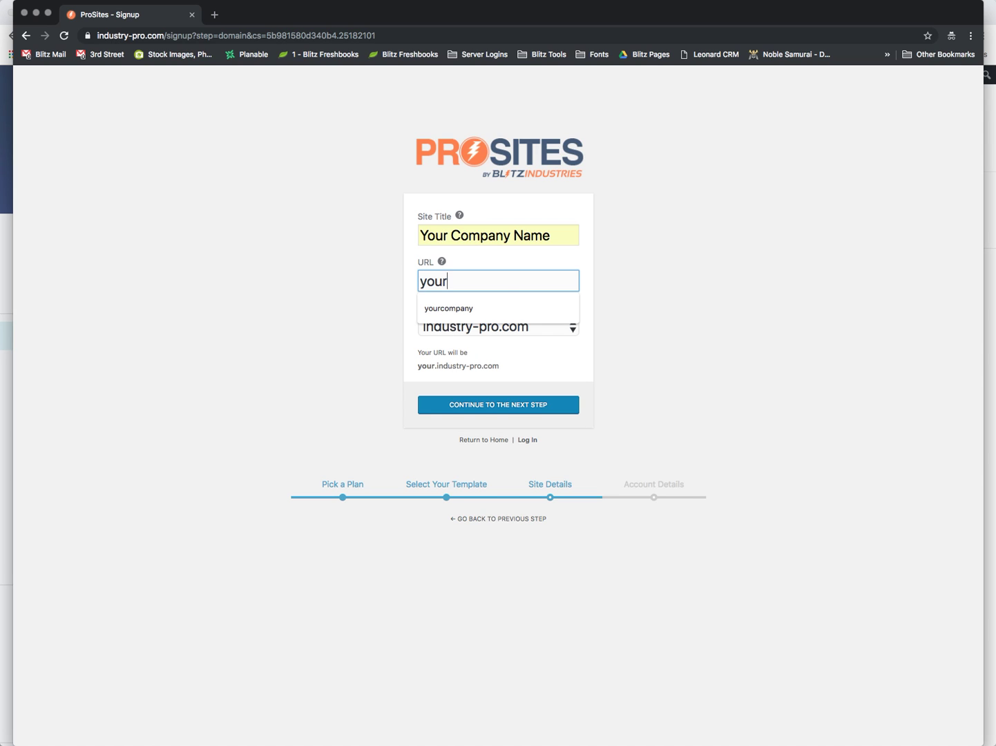
pyautogui.write('compa')
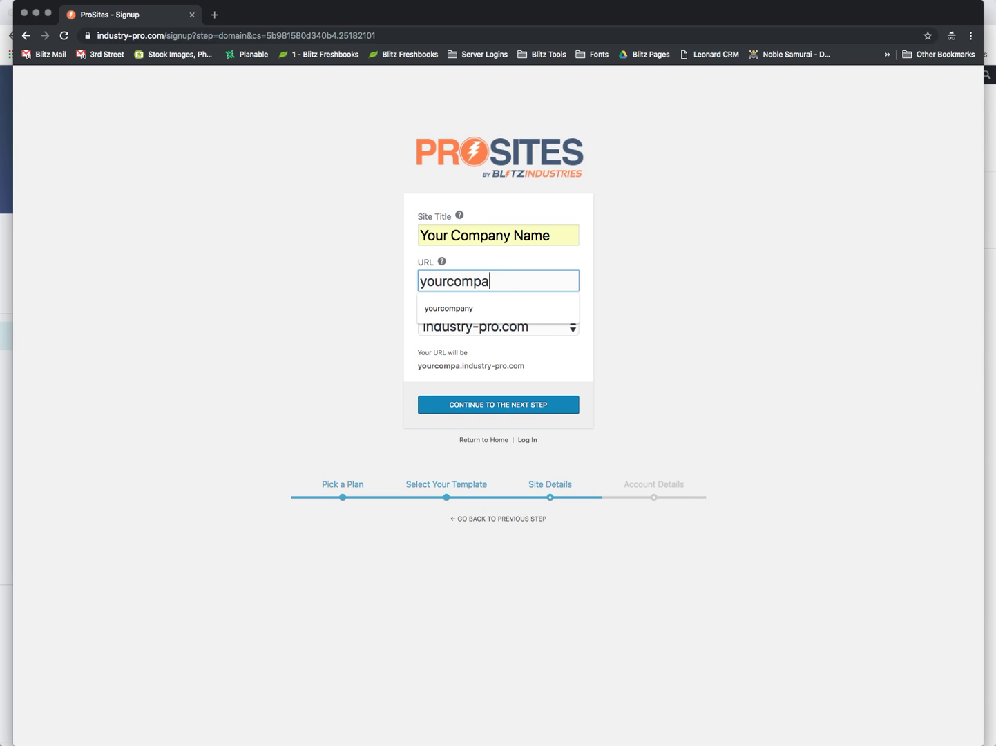
pyautogui.write('ny')
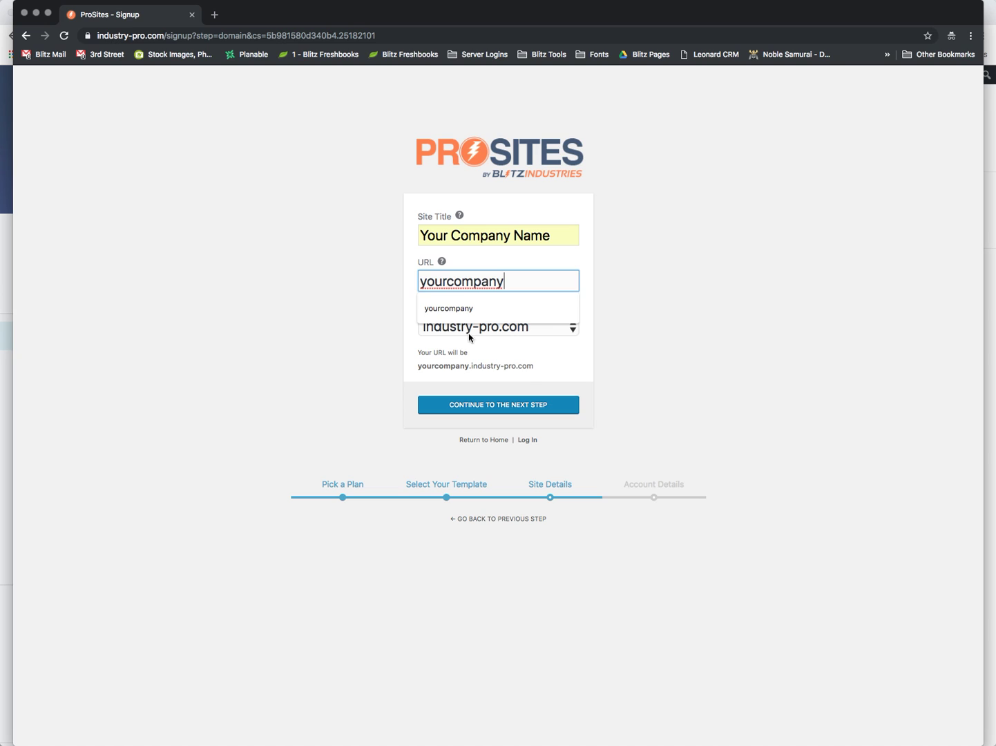
pyautogui.click(636, 343)
pyautogui.click(532, 408)
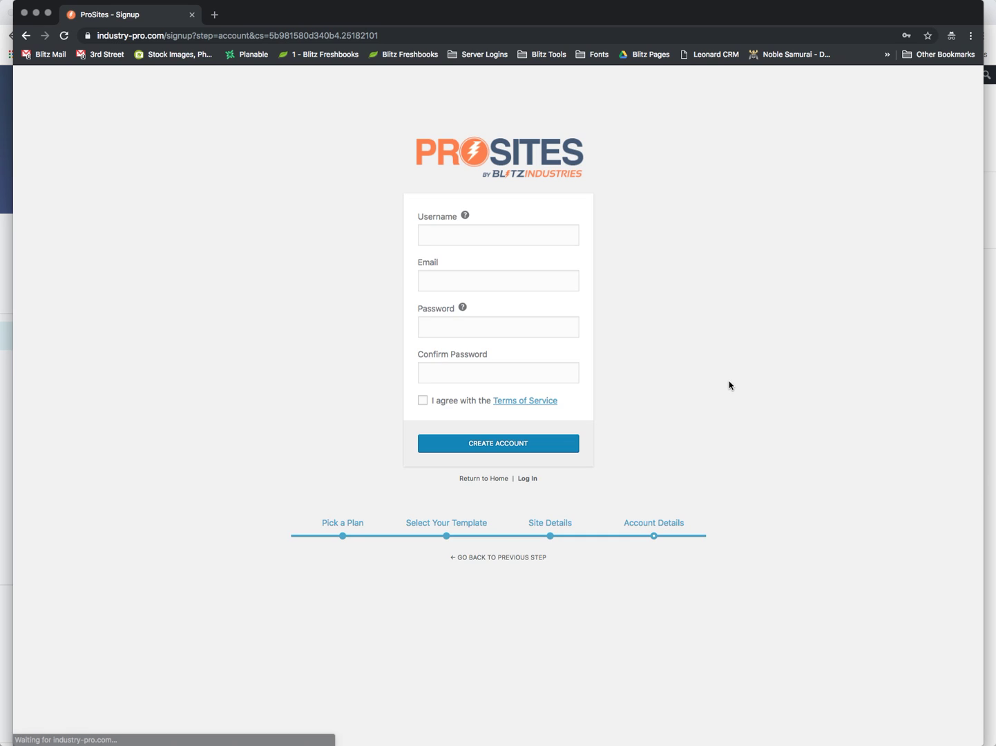
# Enter the username 'company' and the account's e-mail address, correcting a typo in it
pyautogui.click(447, 230)
pyautogui.write('c')
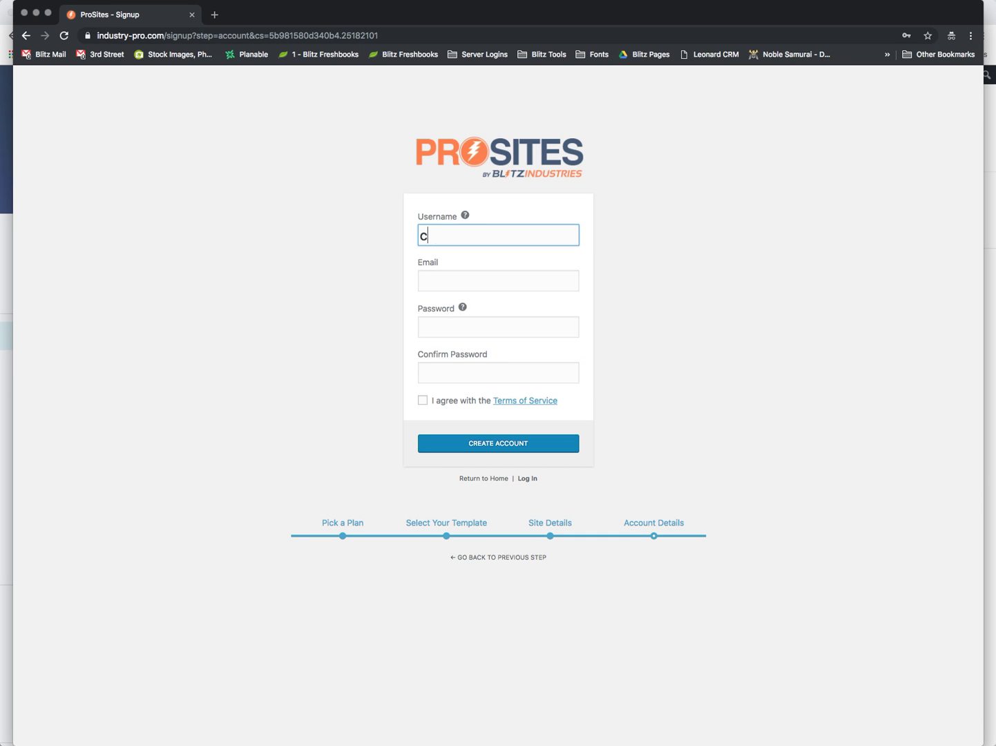
pyautogui.write('ompany')
pyautogui.press('Tab')
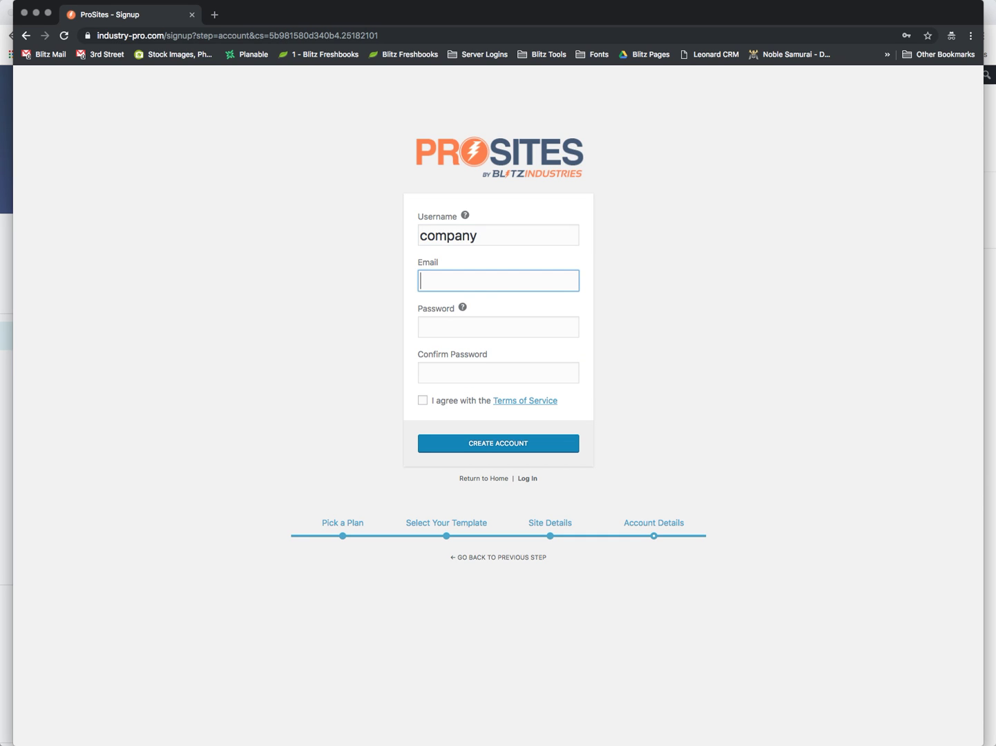
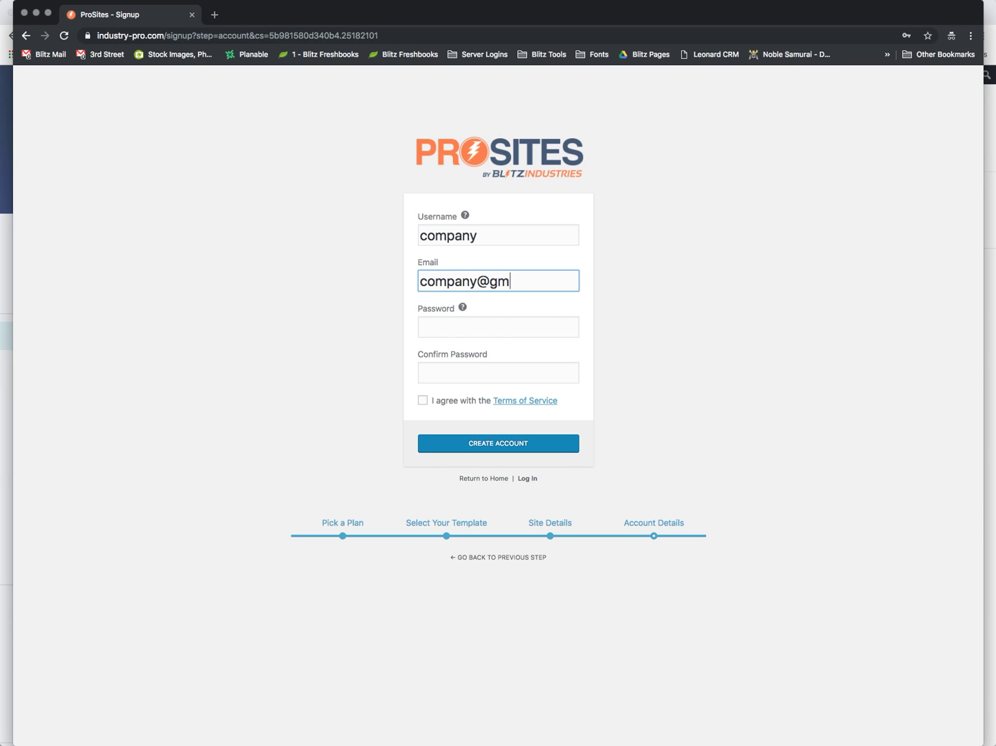
# Set and confirm the account password, accept the Terms of Service, and create the account
pyautogui.press('Tab')
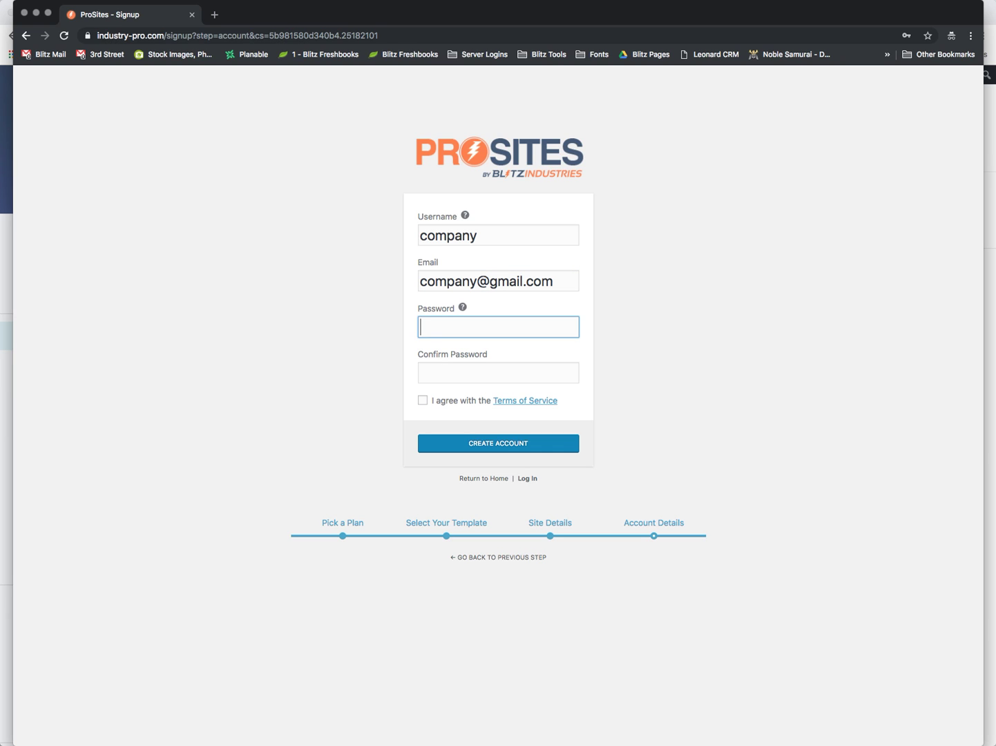
pyautogui.write('••••••••')
pyautogui.press('Tab')
pyautogui.write('•••••')
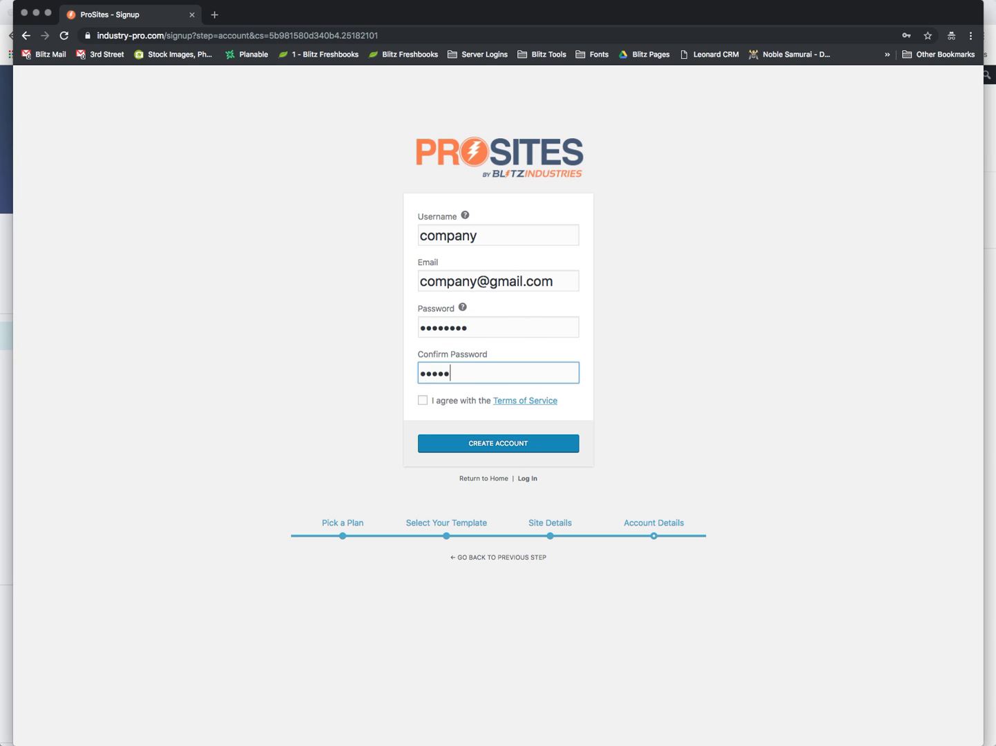
pyautogui.write('•••')
pyautogui.click(423, 401)
pyautogui.click(543, 442)
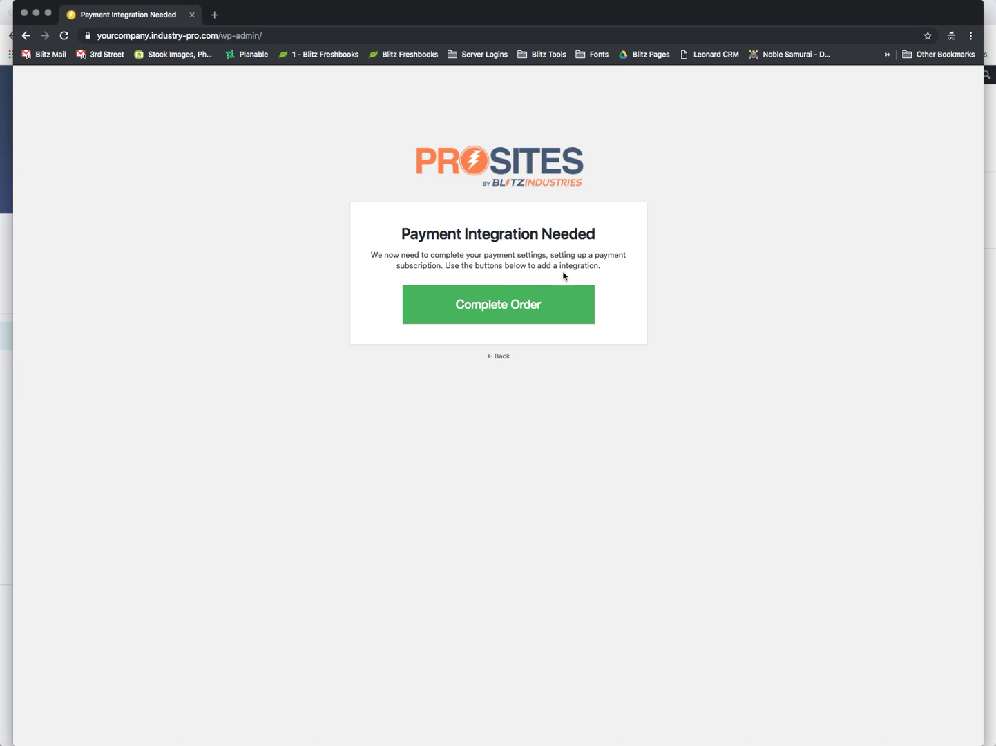
# Open the checkout, autofill the contact details from a saved address, opt in to marketing tips, and continue
pyautogui.click(491, 306)
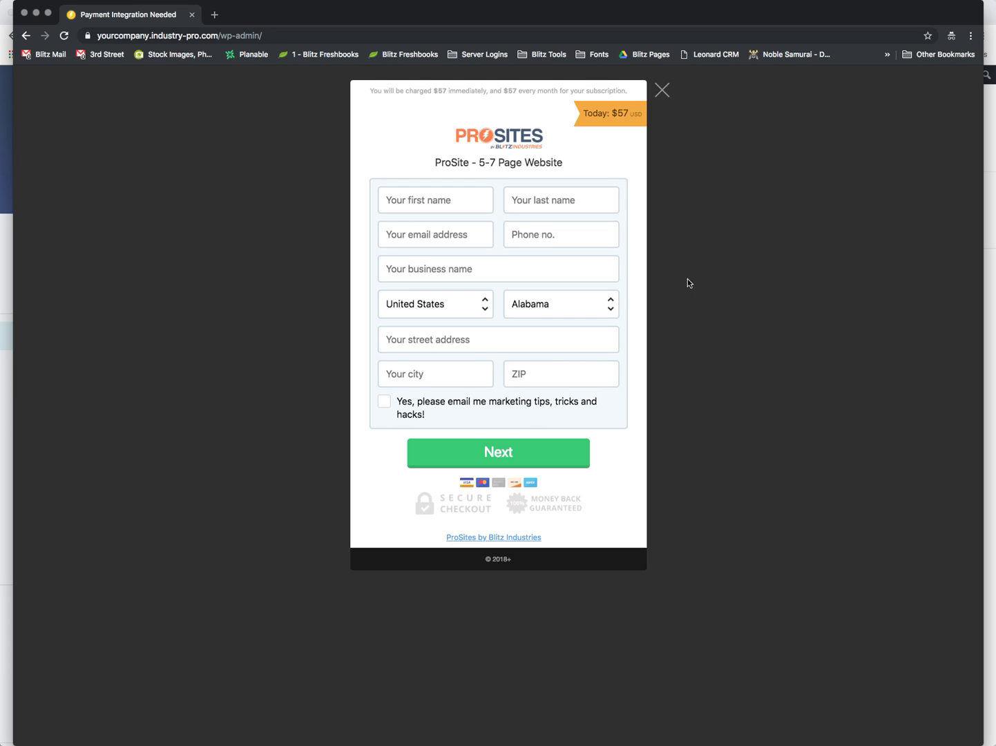
pyautogui.click(416, 200)
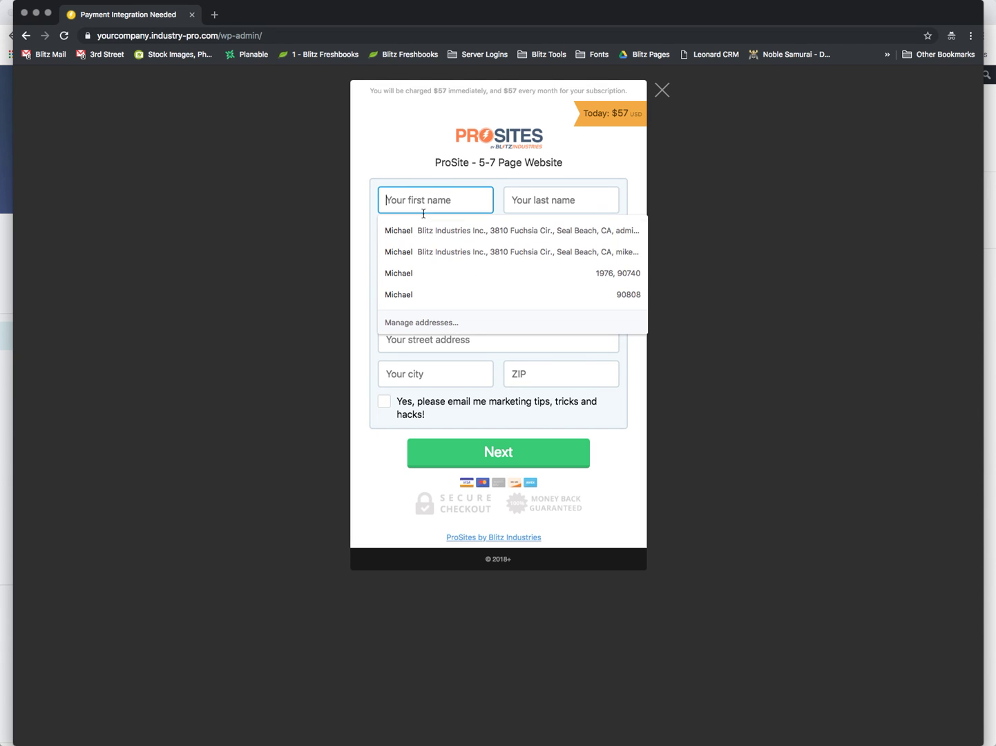
pyautogui.click(422, 230)
pyautogui.click(385, 404)
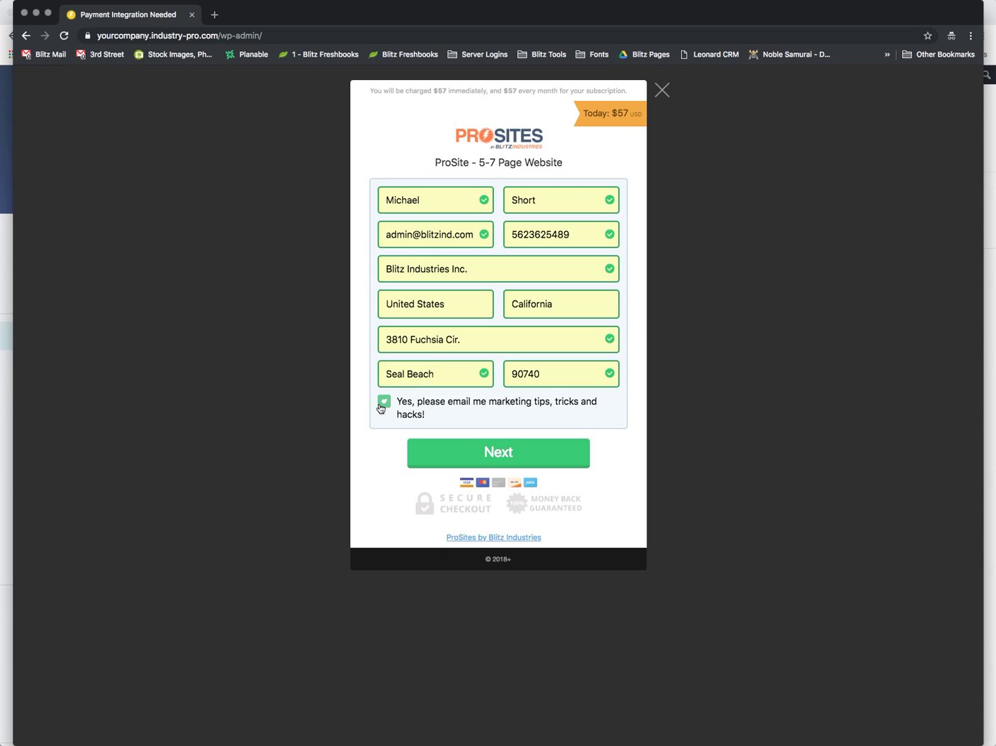
pyautogui.click(501, 454)
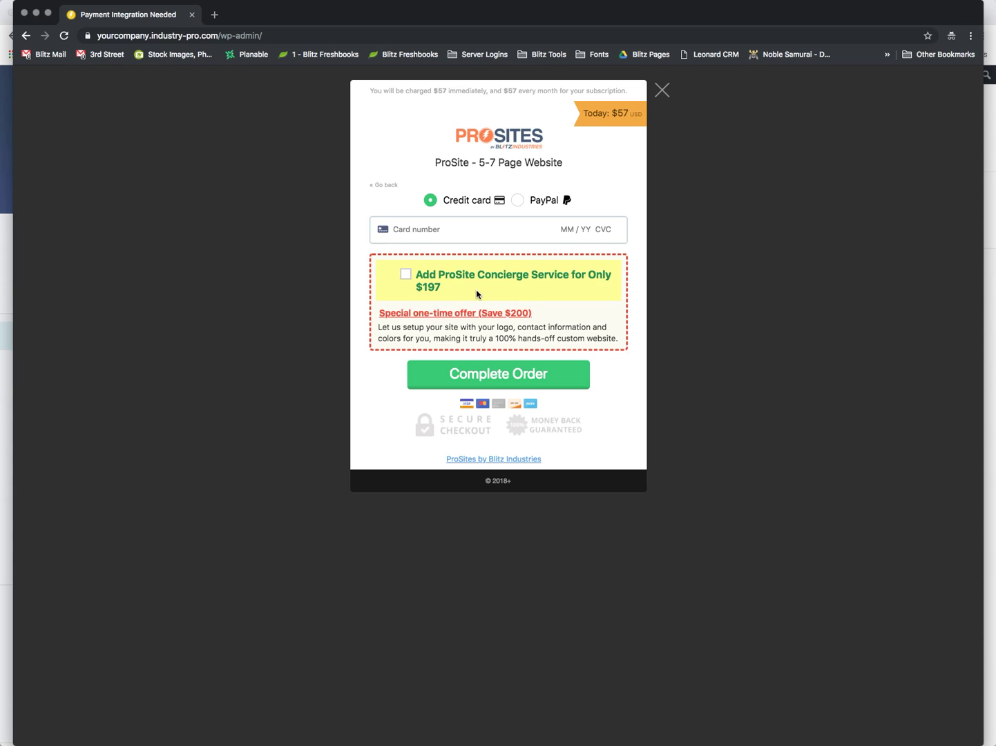
# Add the $197 ProSite Concierge Service, try PayPal then credit card, and close the checkout unpaid
pyautogui.click(405, 275)
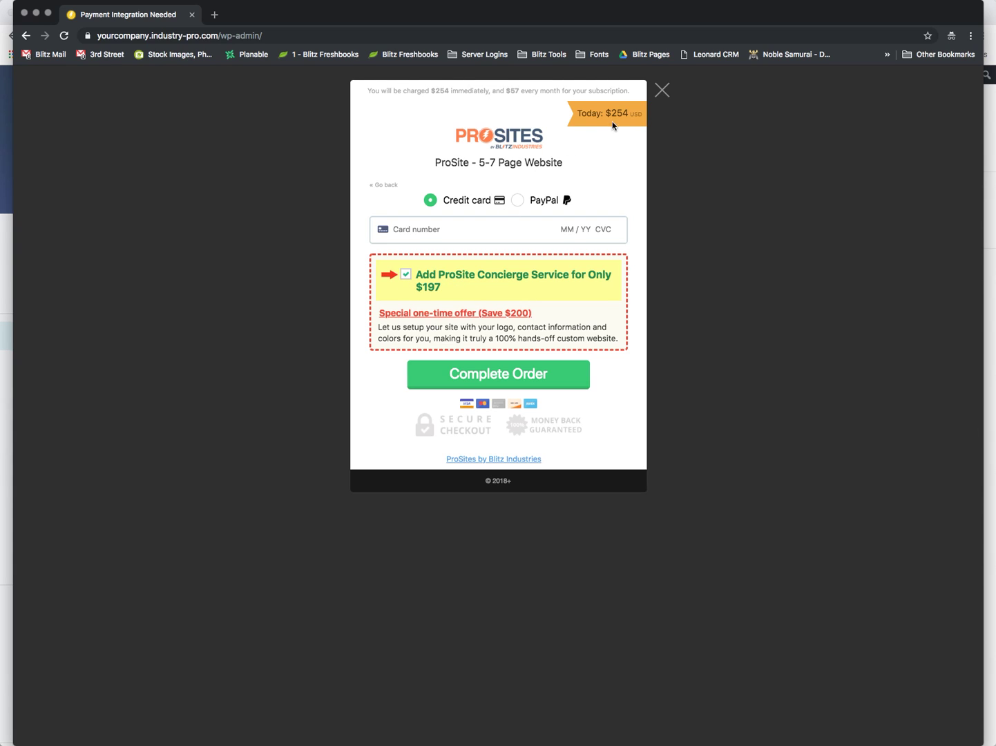
pyautogui.click(459, 224)
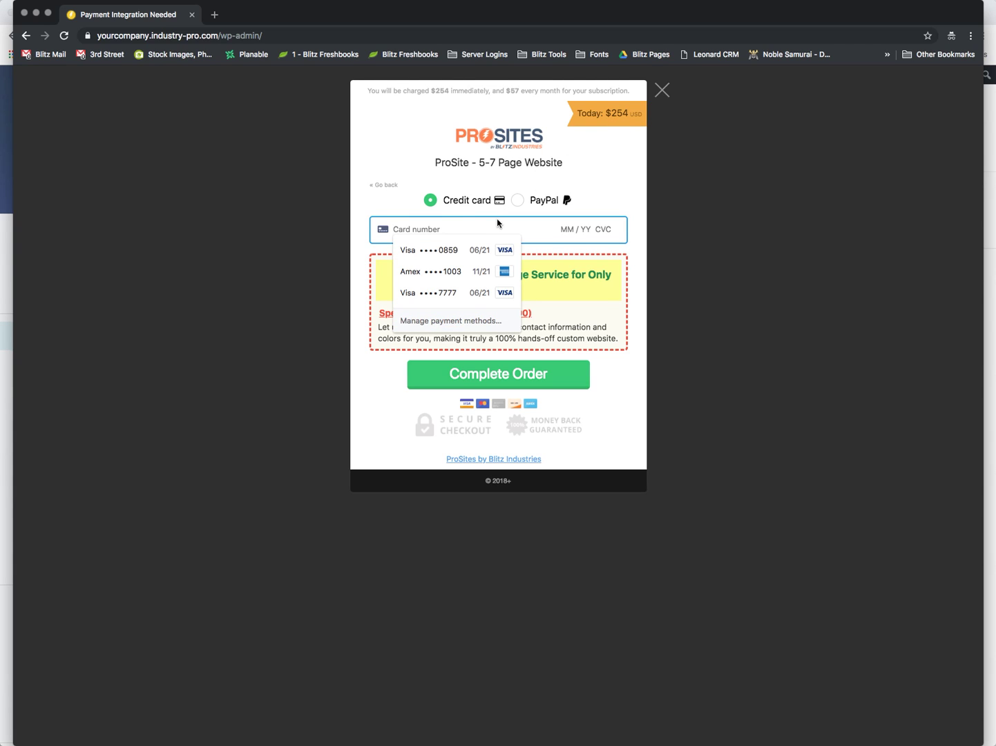
pyautogui.click(622, 186)
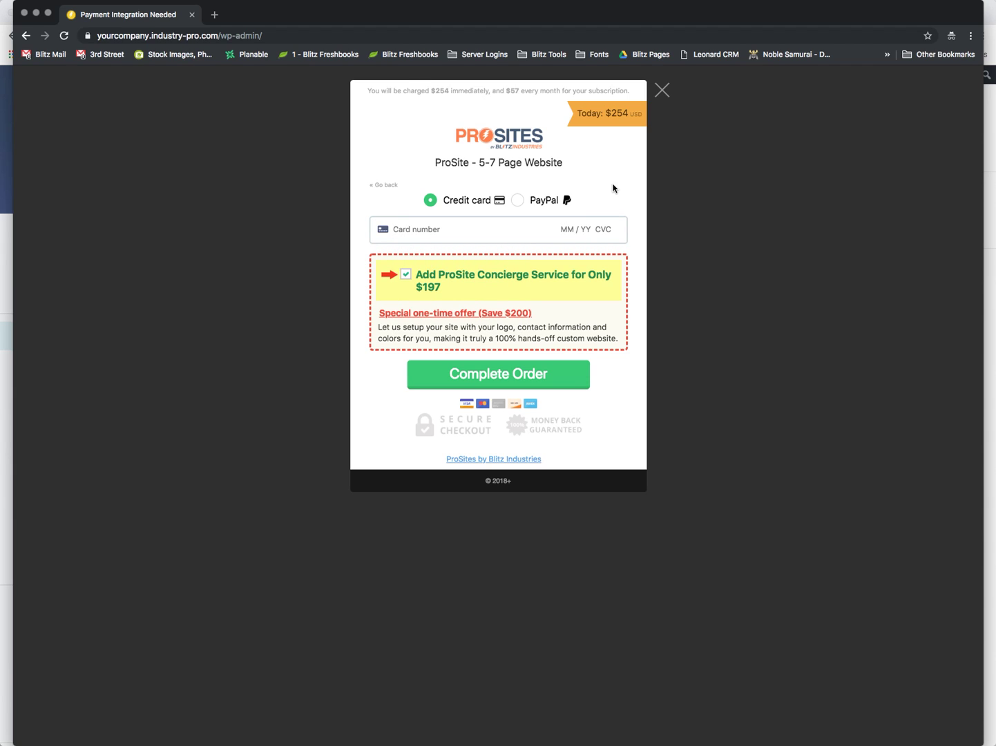
pyautogui.click(540, 202)
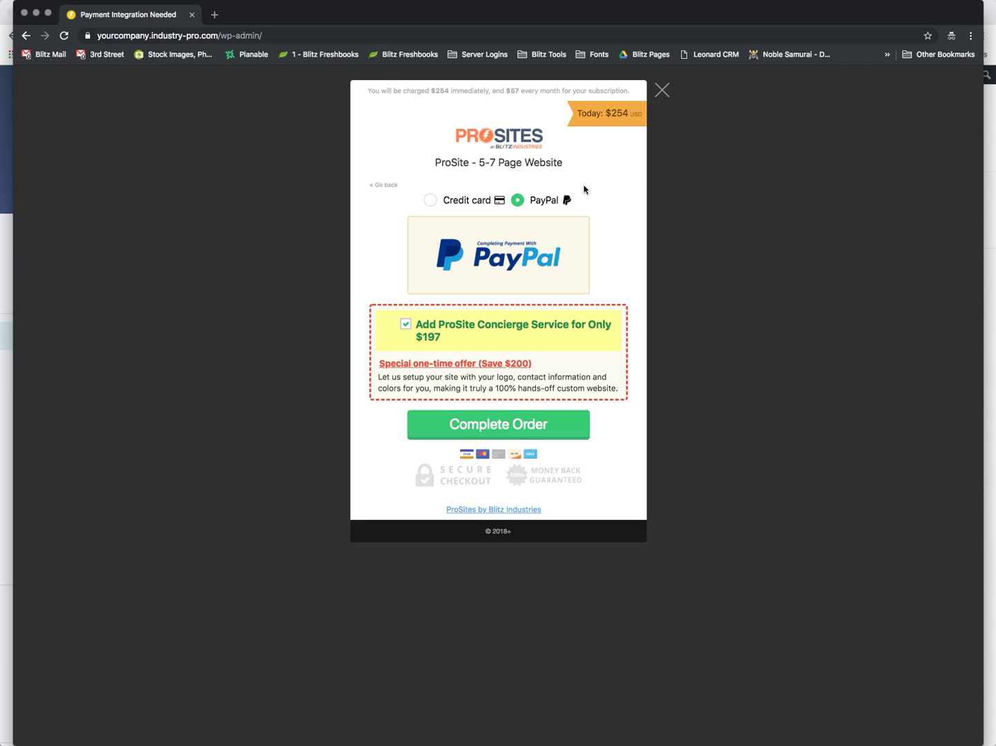
pyautogui.click(440, 200)
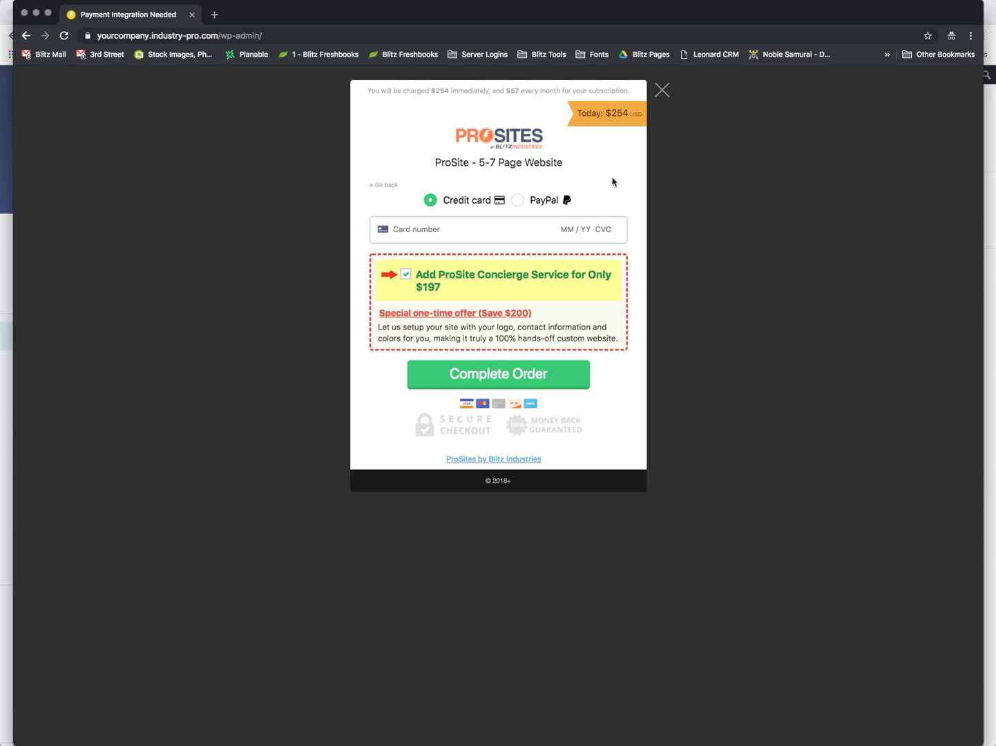
pyautogui.click(662, 90)
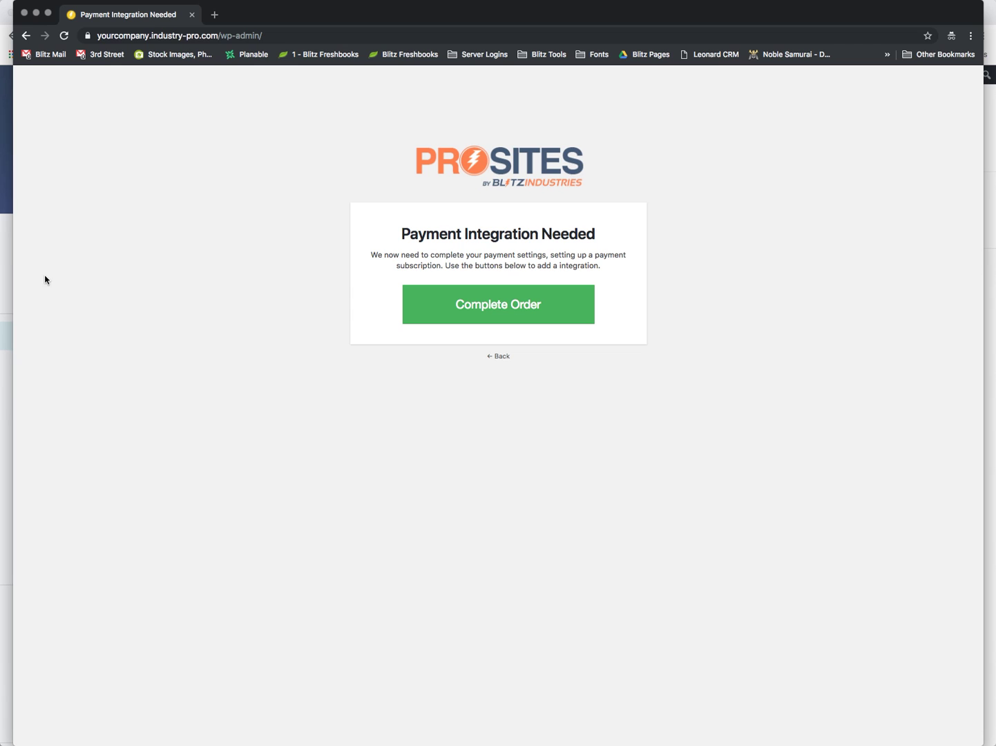
# Show WP Ultimo's Payment Gateways settings, where Thrive Cart is the active gateway
pyautogui.click(6, 265)
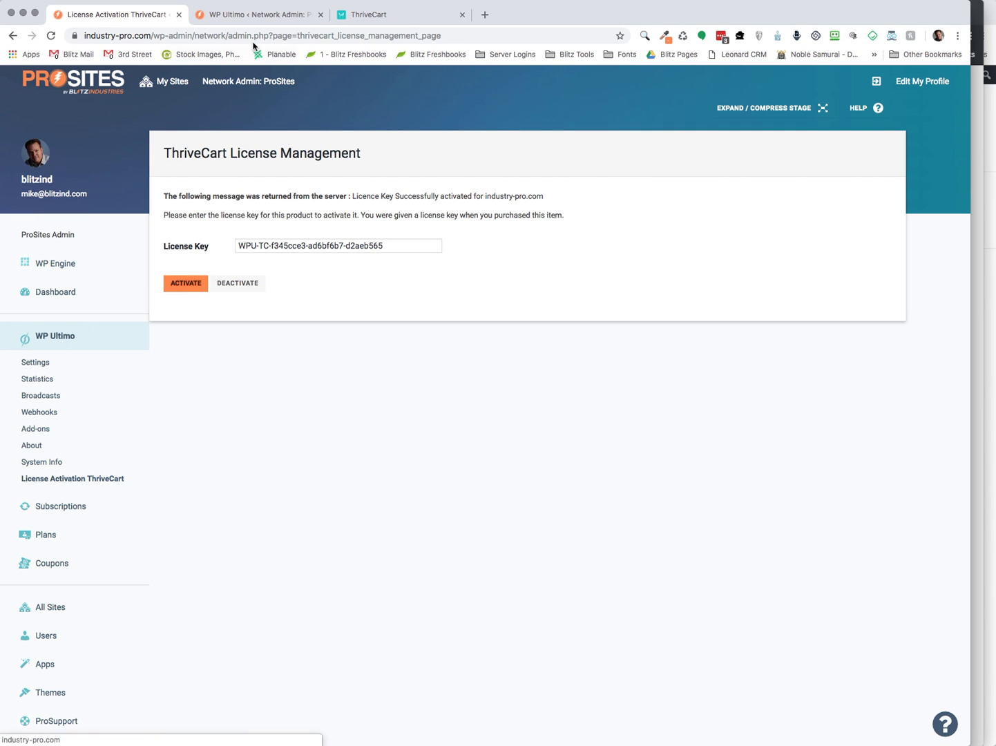
pyautogui.click(259, 15)
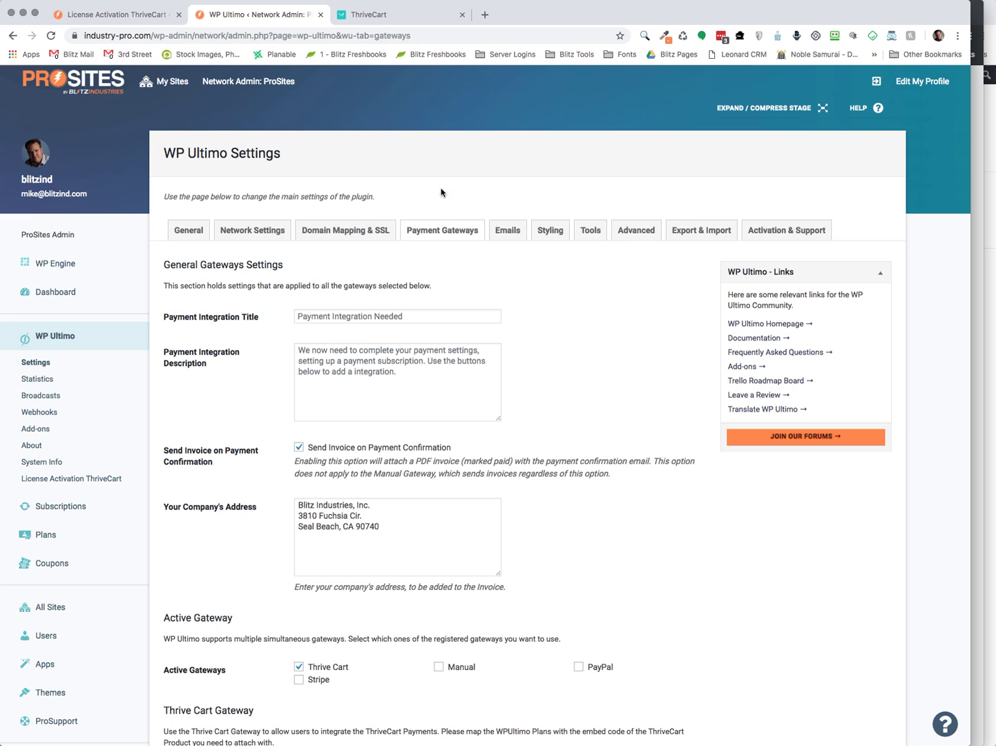
# Scroll down to the Thrive Cart gateway section, briefly checking the Payment Integration Needed page
pyautogui.scroll(-1, 211, 259)
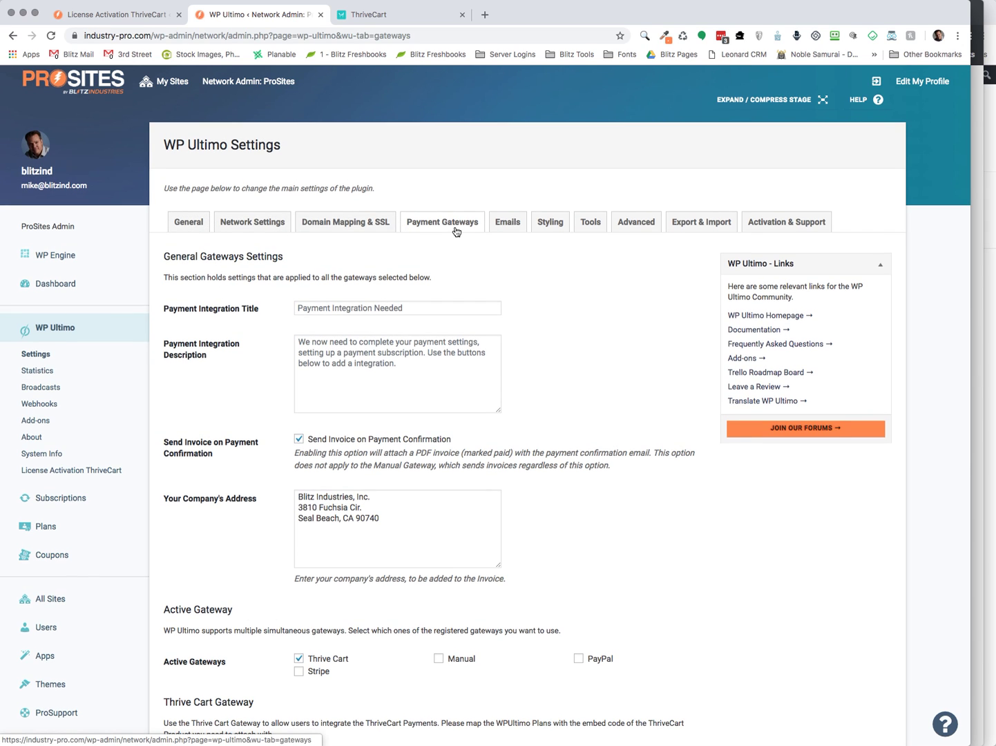
pyautogui.scroll(-4, 551, 306)
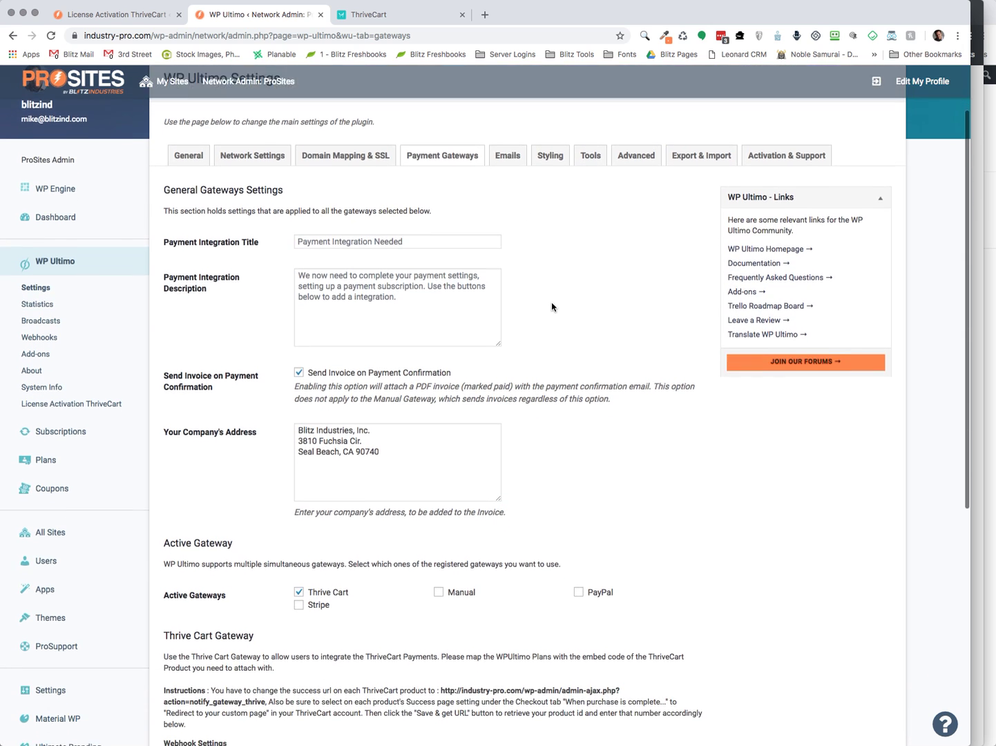
pyautogui.scroll(-4, 551, 306)
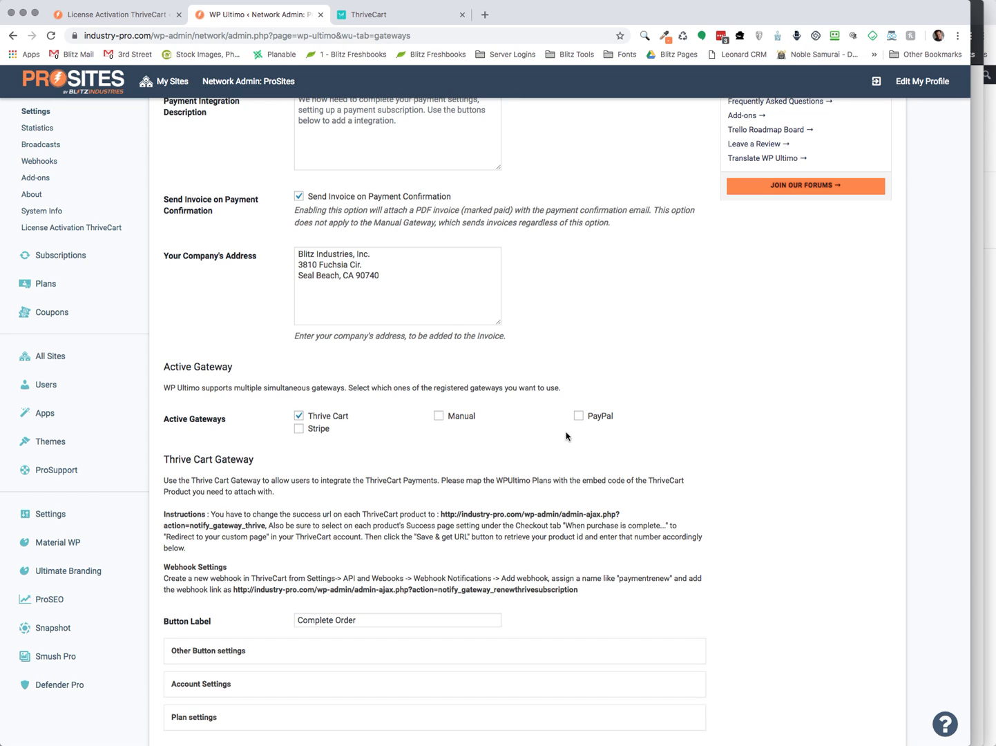
pyautogui.scroll(-3, 383, 450)
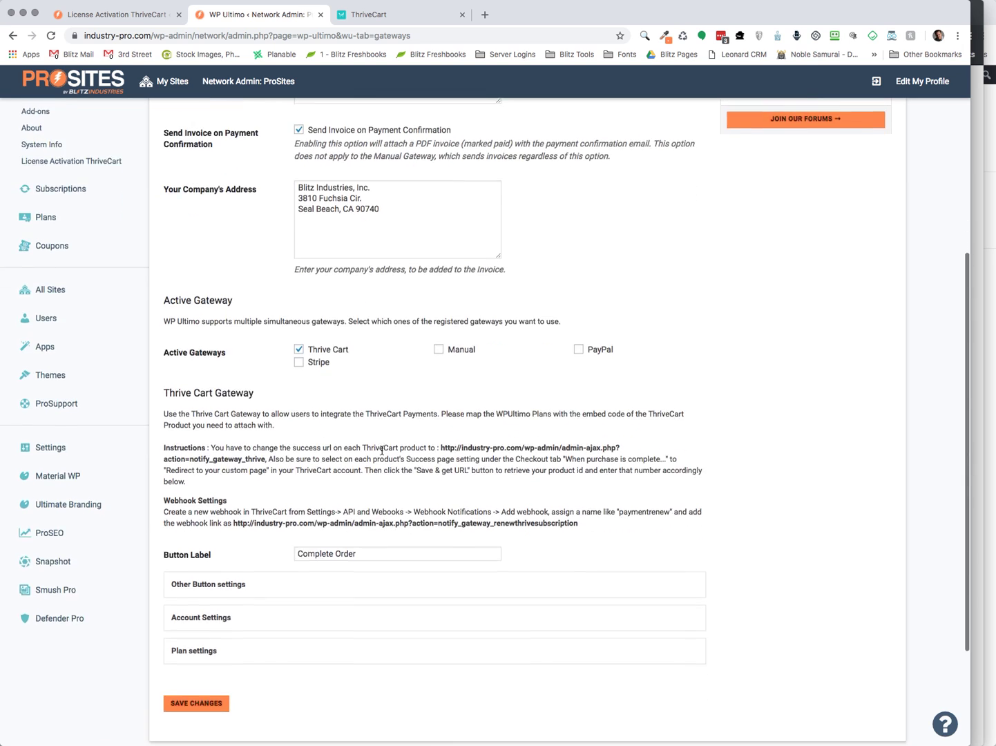
pyautogui.scroll(-2, 383, 450)
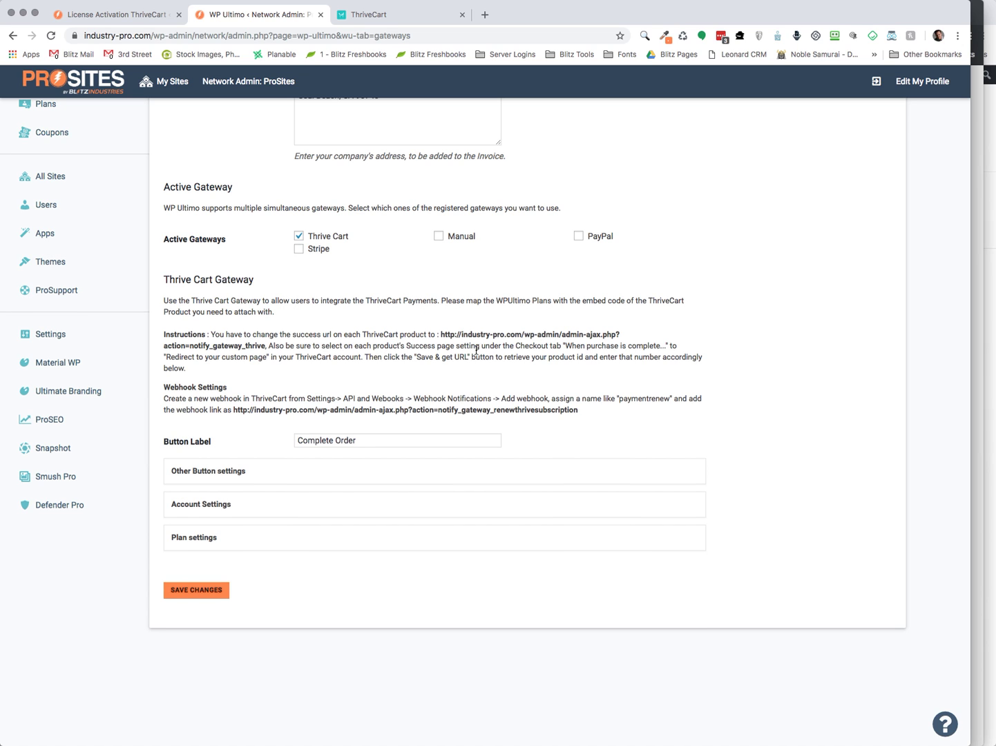
pyautogui.scroll(-1, 476, 351)
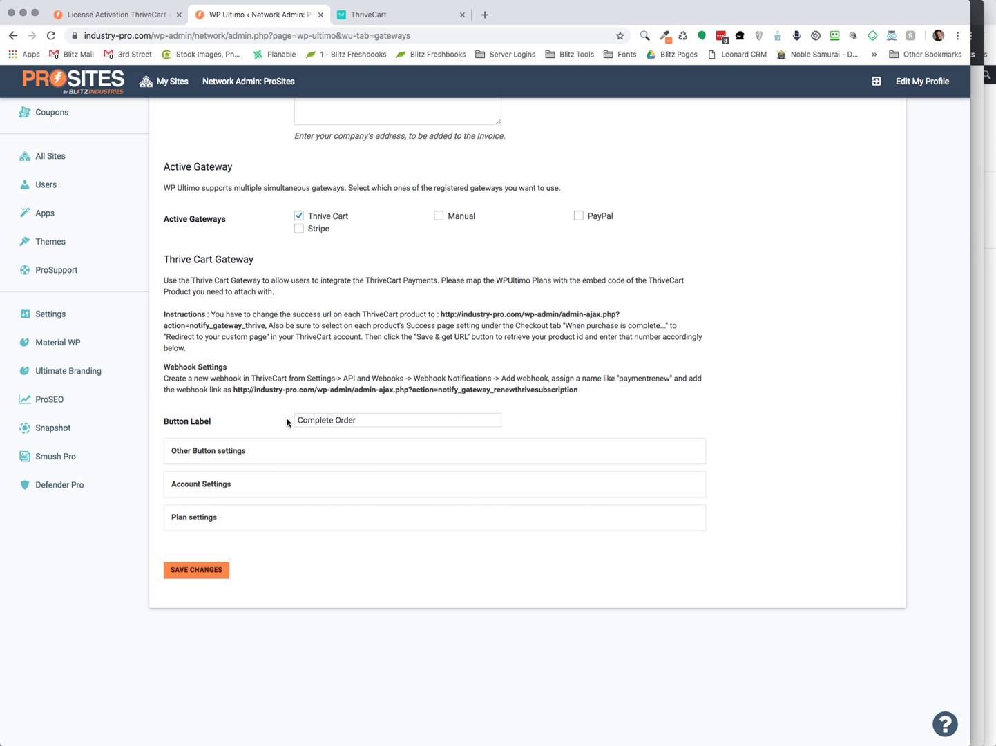
pyautogui.click(981, 186)
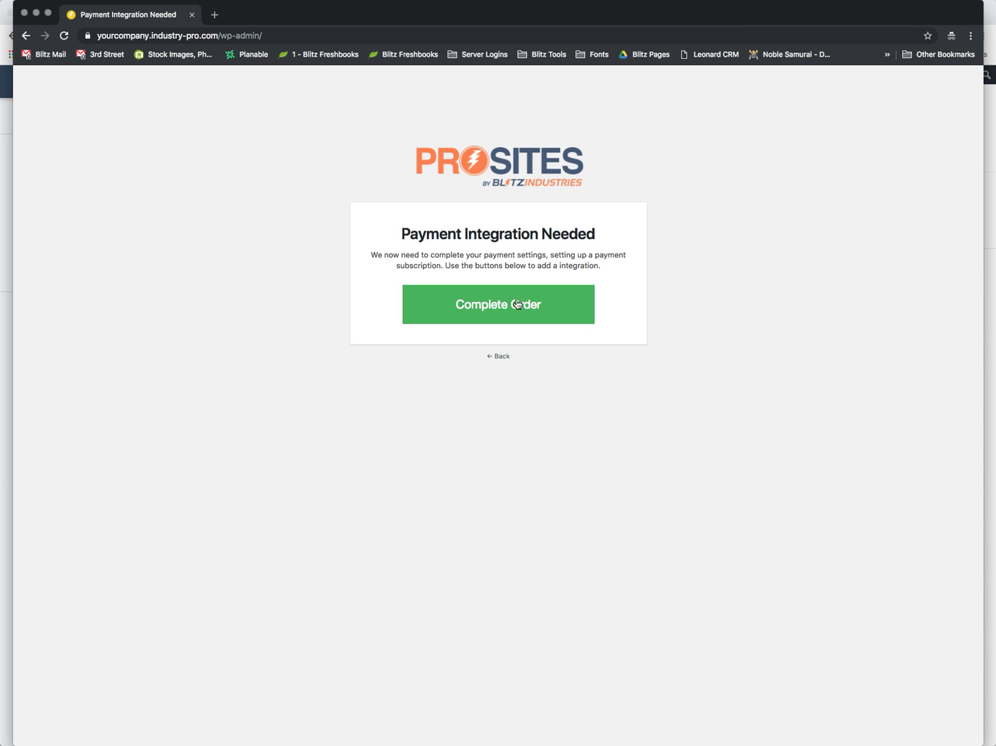
pyautogui.click(2, 377)
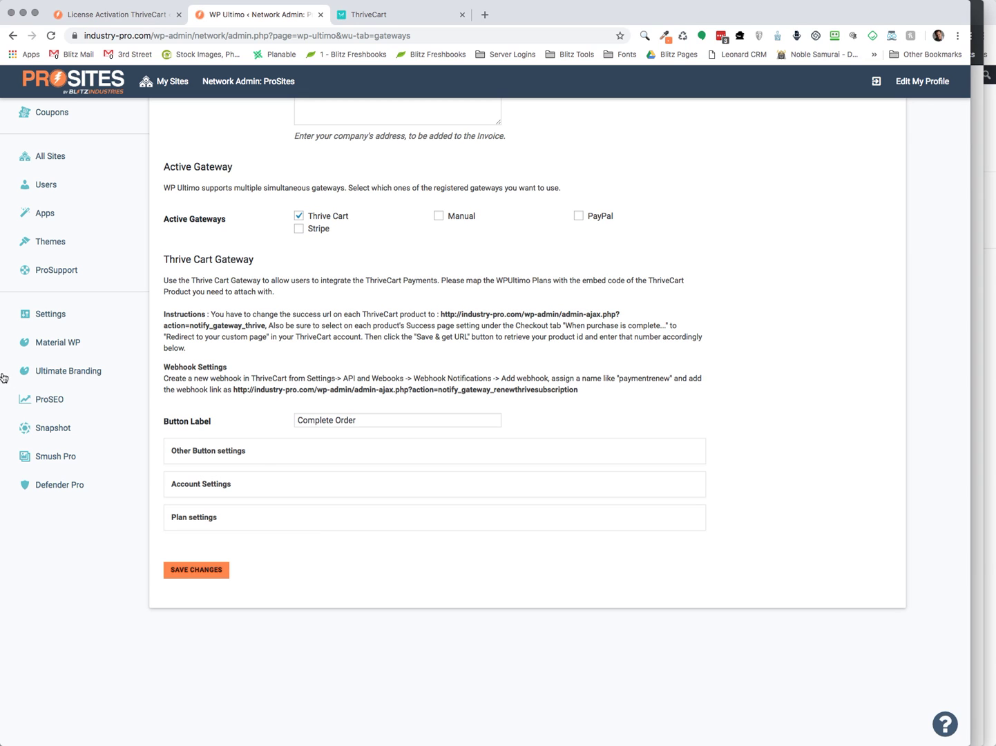
pyautogui.click(264, 459)
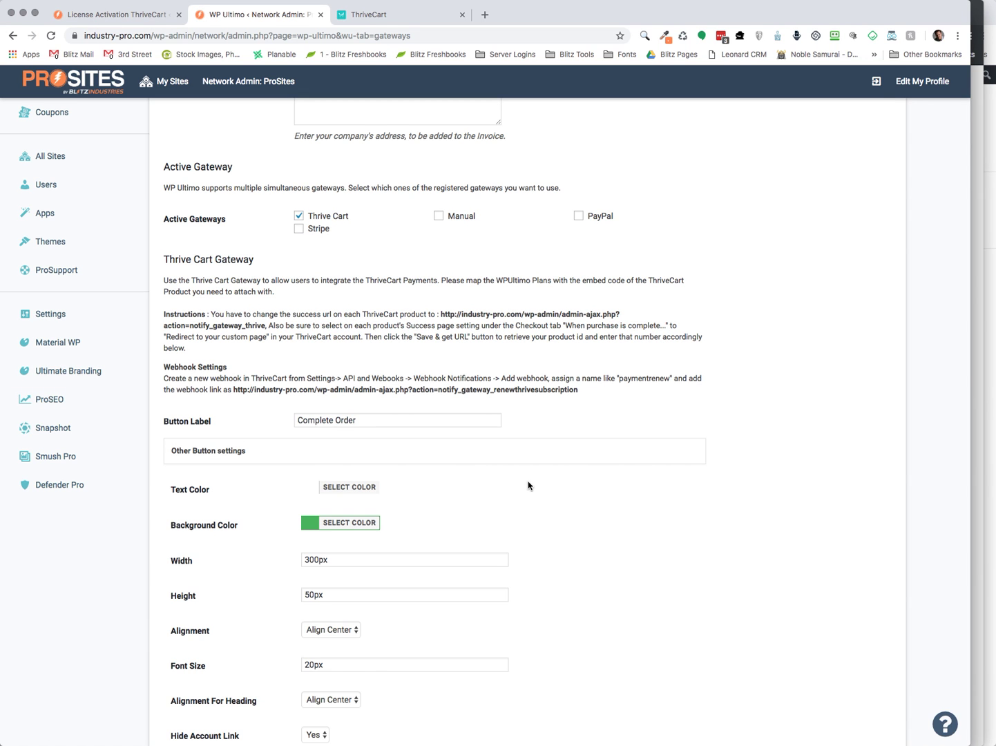
pyautogui.scroll(-5, 529, 546)
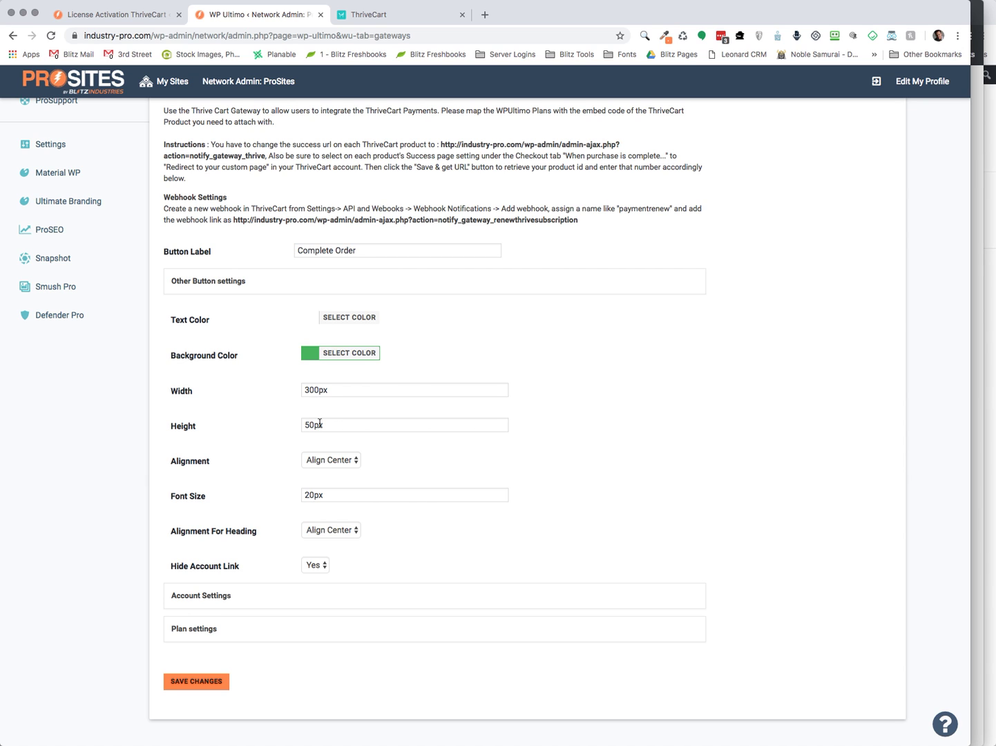
pyautogui.scroll(-3, 461, 456)
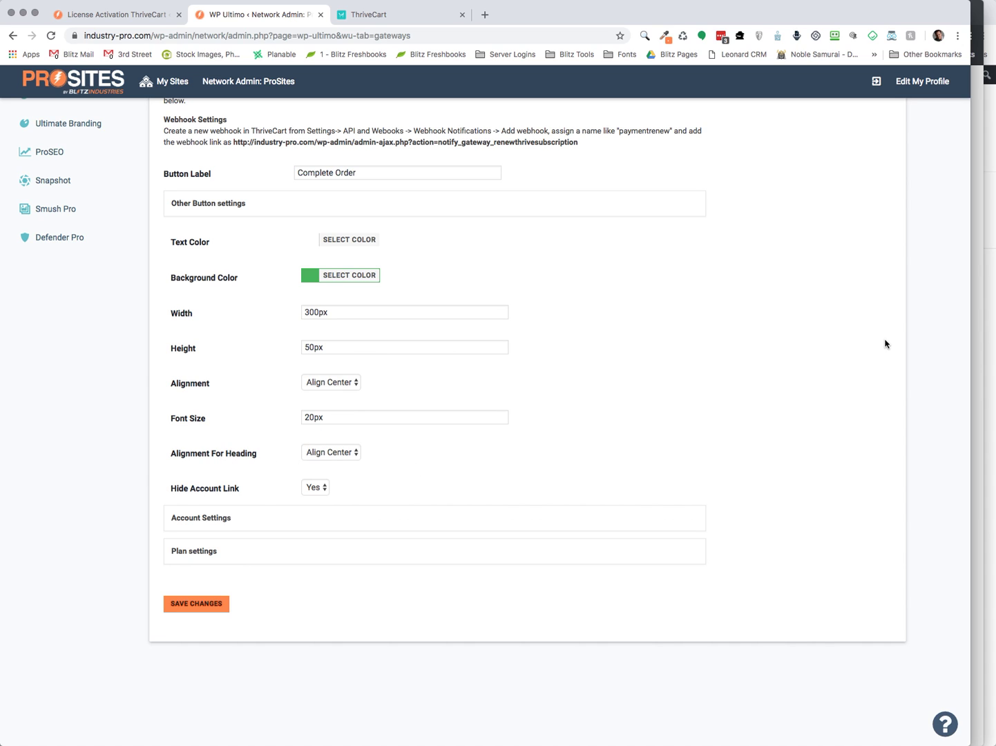
pyautogui.click(975, 323)
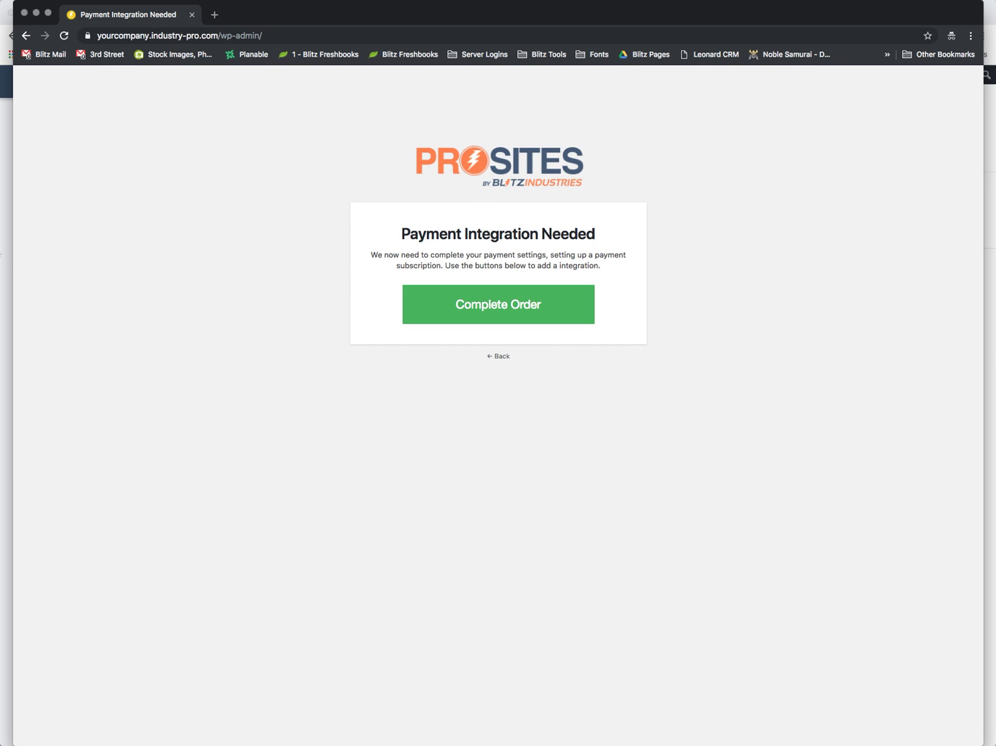
pyautogui.click(8, 278)
pyautogui.scroll(-2, 523, 423)
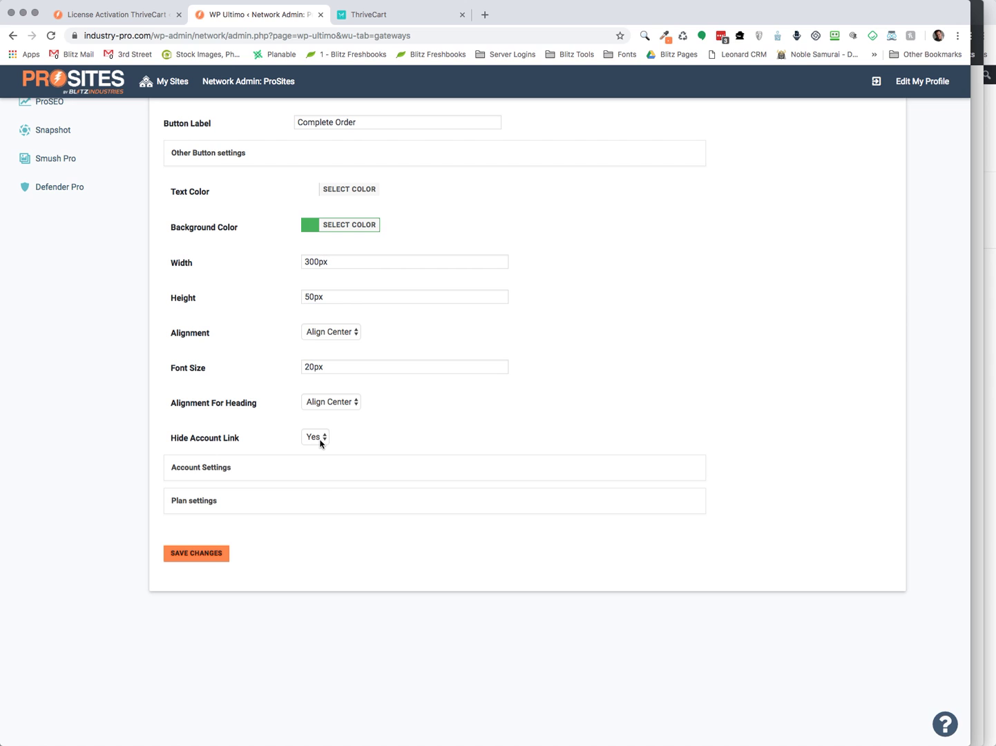
pyautogui.scroll(-1, 373, 418)
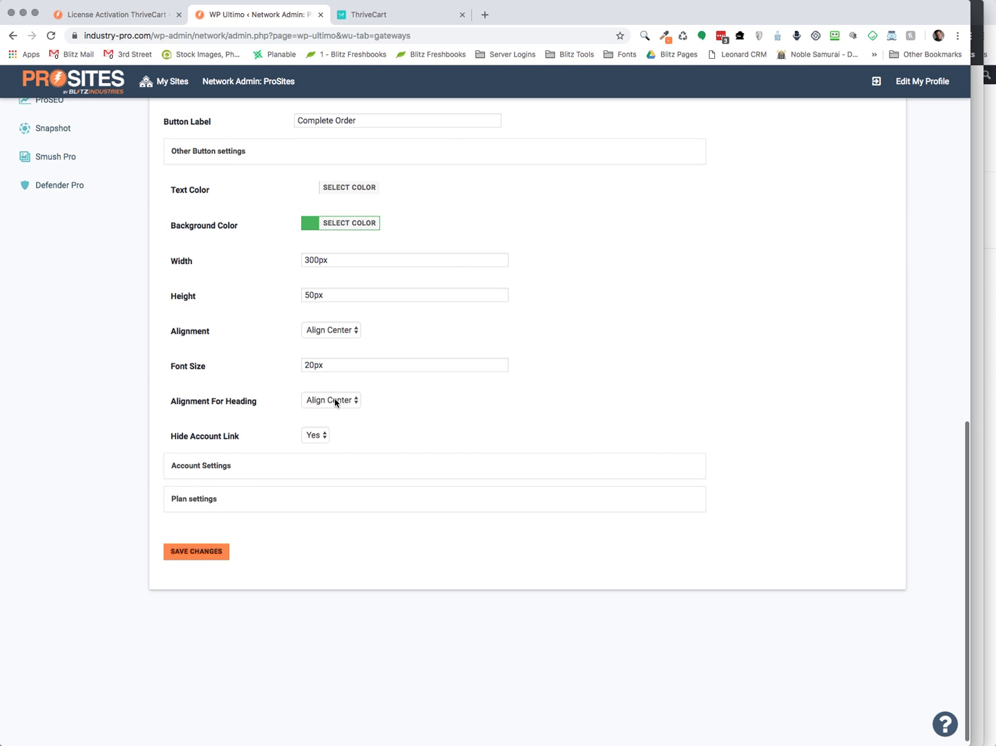
pyautogui.click(334, 401)
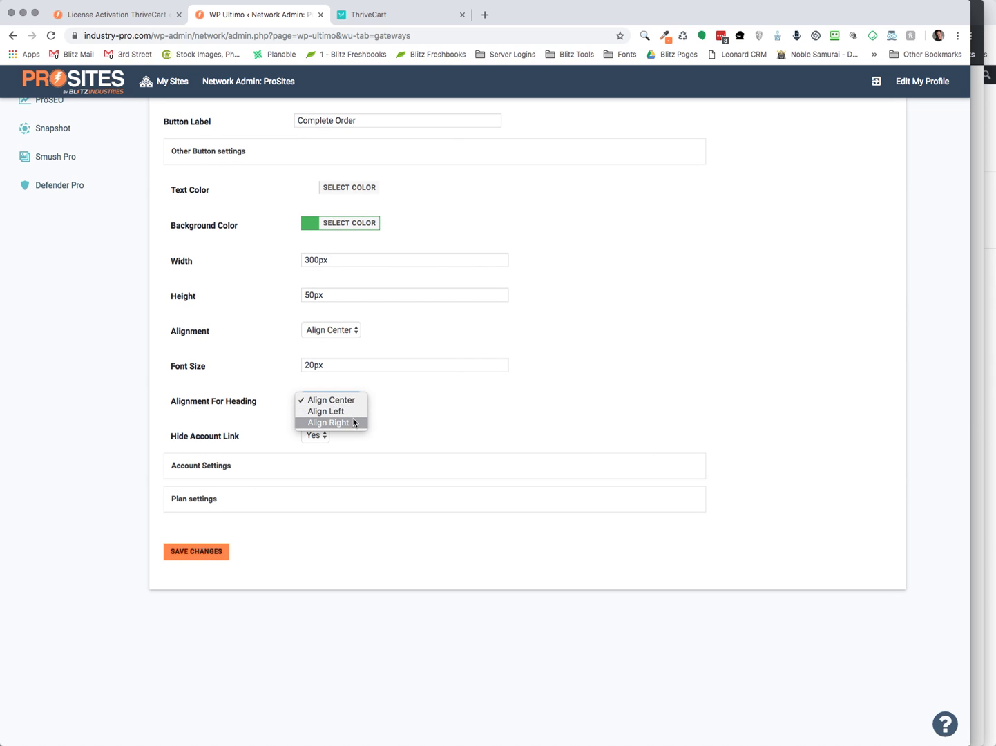
pyautogui.click(377, 409)
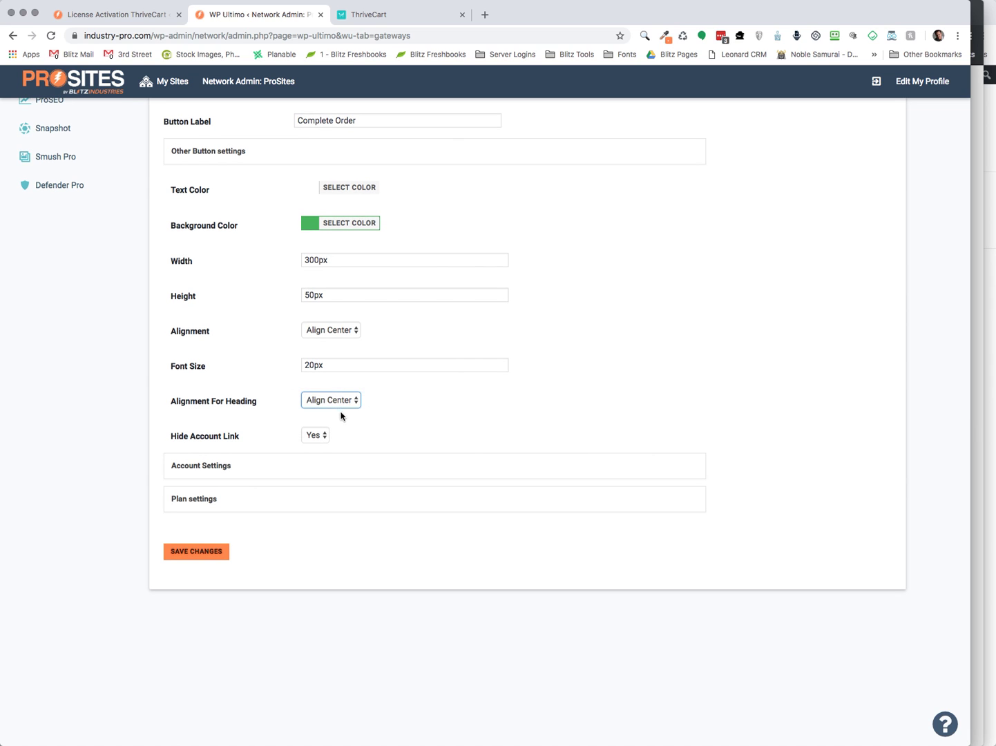
pyautogui.click(974, 280)
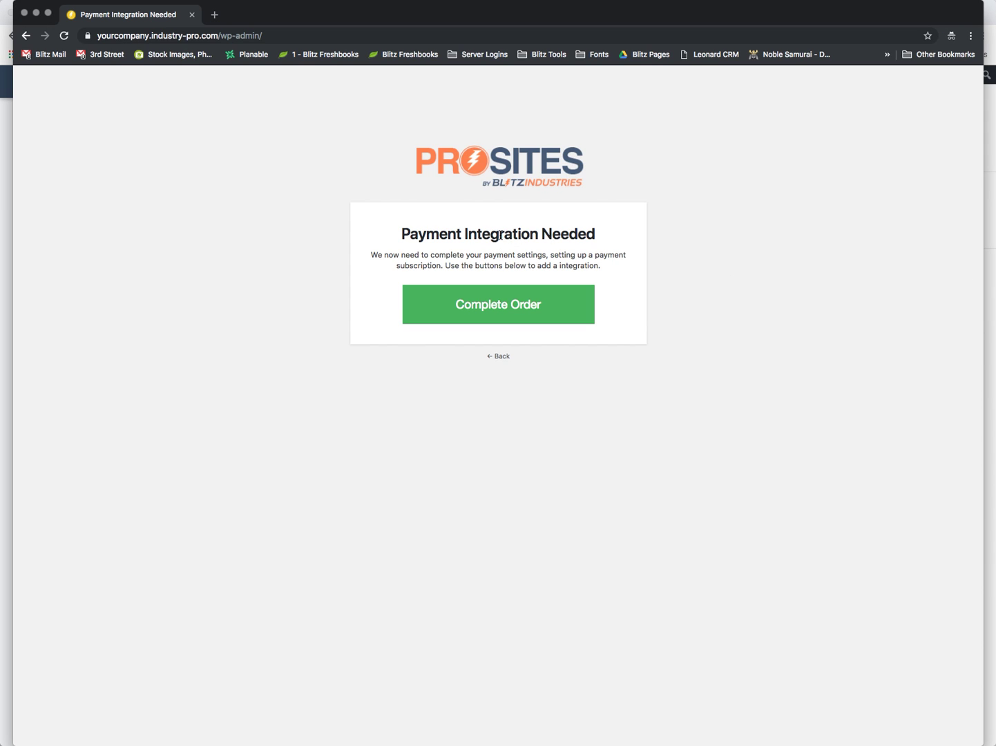
pyautogui.click(7, 316)
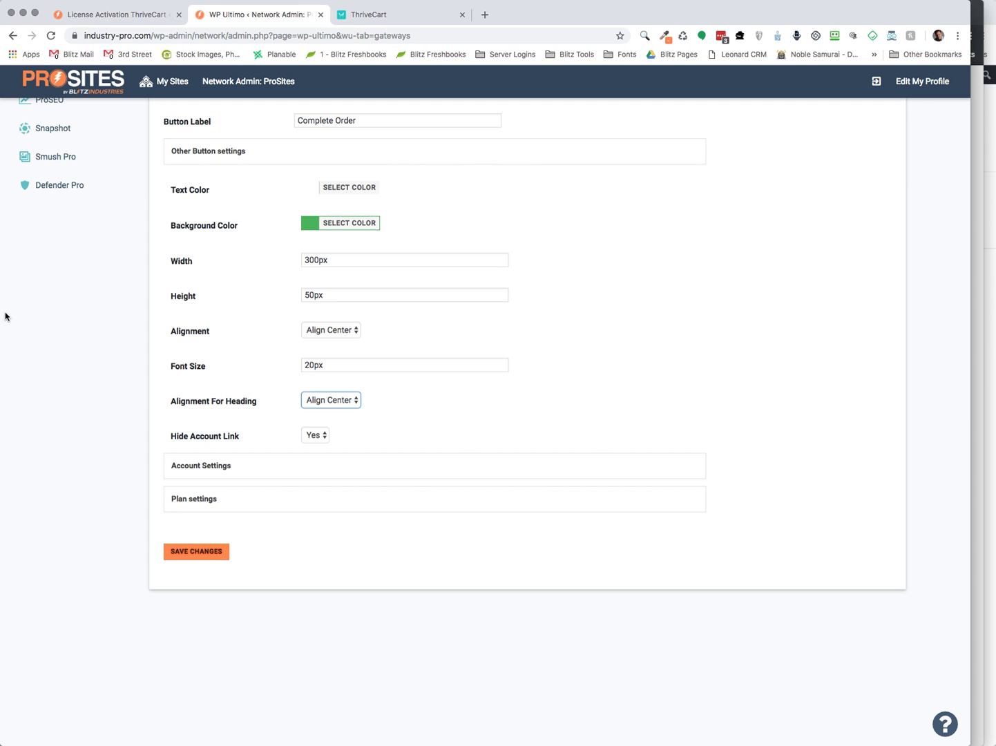
pyautogui.scroll(-1, 227, 417)
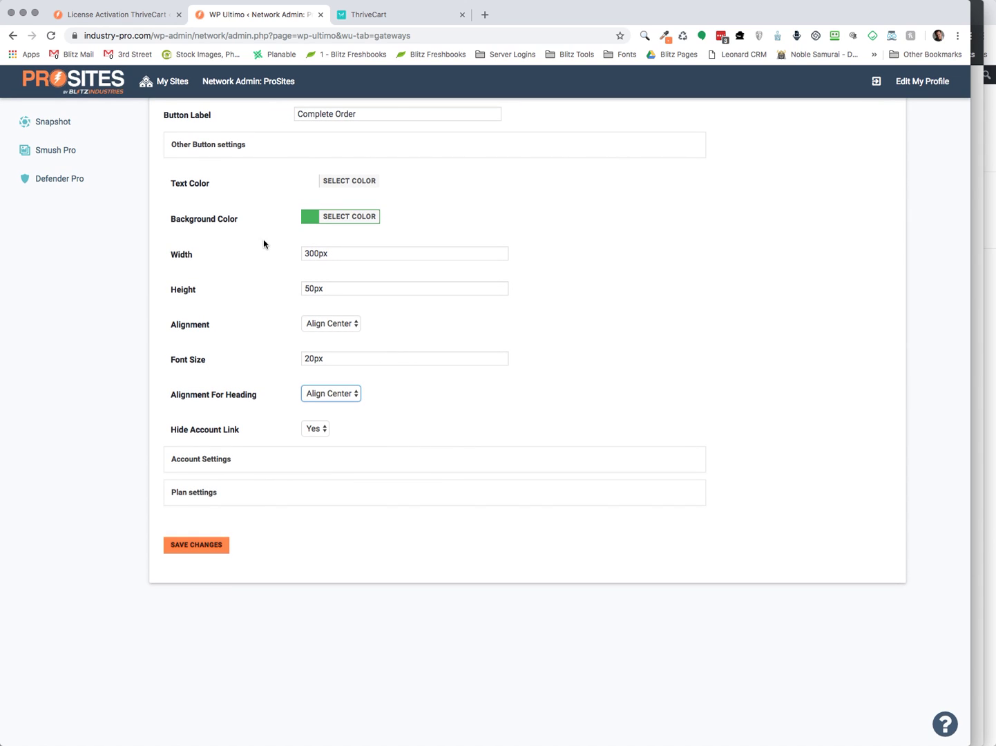
# Expand the Thrive Cart Account Settings to show the embed script and account fields
pyautogui.click(297, 465)
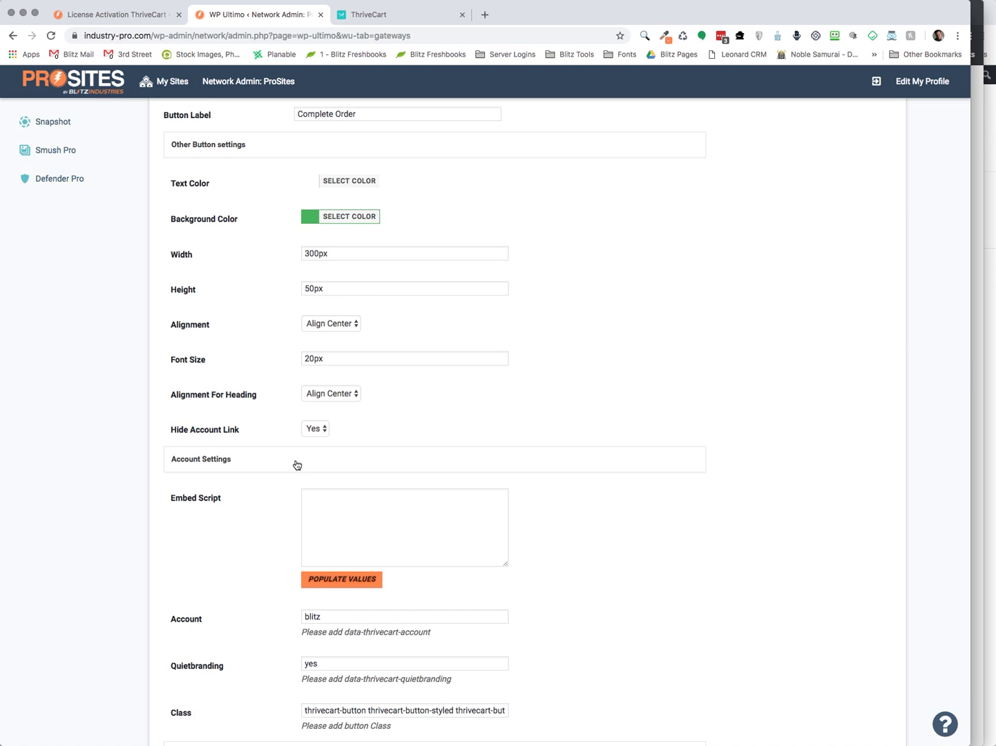
pyautogui.scroll(-5, 618, 541)
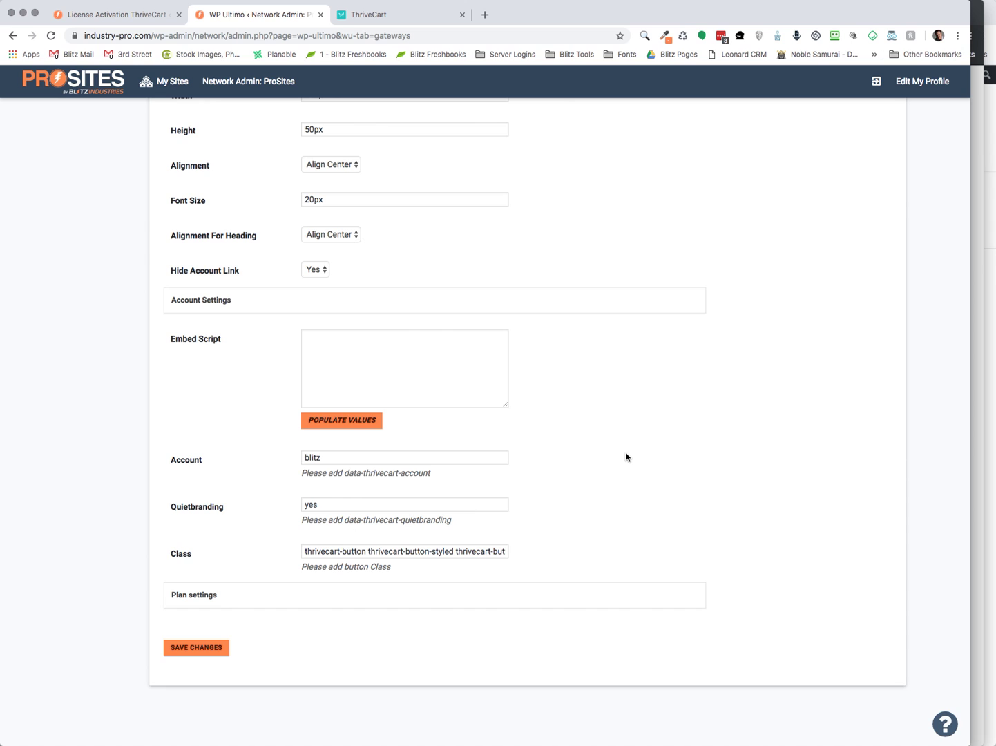
pyautogui.scroll(-2, 626, 456)
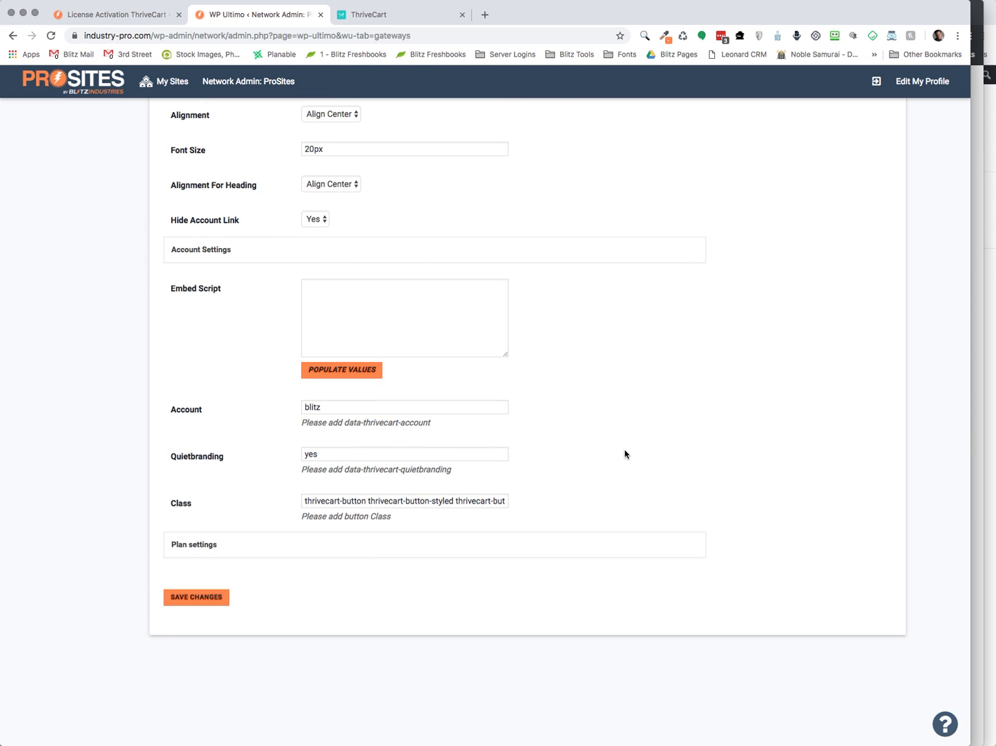
pyautogui.scroll(-1, 626, 455)
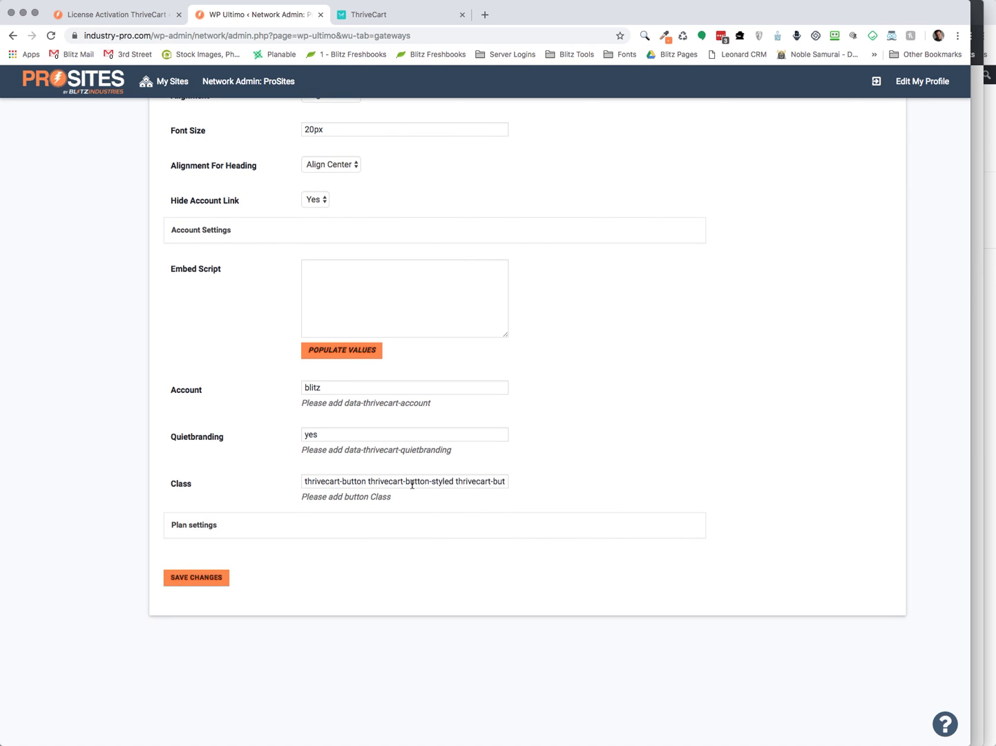
# Expand Plan settings mapping Start Up, Agency, ProPage, ProSite, ProStore to product IDs 7, 8, 4, 5, 6
pyautogui.click(310, 528)
pyautogui.scroll(-8, 683, 479)
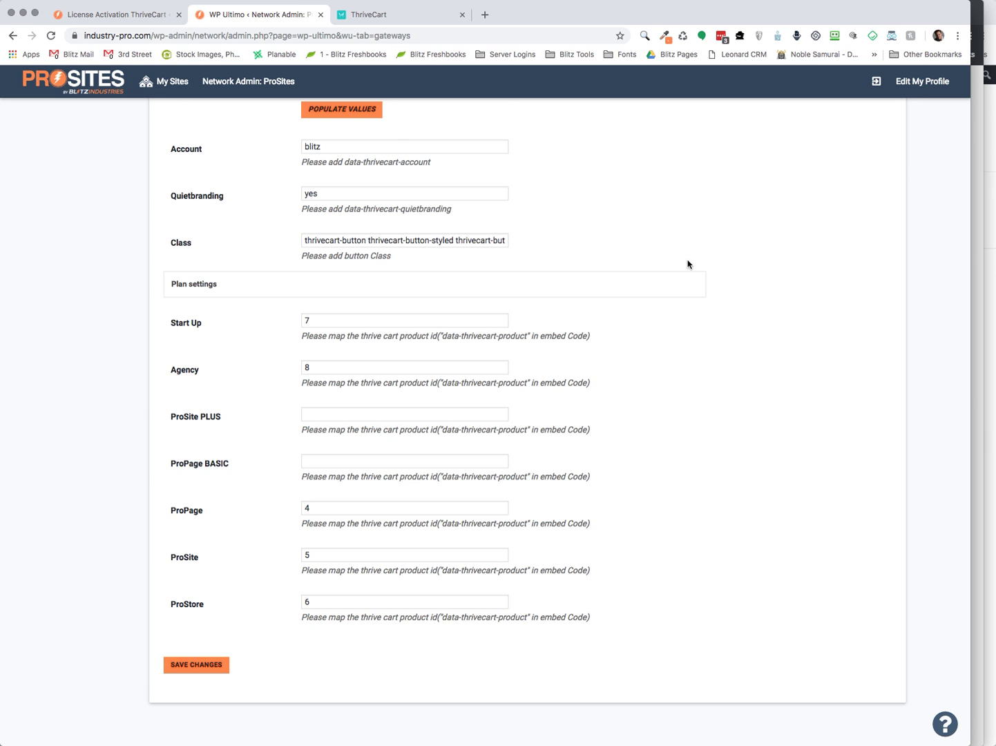
pyautogui.scroll(10, 687, 263)
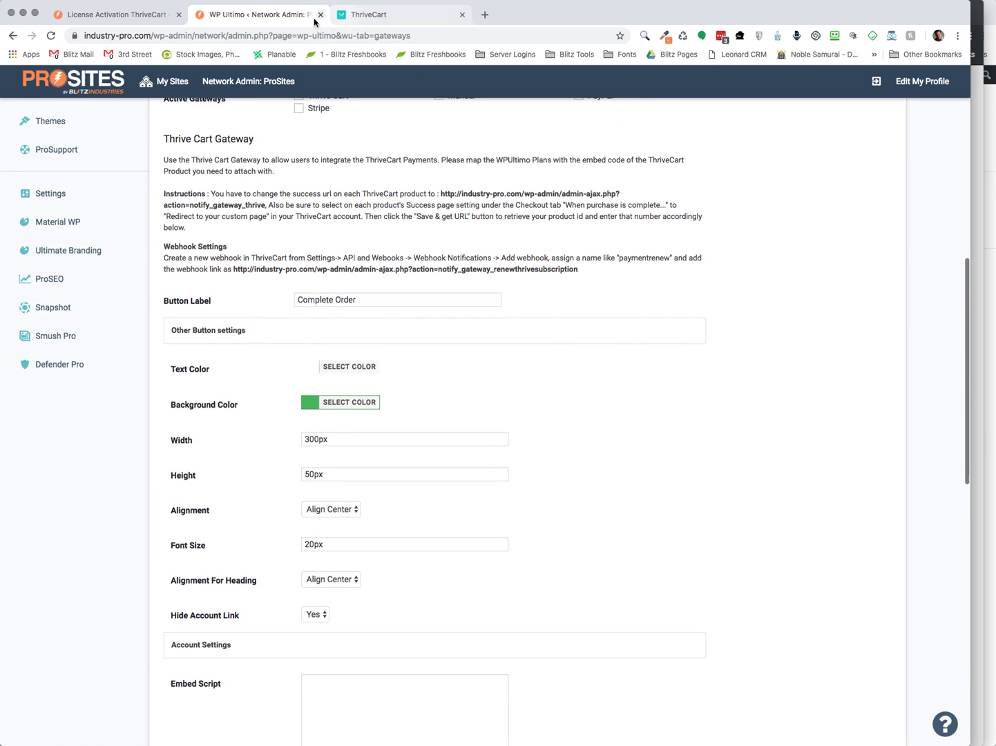
# Open the ProSite Dev product (product 11) in ThriveCart's product editor
pyautogui.click(388, 15)
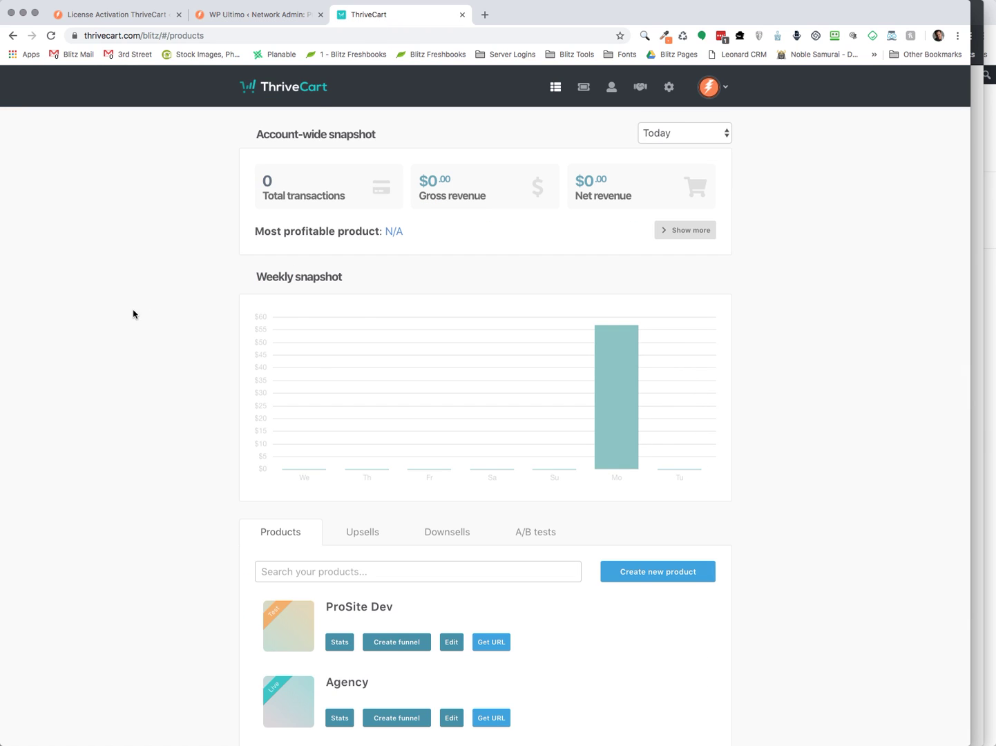
pyautogui.scroll(-5, 794, 333)
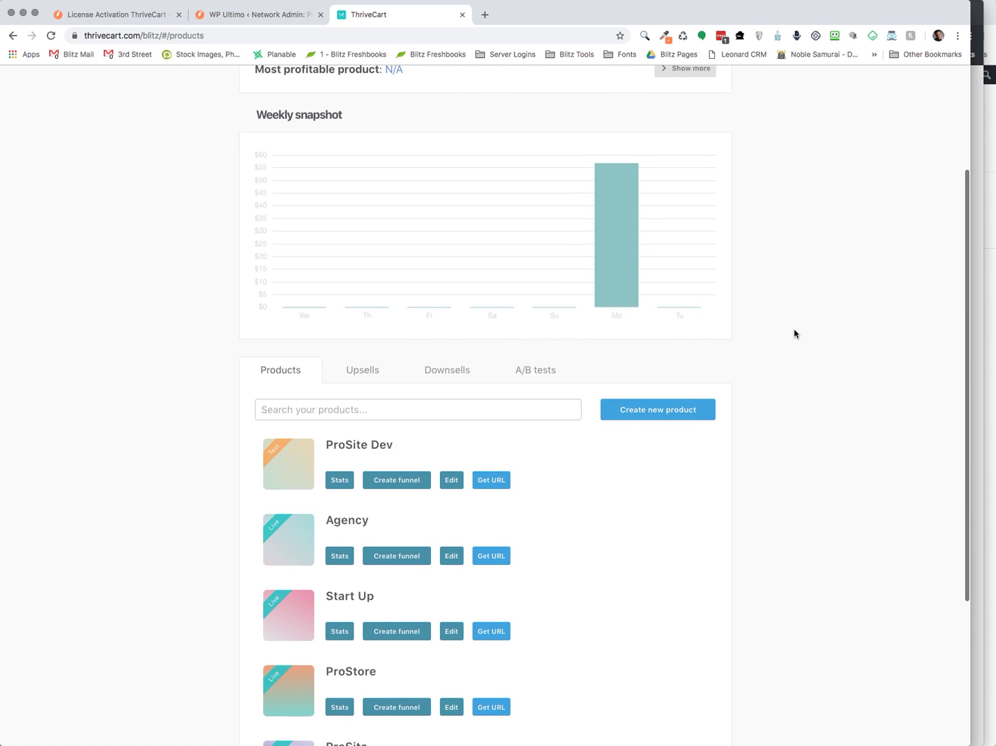
pyautogui.scroll(1, 794, 334)
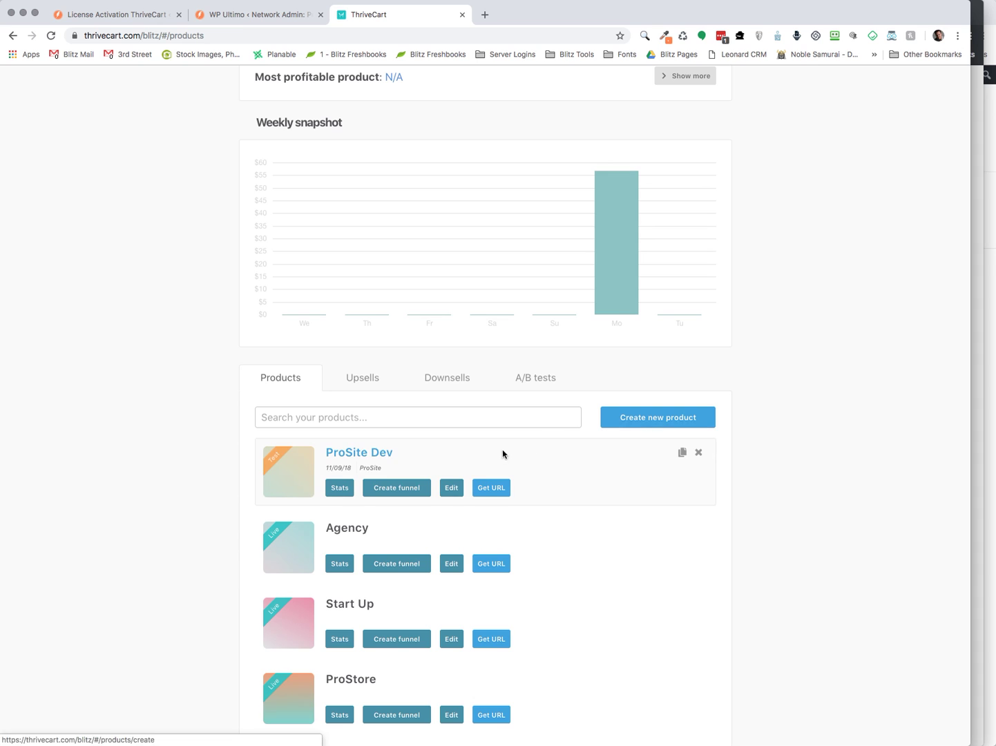
pyautogui.click(451, 488)
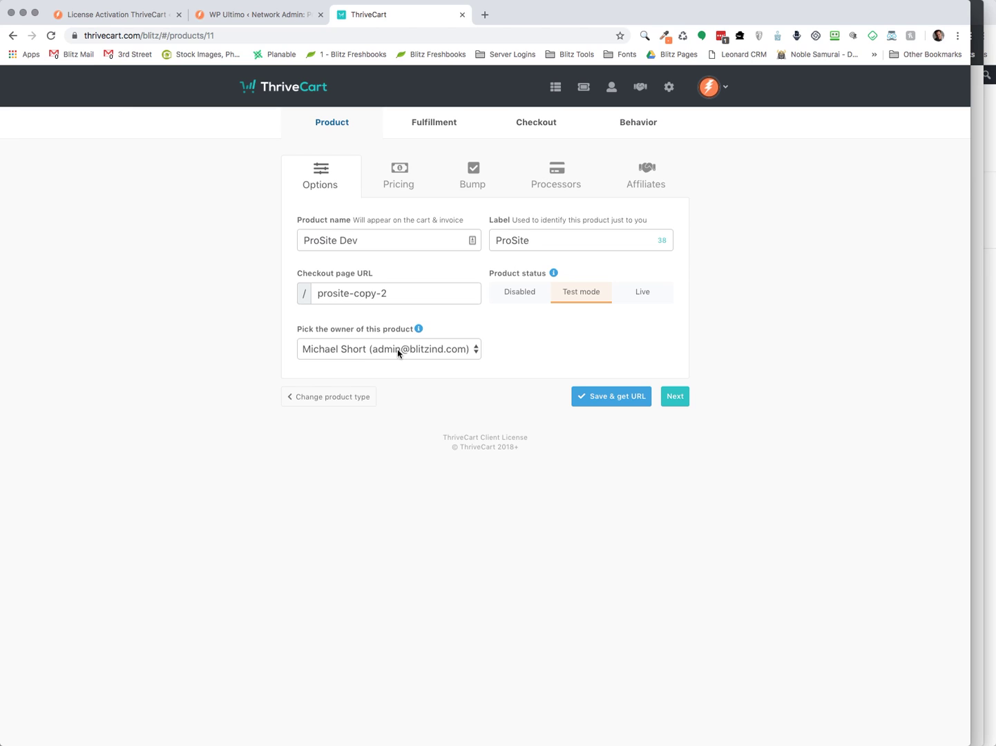
# Edit the ProSite pricing option as a subscription billed monthly
pyautogui.click(397, 179)
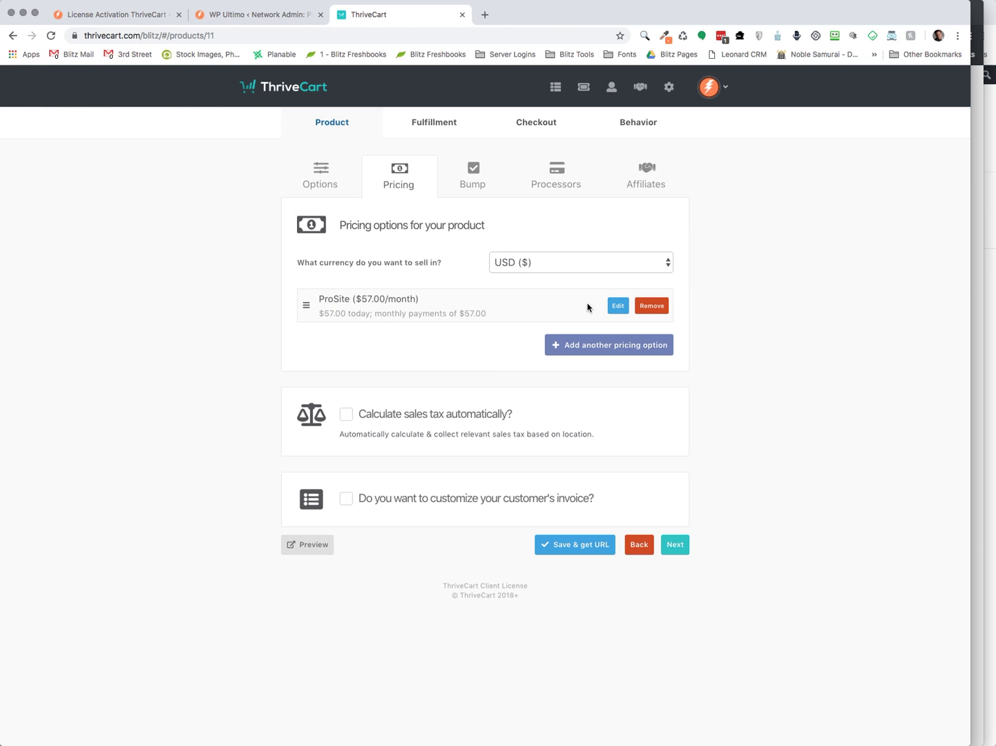
pyautogui.click(613, 308)
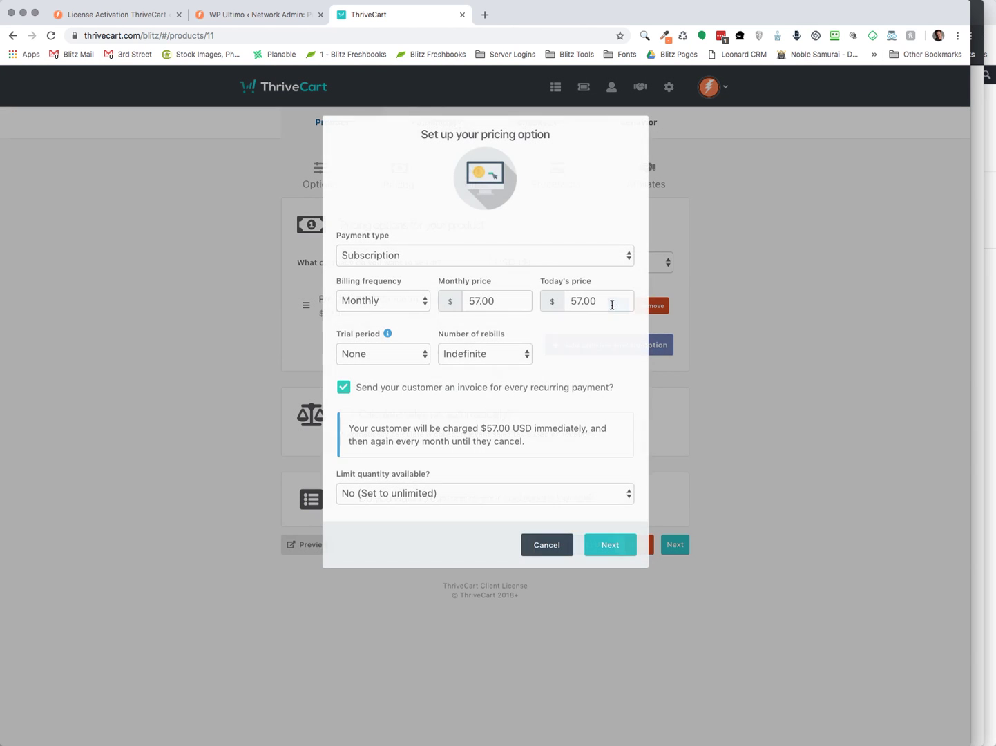
pyautogui.click(391, 259)
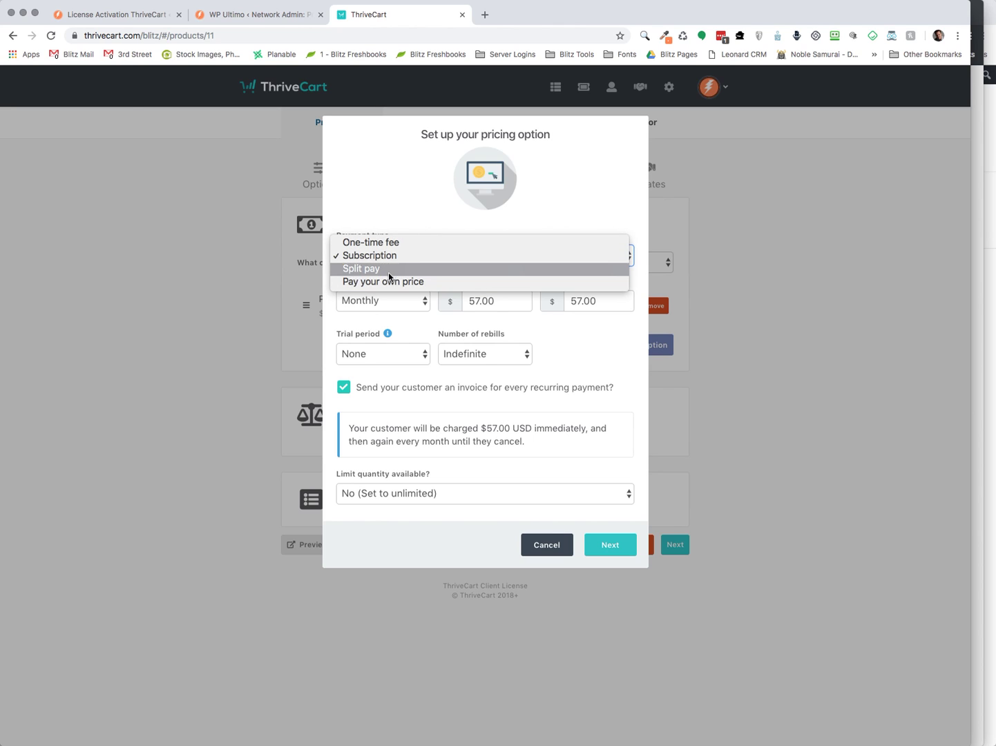
pyautogui.click(253, 256)
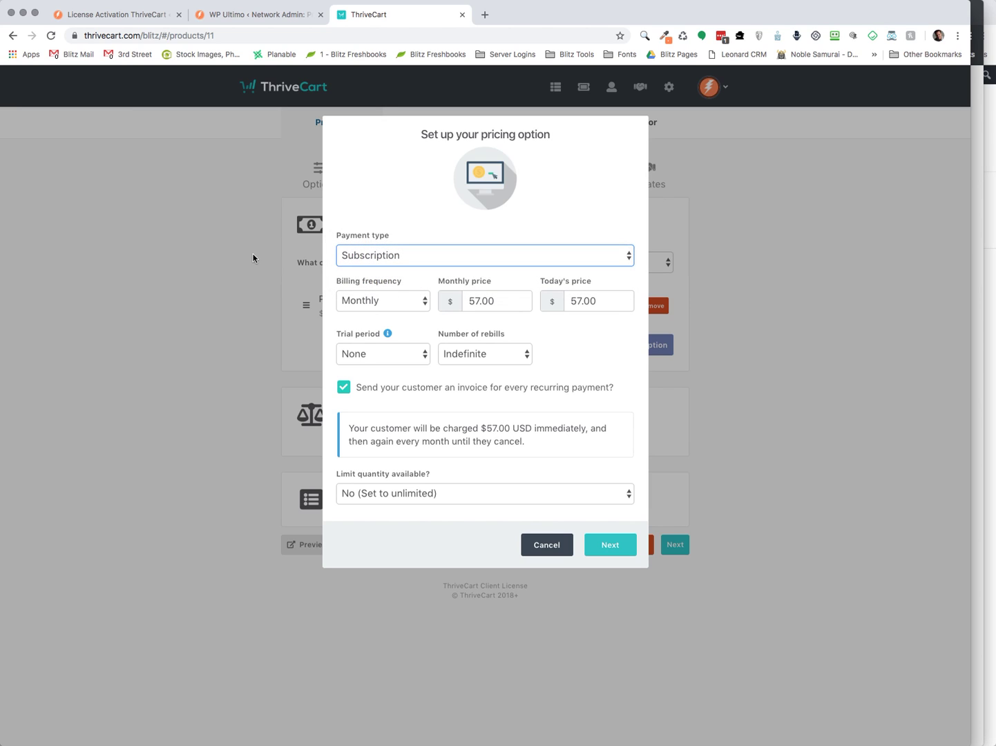
pyautogui.click(391, 308)
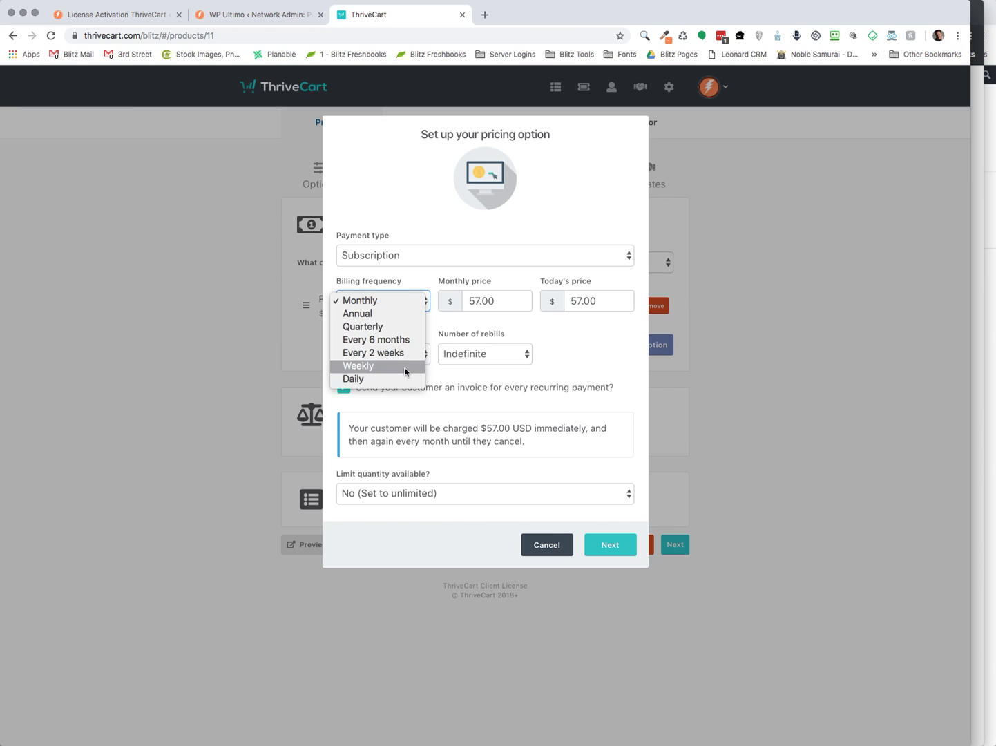
pyautogui.click(415, 282)
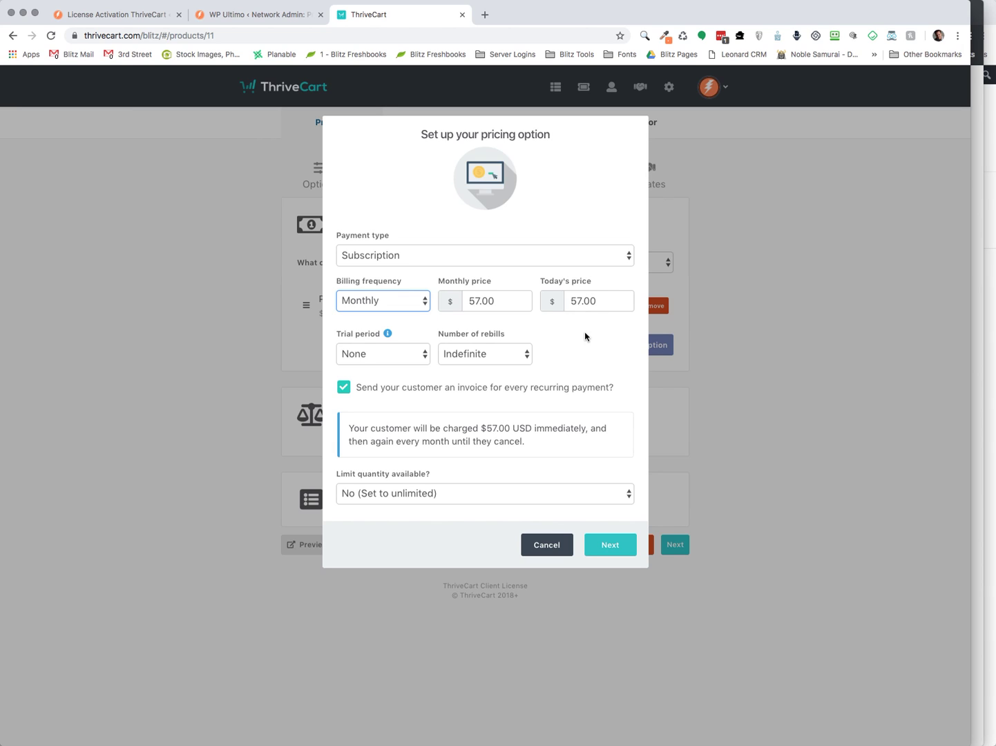
# Keep no trial, indefinite rebills and unlimited quantity, then save the ProSite $57.00/month option
pyautogui.click(391, 360)
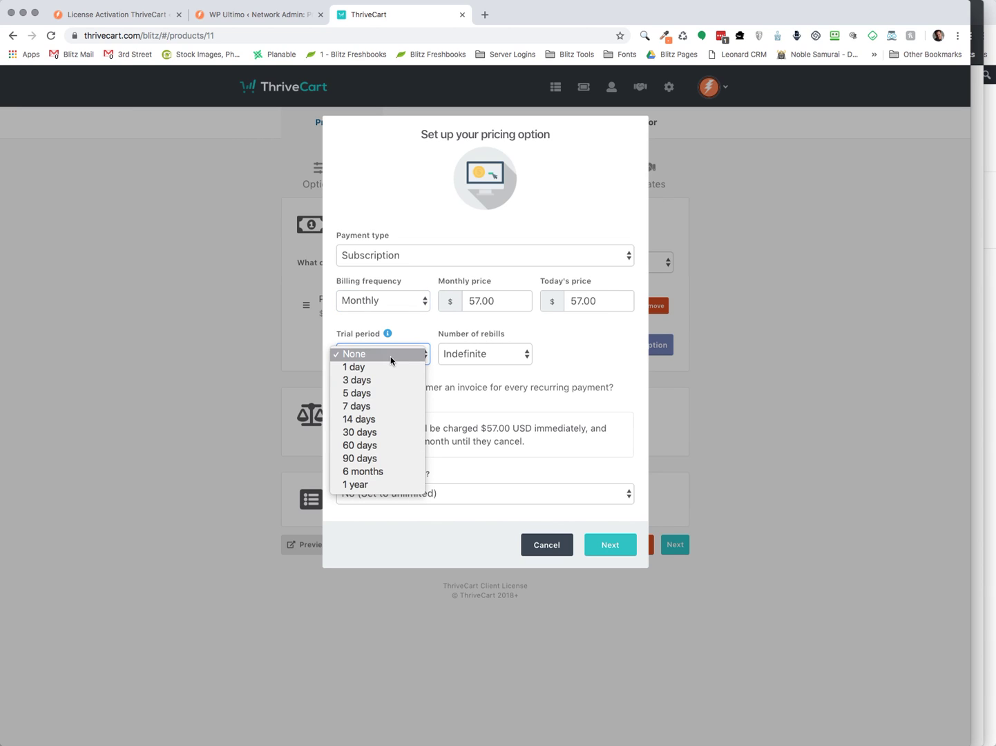
pyautogui.click(387, 355)
pyautogui.click(487, 360)
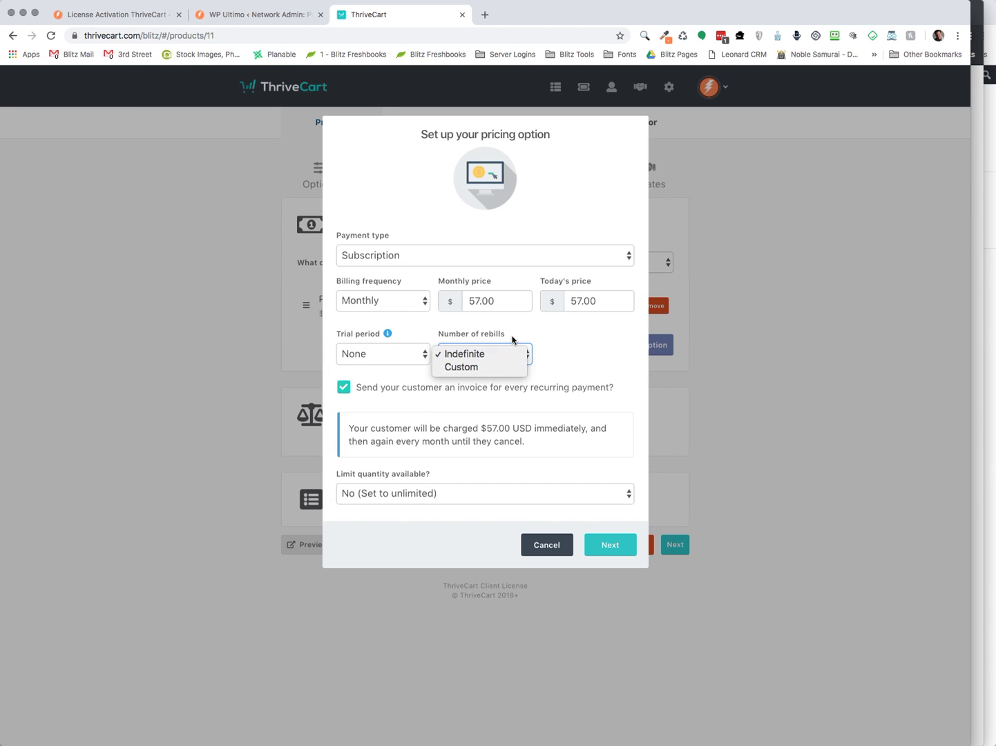
pyautogui.click(516, 326)
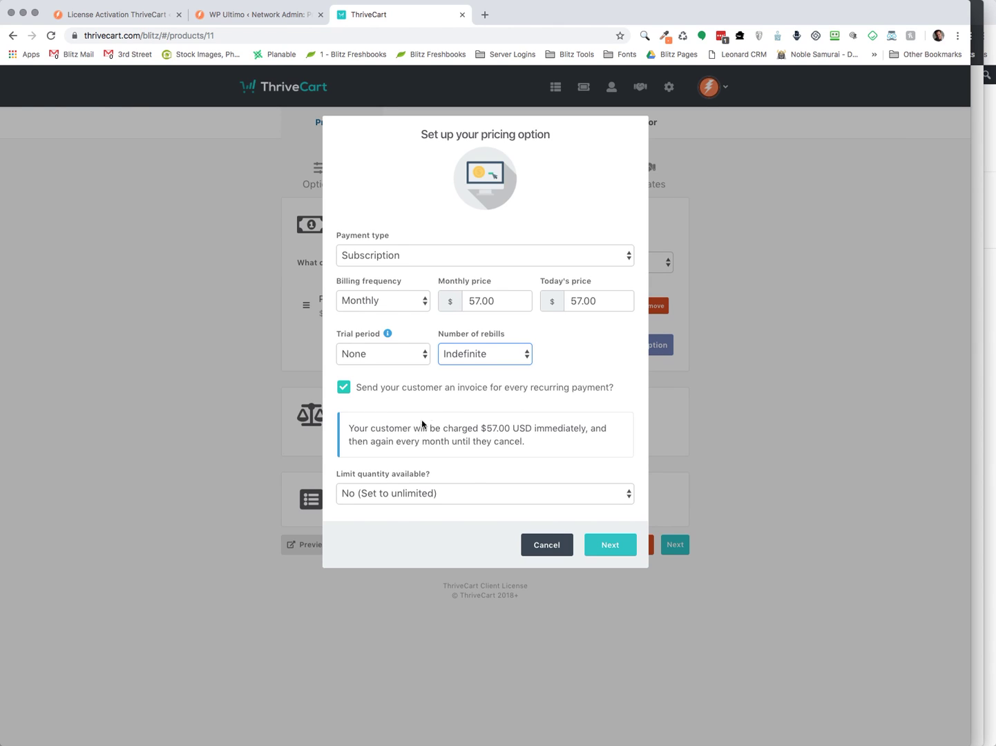
pyautogui.click(430, 500)
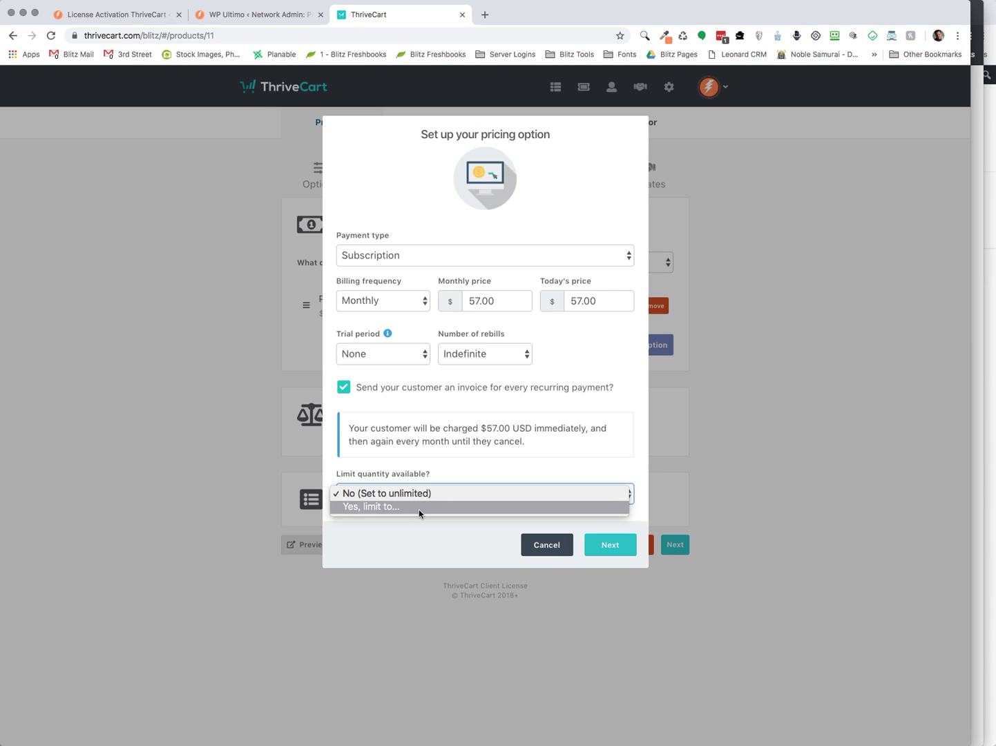
pyautogui.click(488, 467)
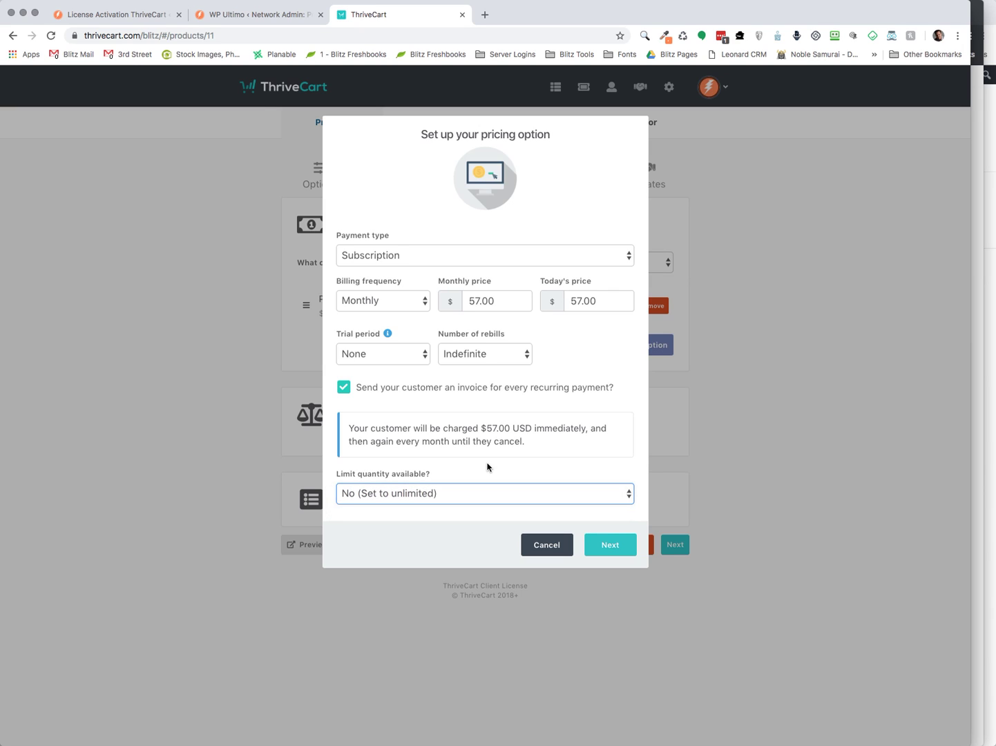
pyautogui.click(487, 468)
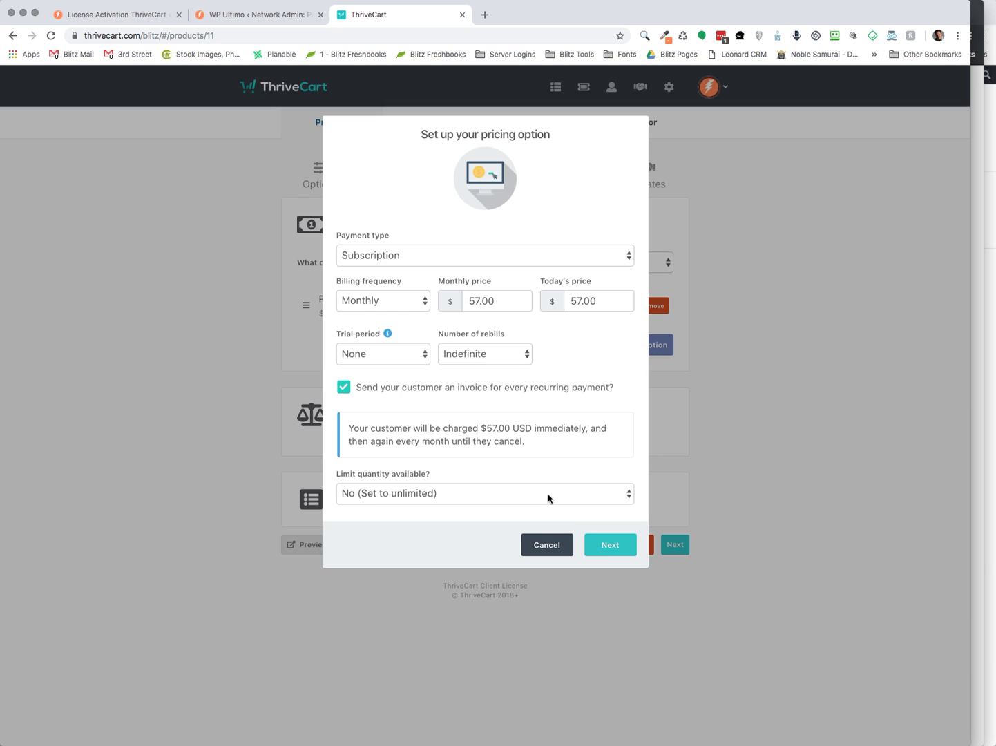
pyautogui.click(602, 550)
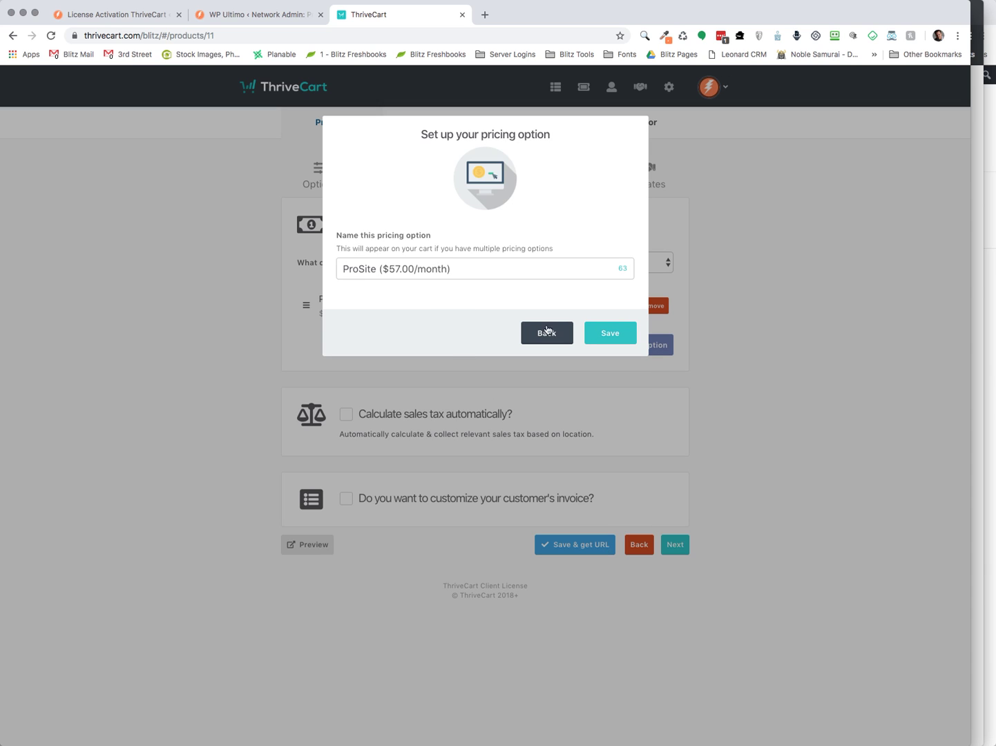
pyautogui.click(611, 337)
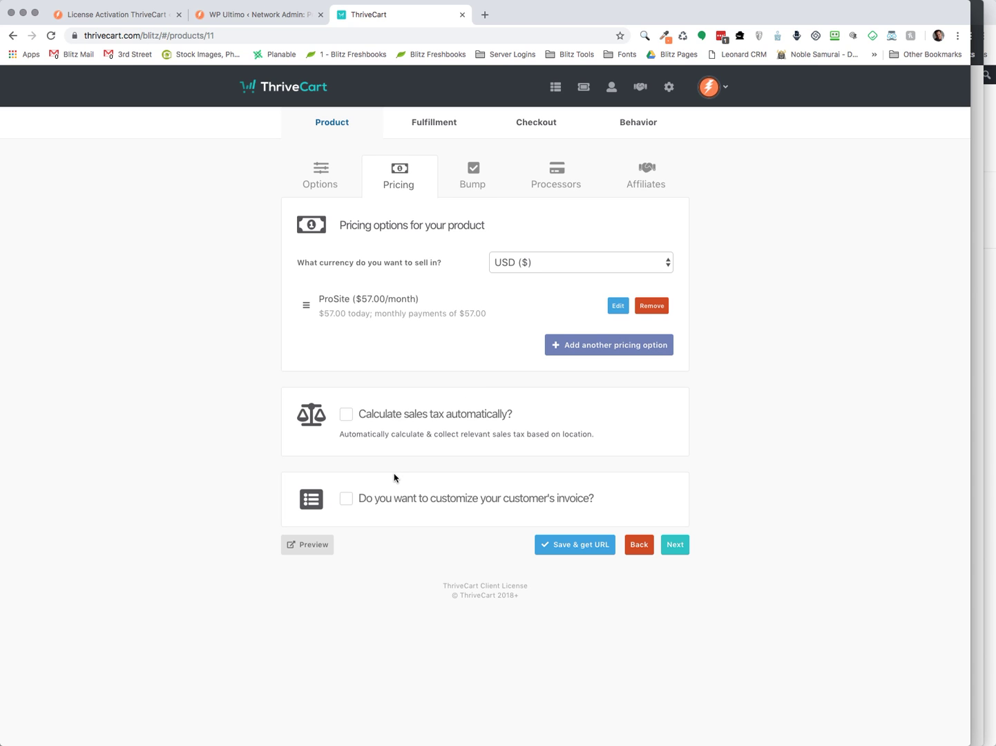
# Preview the ProSite checkout, then view the $197.00 ProSite Concierge Service bump offer
pyautogui.click(297, 553)
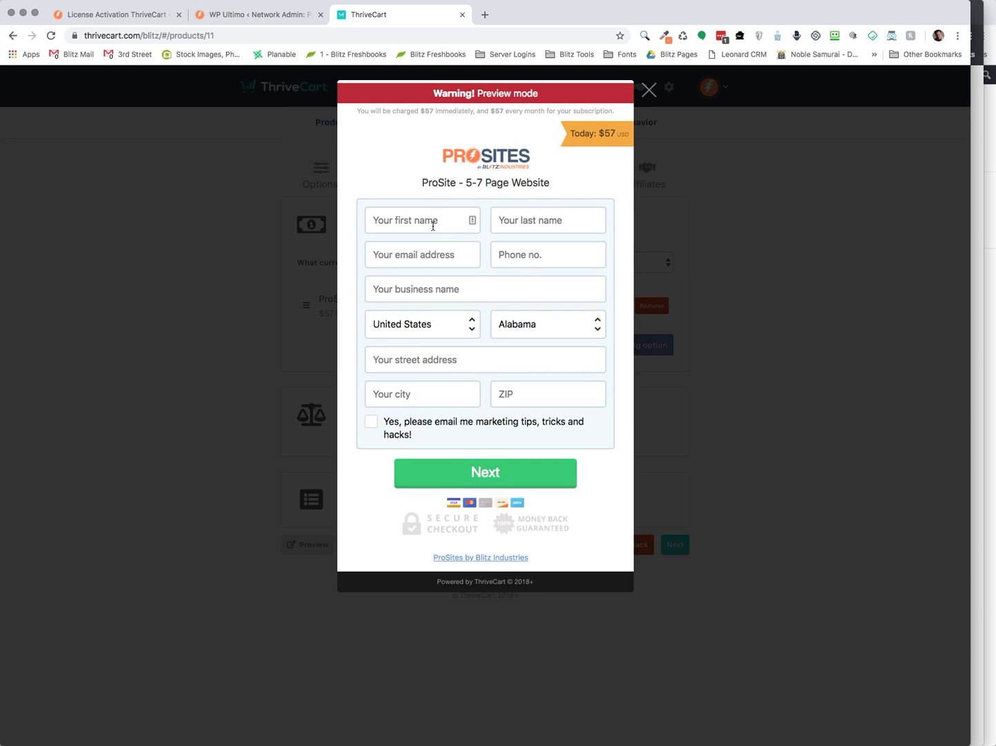
pyautogui.click(647, 92)
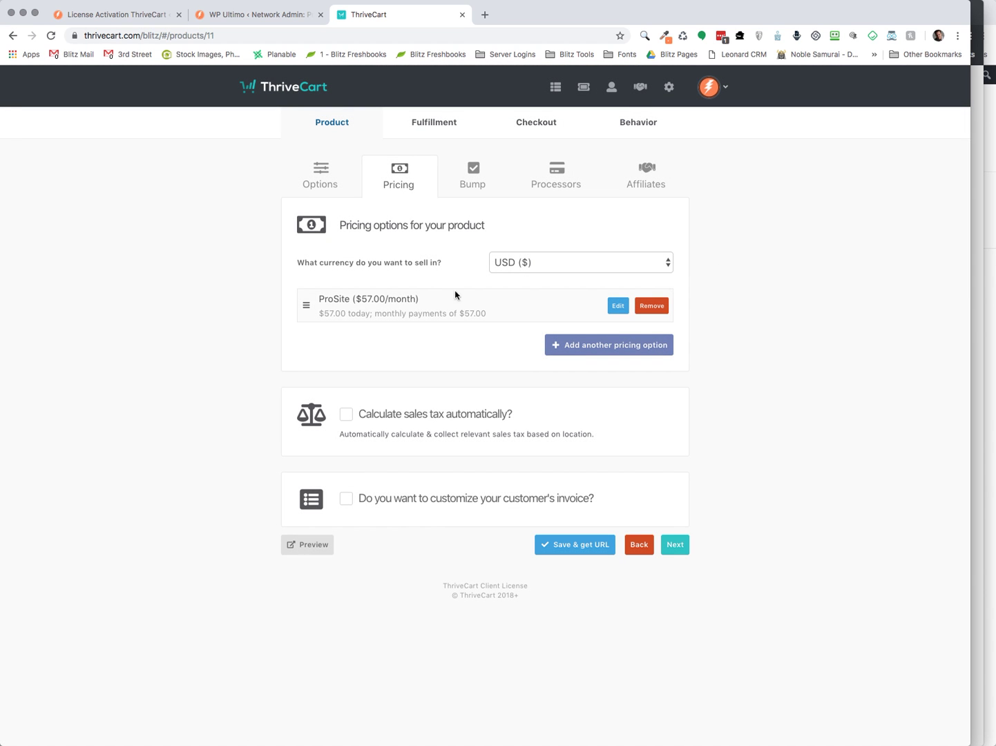
pyautogui.click(477, 182)
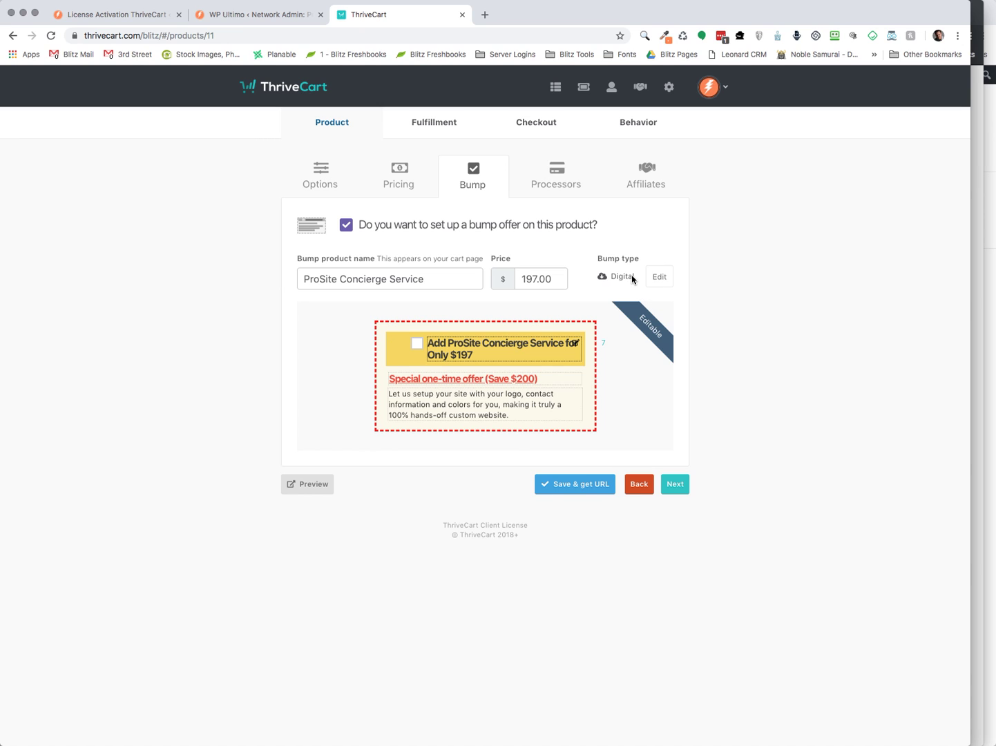
# Review the Stripe and PayPal processors without changes, then view the 20% affiliate commissions
pyautogui.click(551, 180)
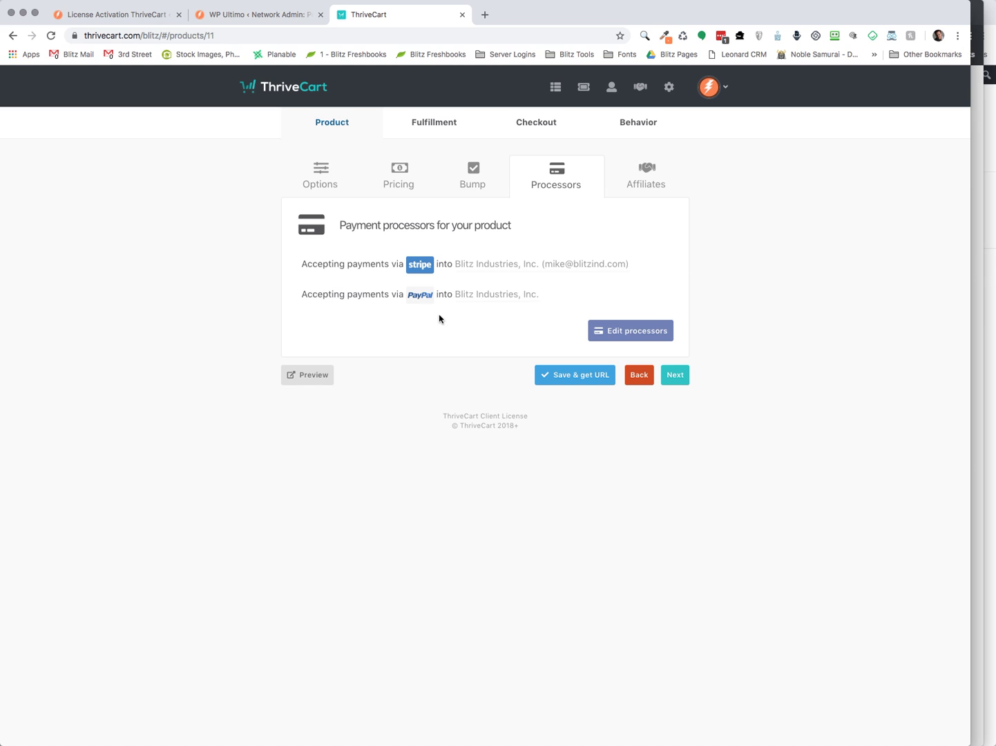
pyautogui.click(614, 333)
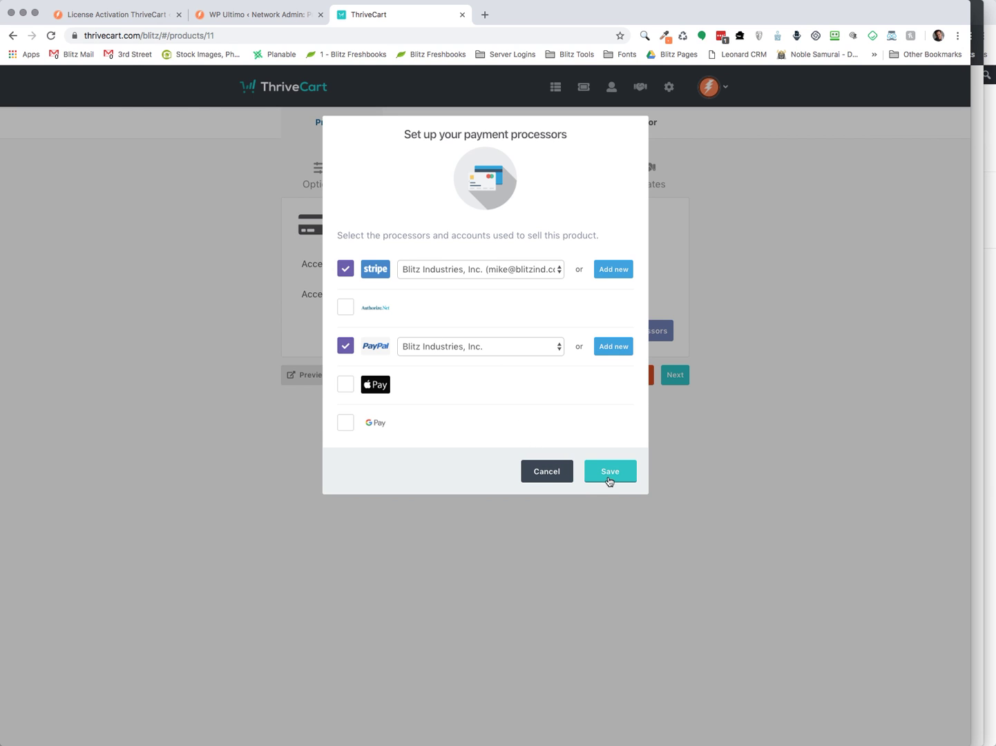
pyautogui.click(551, 477)
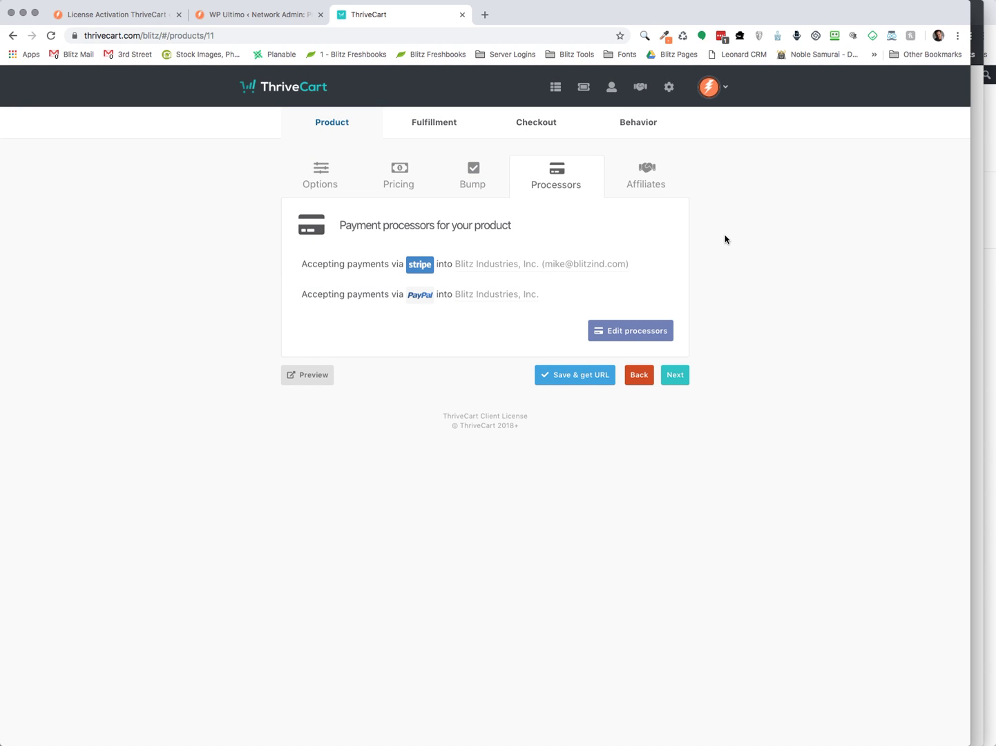
pyautogui.click(651, 182)
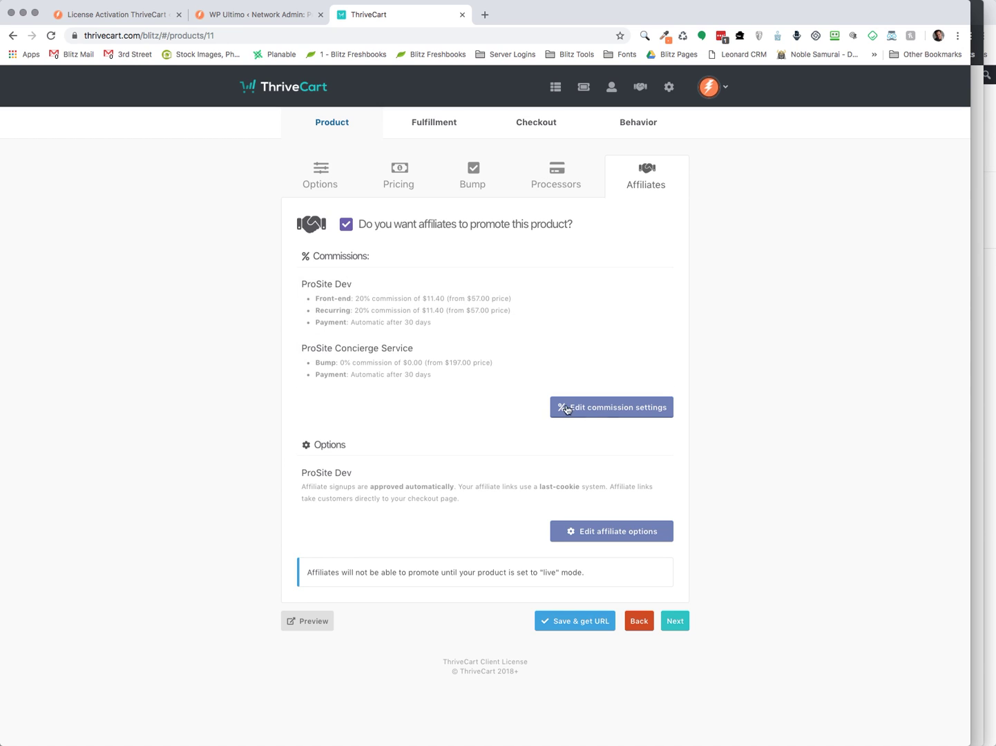
pyautogui.click(595, 412)
pyautogui.click(376, 252)
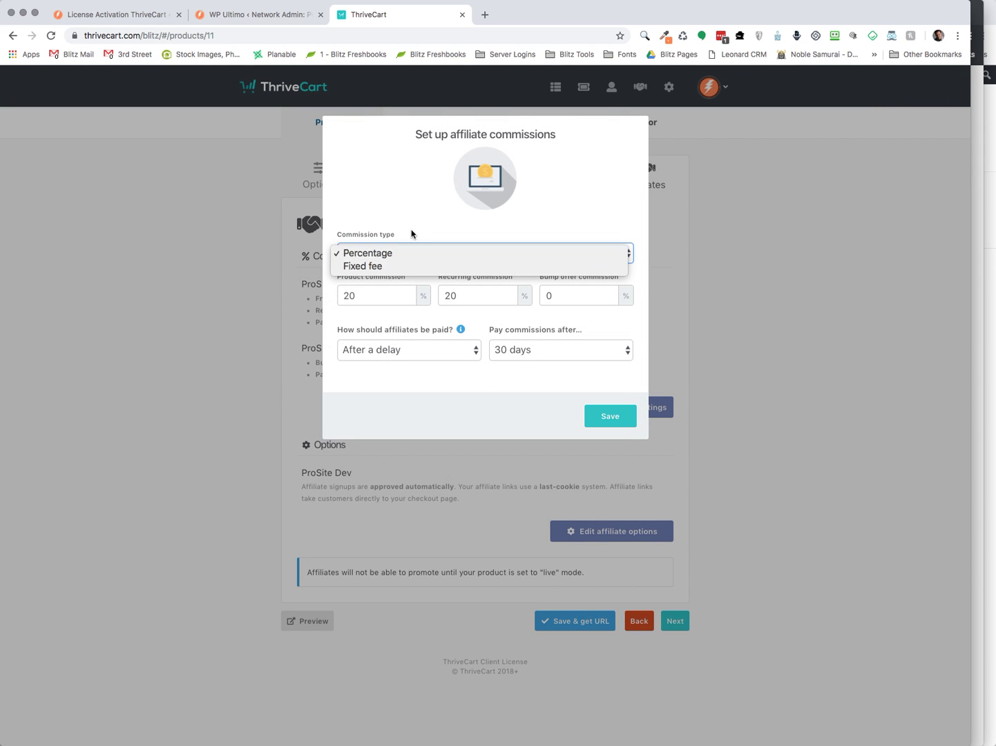
pyautogui.click(411, 231)
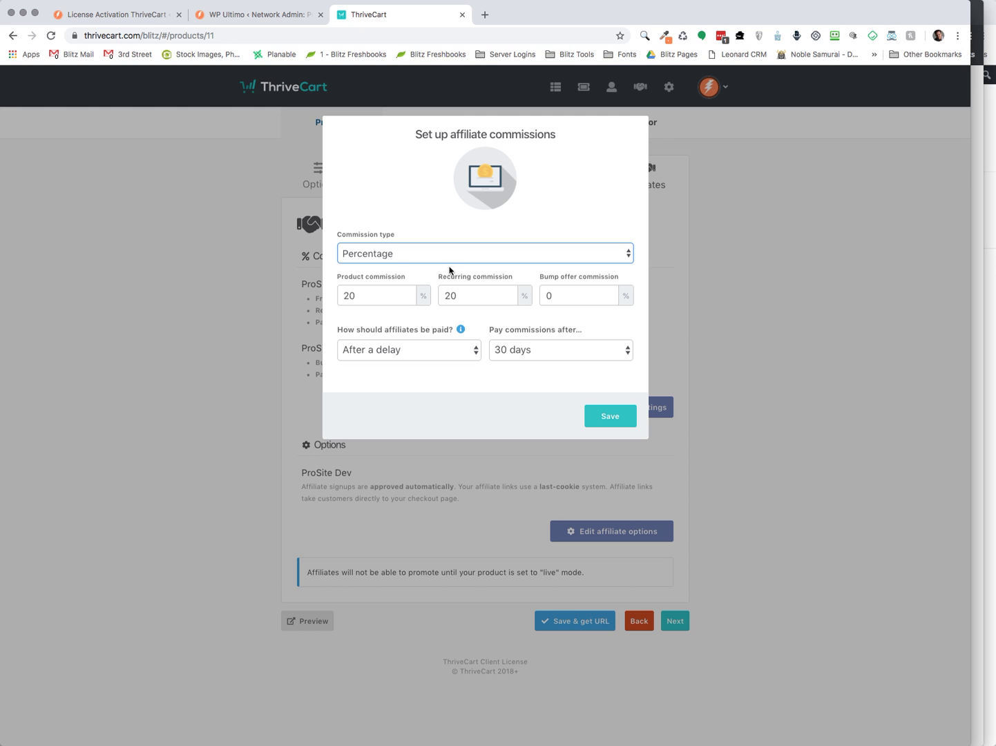
pyautogui.click(611, 426)
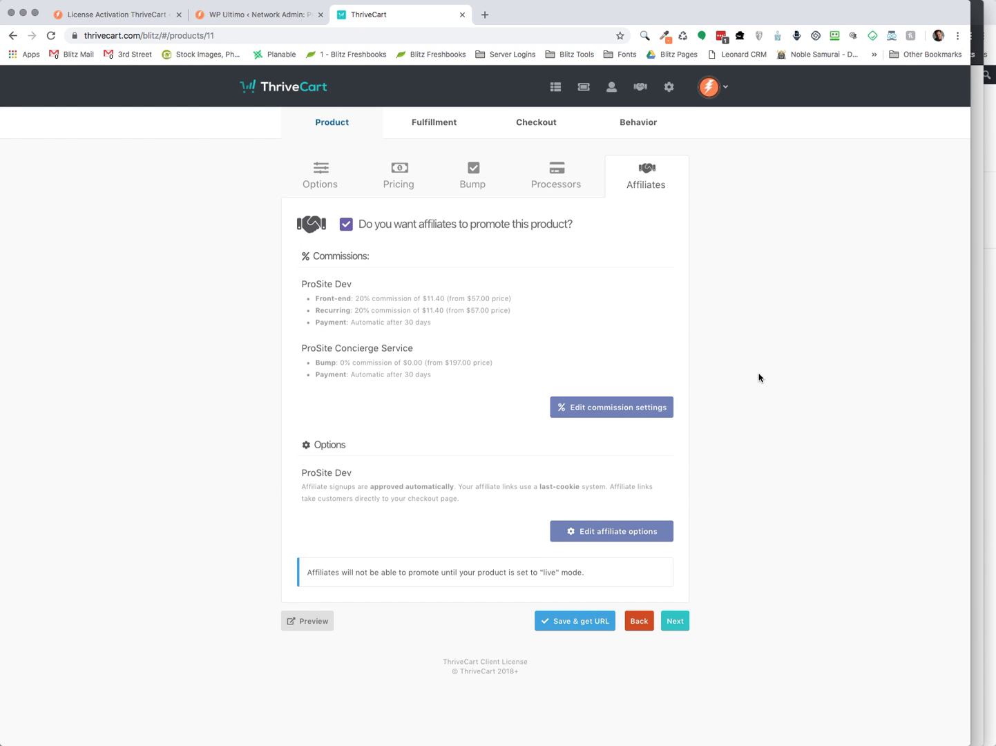
# Show the Fulfillment page with its staging admin-ajax success URL and bump-offer success URL
pyautogui.click(428, 125)
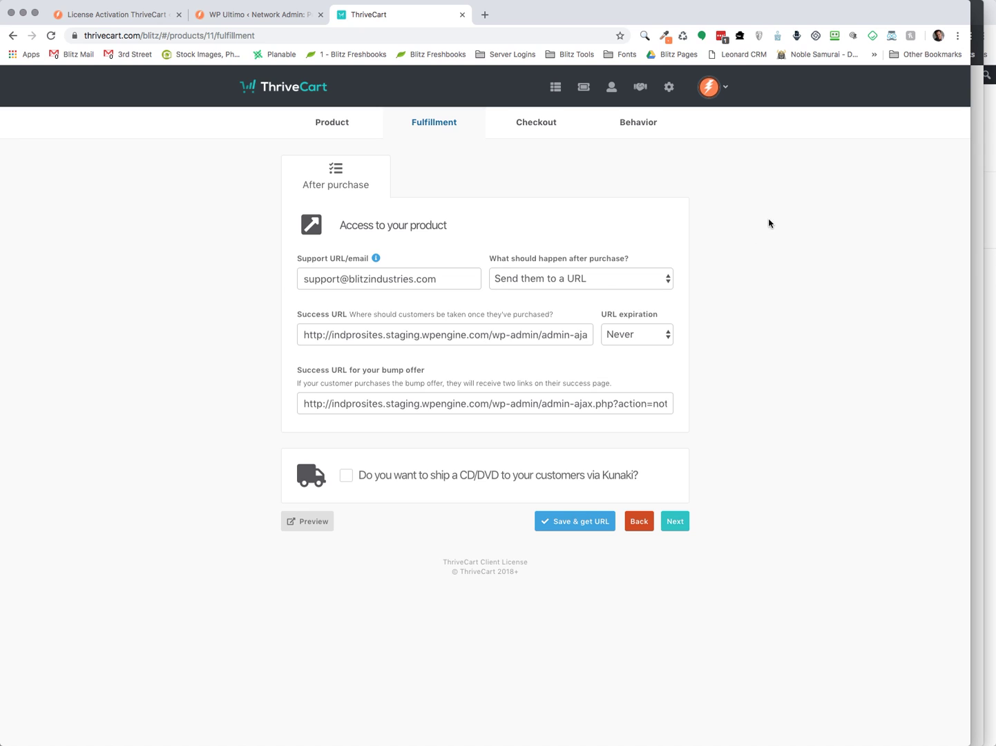
# Review the checkout Template, Customize, Success page and Tracking settings, keeping the custom-page redirect
pyautogui.click(541, 131)
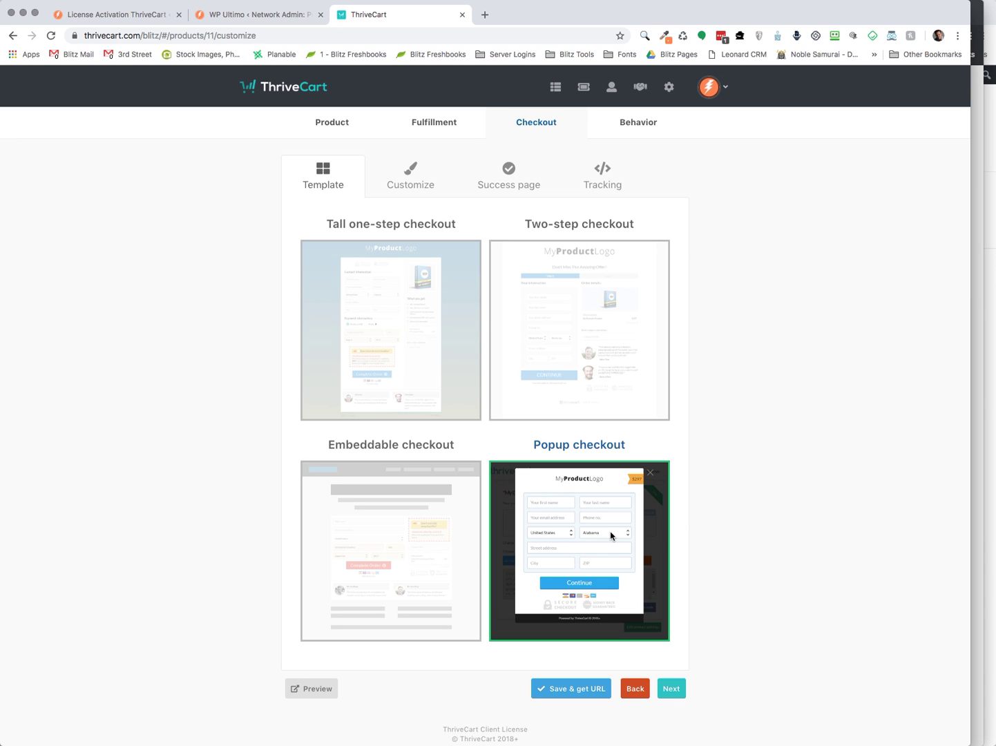
pyautogui.click(416, 191)
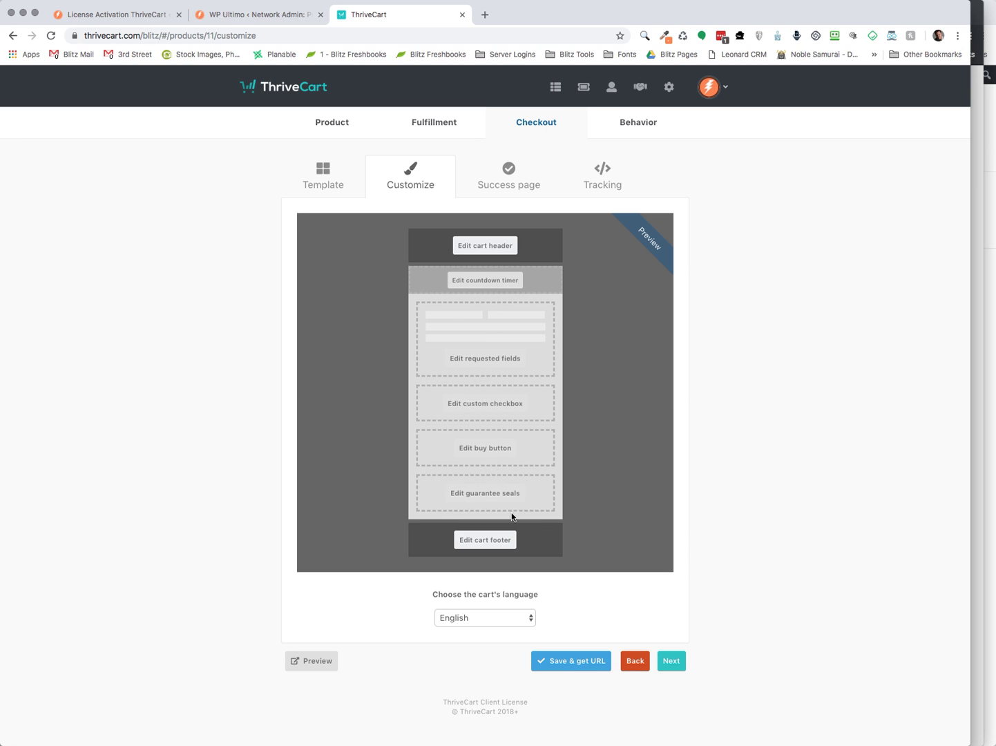
pyautogui.click(511, 179)
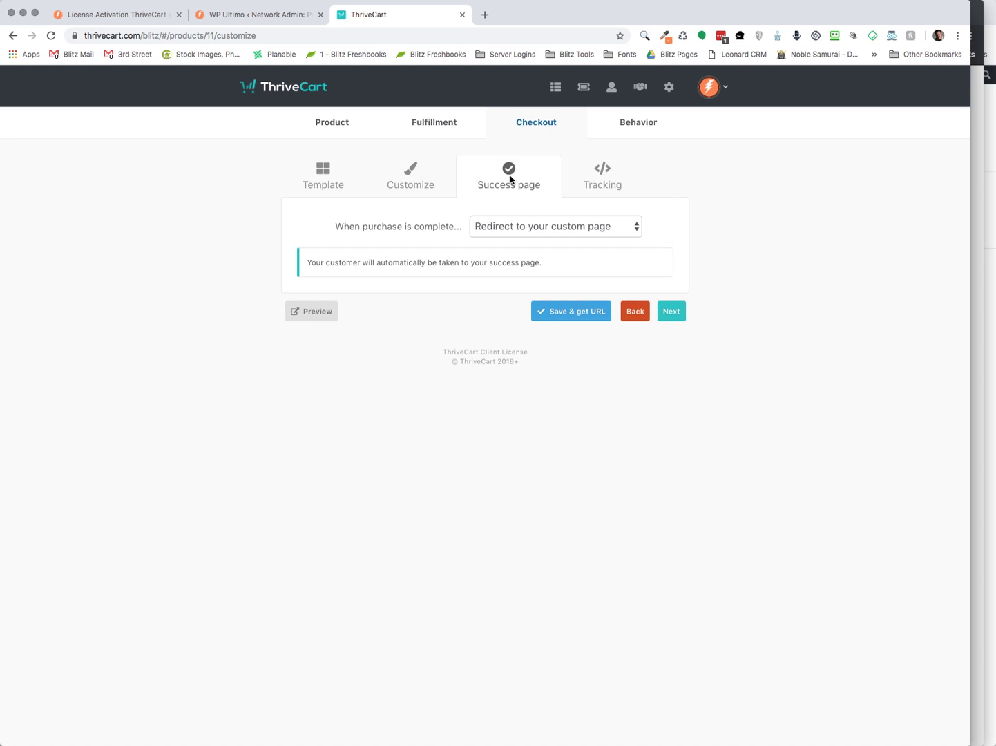
pyautogui.click(526, 228)
pyautogui.click(556, 231)
pyautogui.click(606, 178)
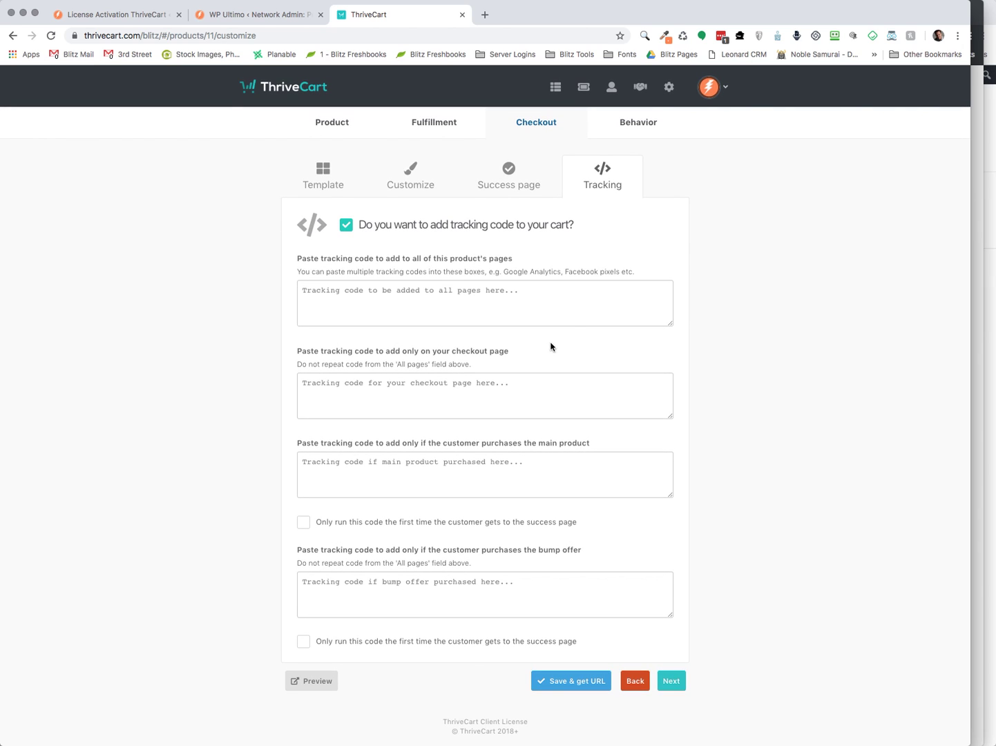
pyautogui.click(630, 124)
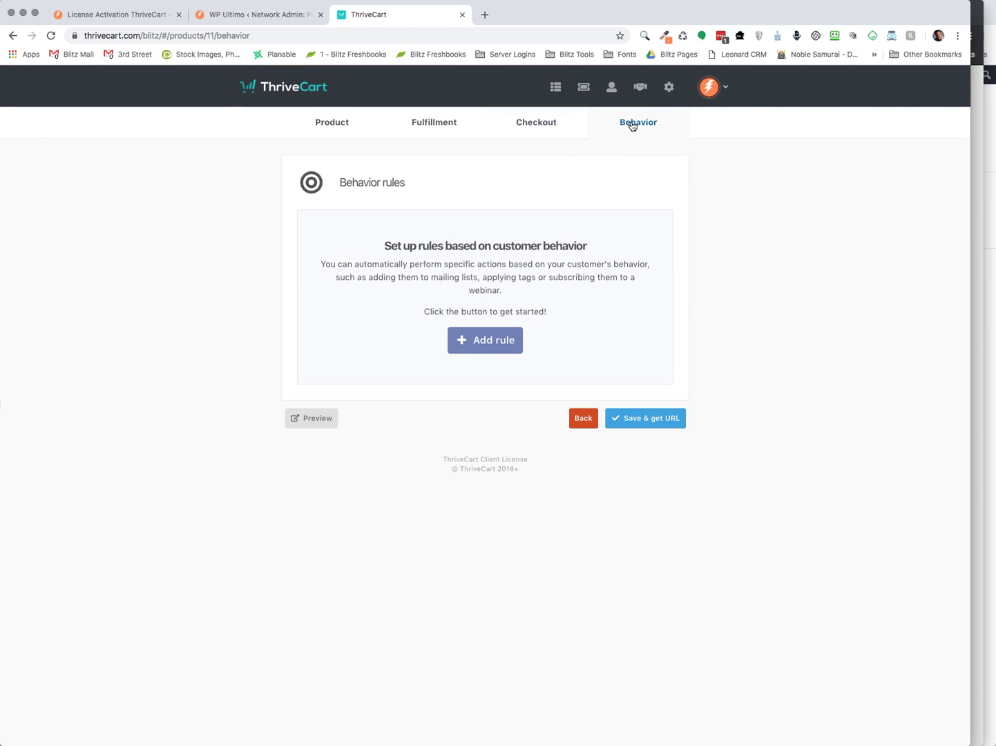
pyautogui.click(497, 345)
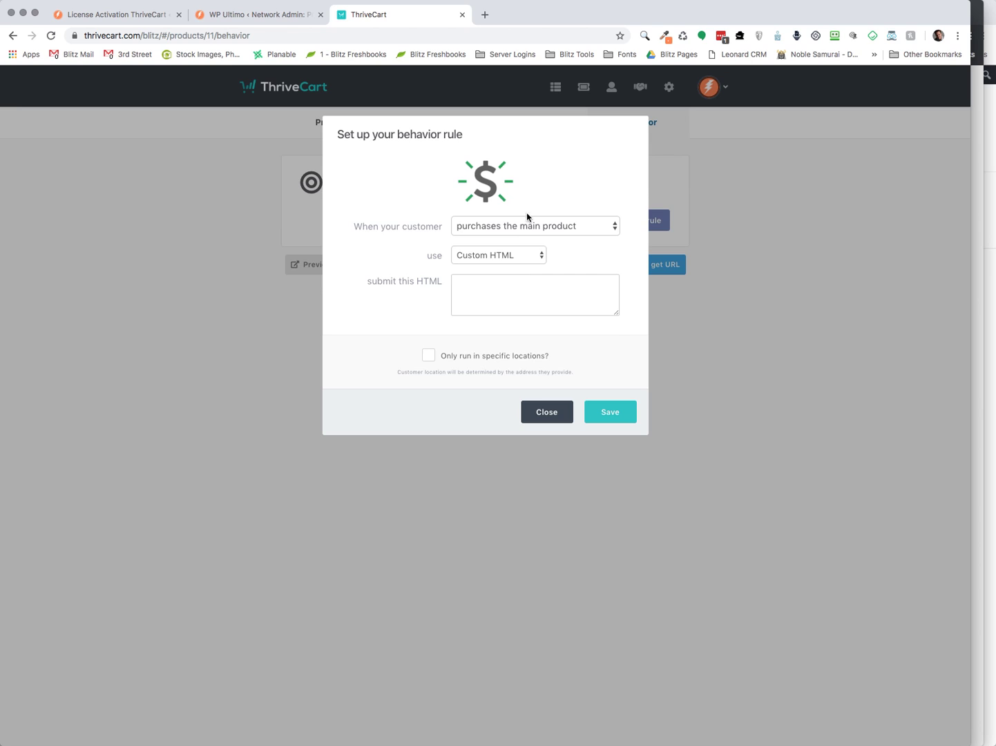
pyautogui.click(527, 227)
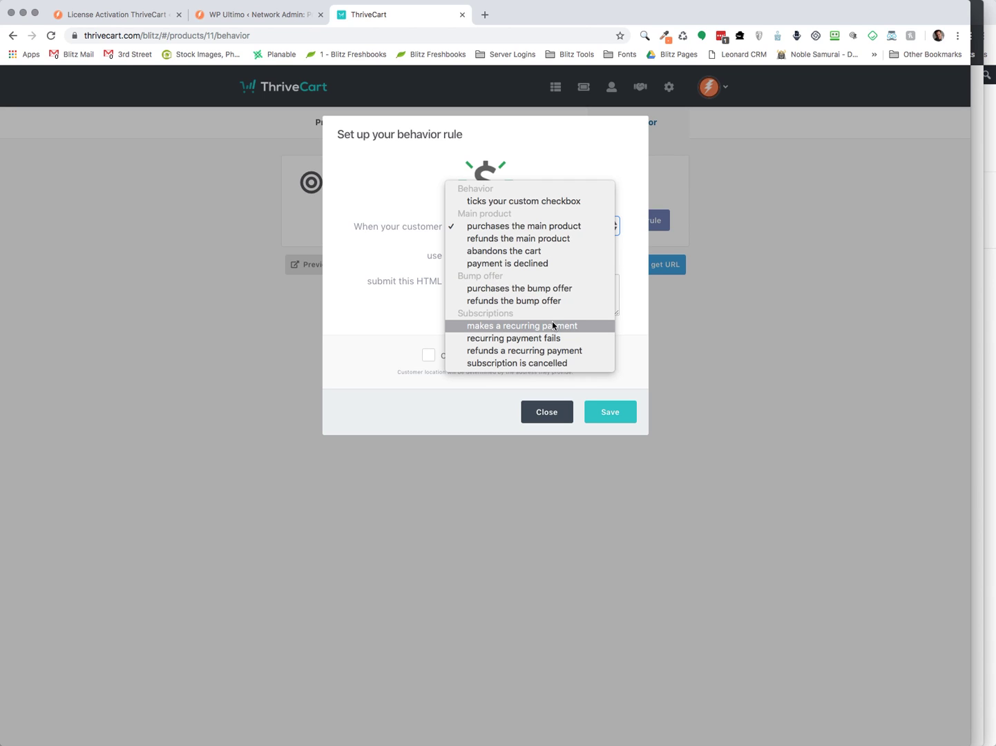
pyautogui.click(516, 226)
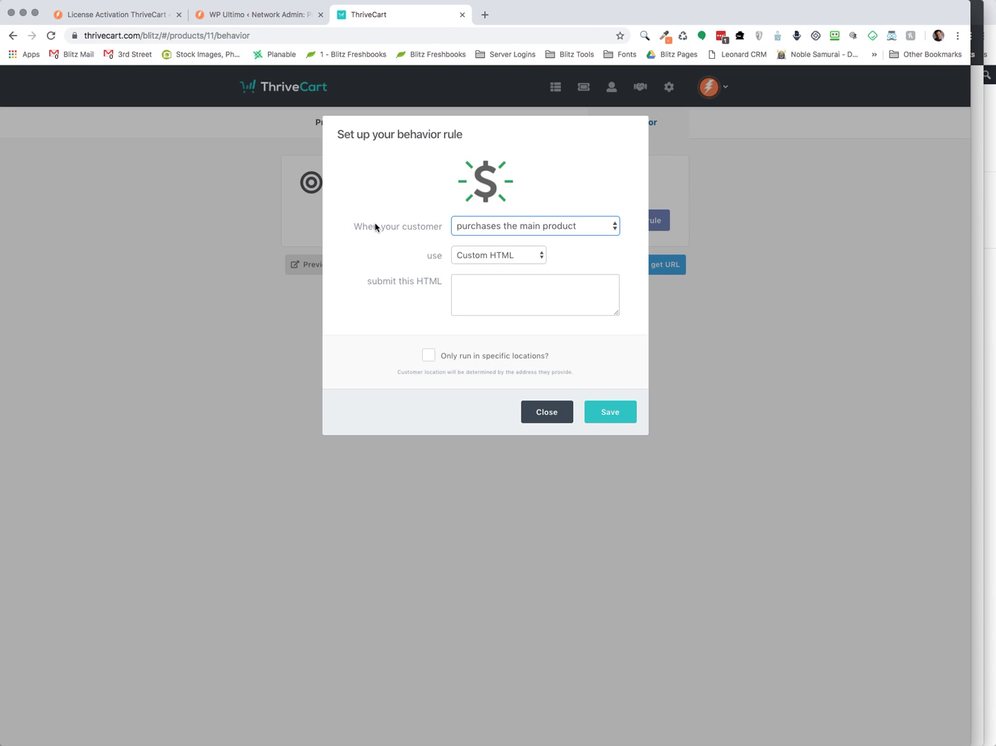
pyautogui.click(493, 257)
pyautogui.click(614, 256)
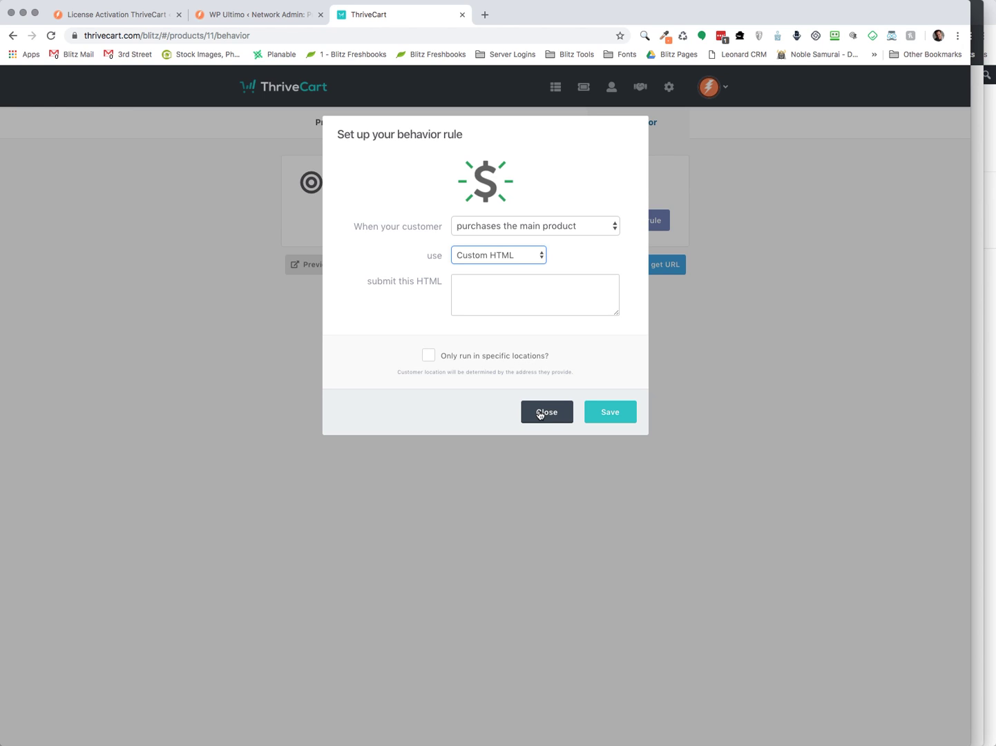
pyautogui.click(539, 413)
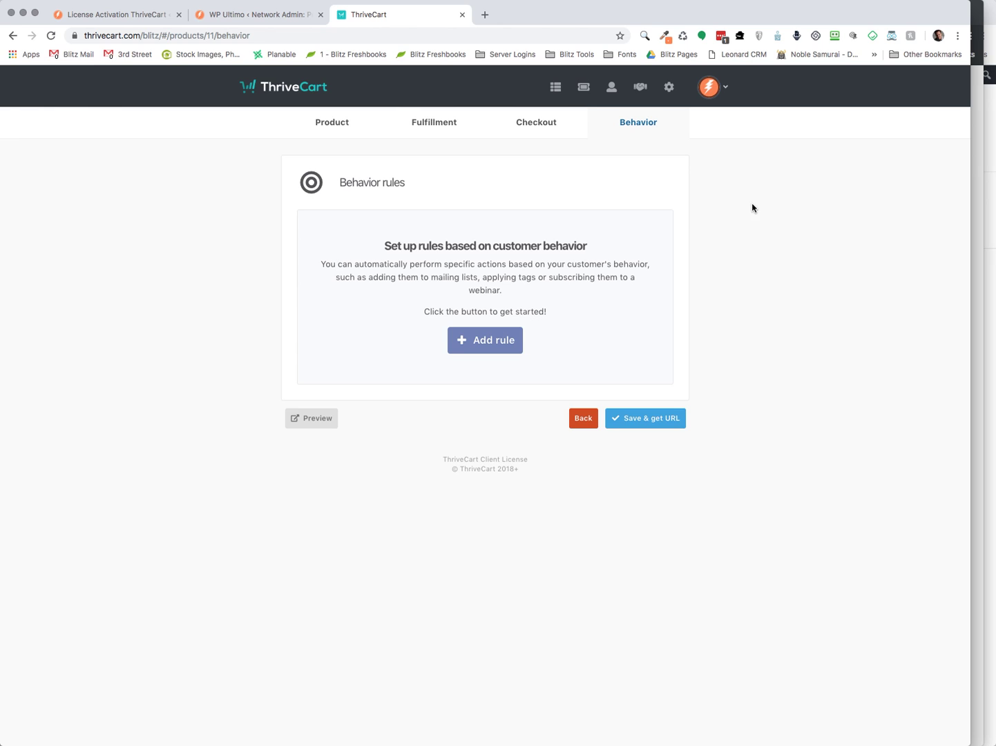
# Start a sales funnel for ProSite Dev from the products dashboard and enable it
pyautogui.click(557, 92)
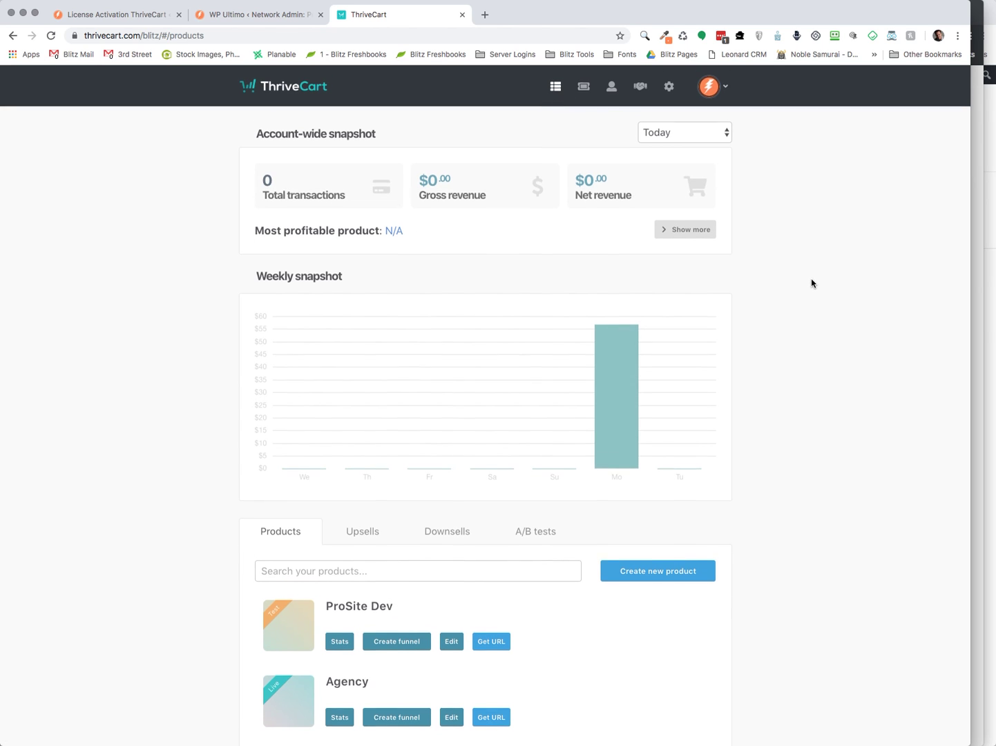
pyautogui.scroll(-3, 814, 280)
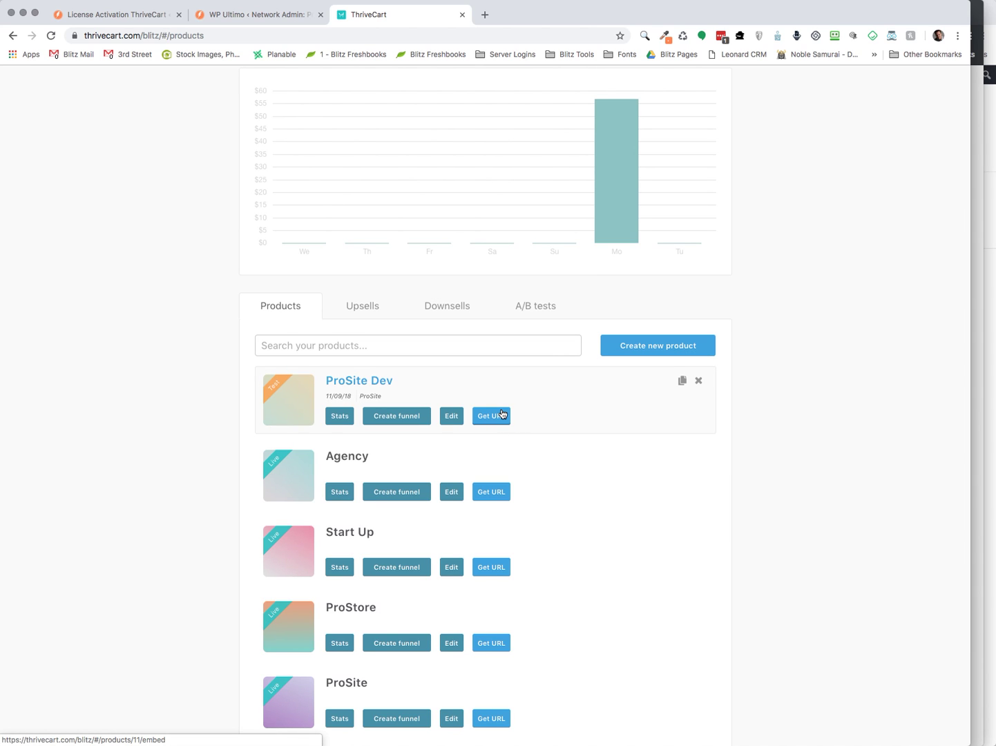
pyautogui.click(399, 419)
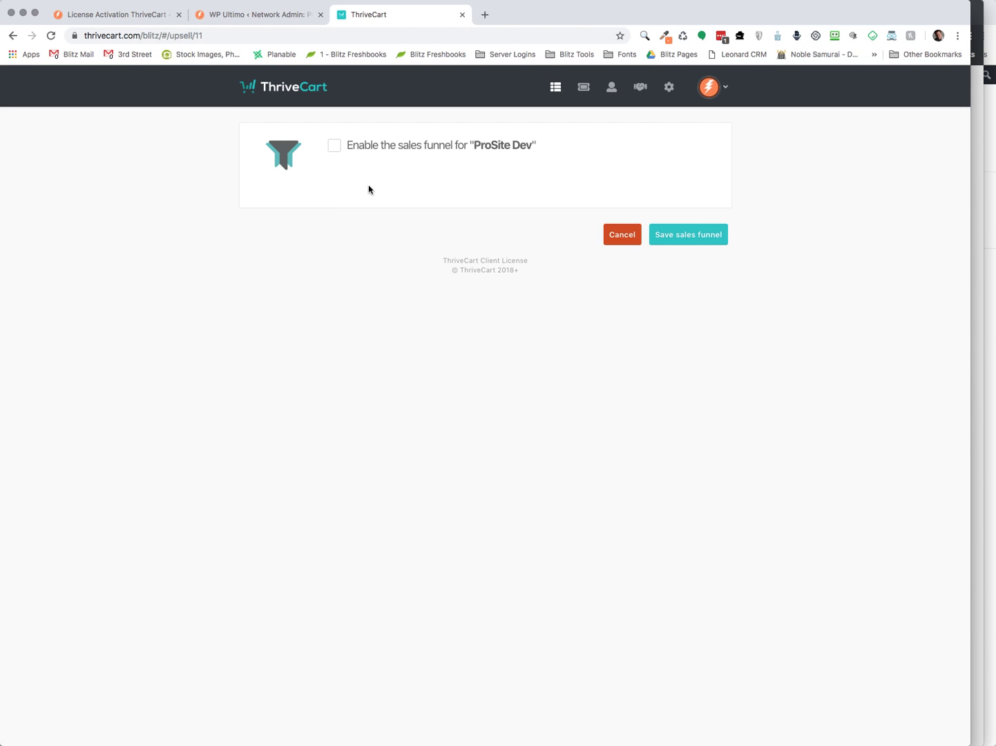
pyautogui.click(334, 146)
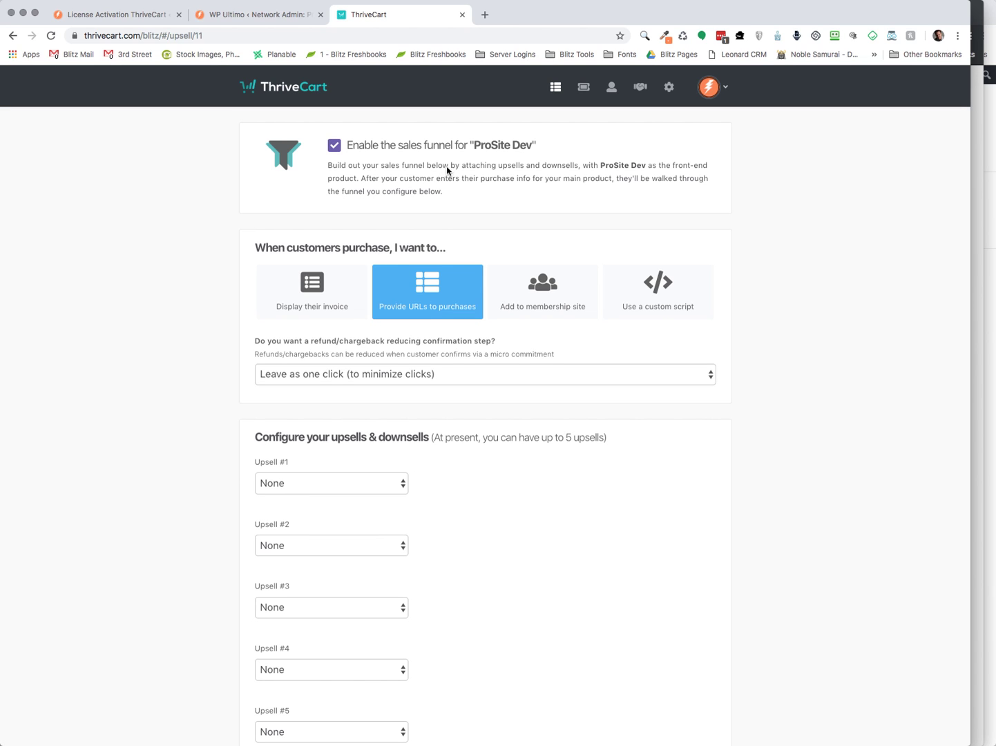
# Make PDR 80 Upsell #1 with replacement None (Default), then leave the funnel unsaved
pyautogui.scroll(-2, 174, 406)
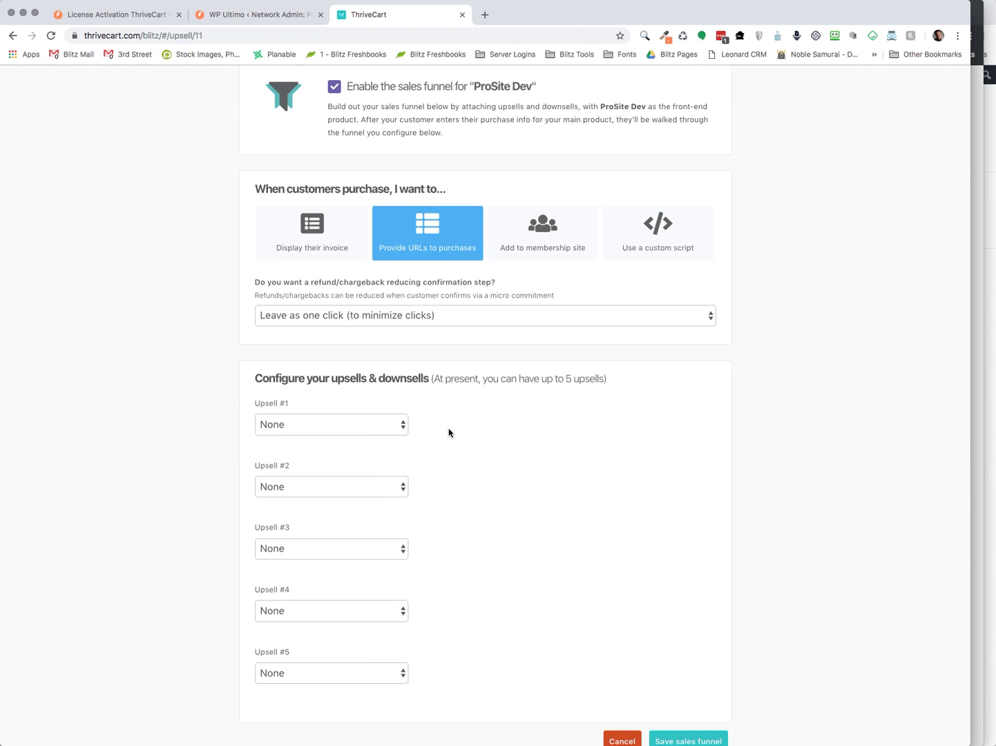
pyautogui.scroll(-1, 449, 434)
pyautogui.click(307, 395)
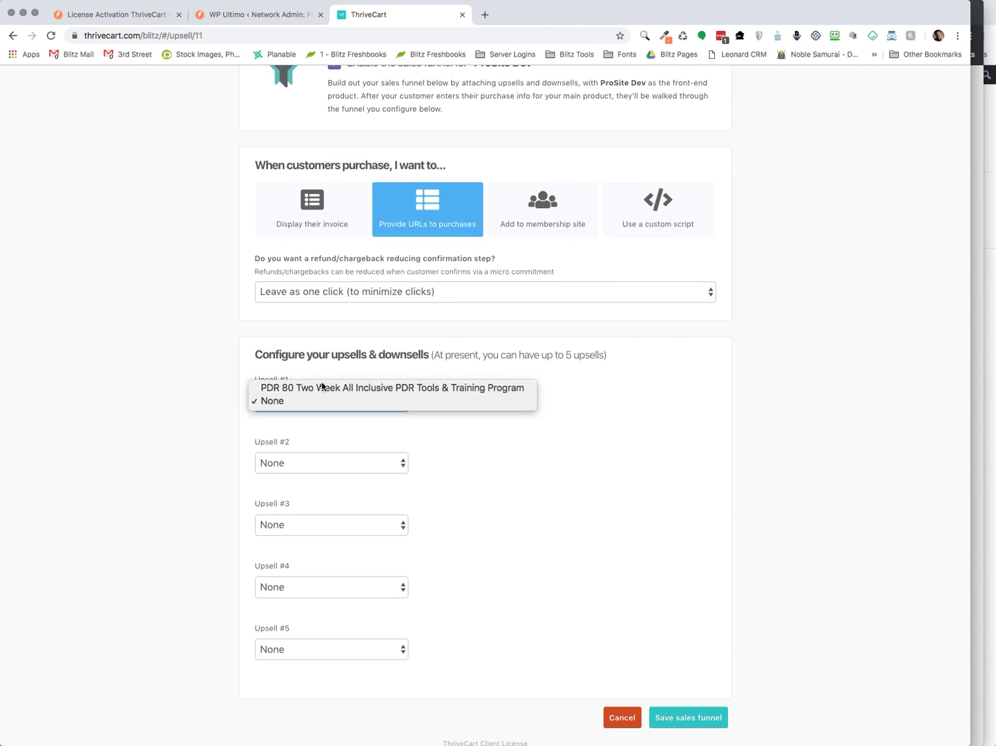
pyautogui.click(322, 387)
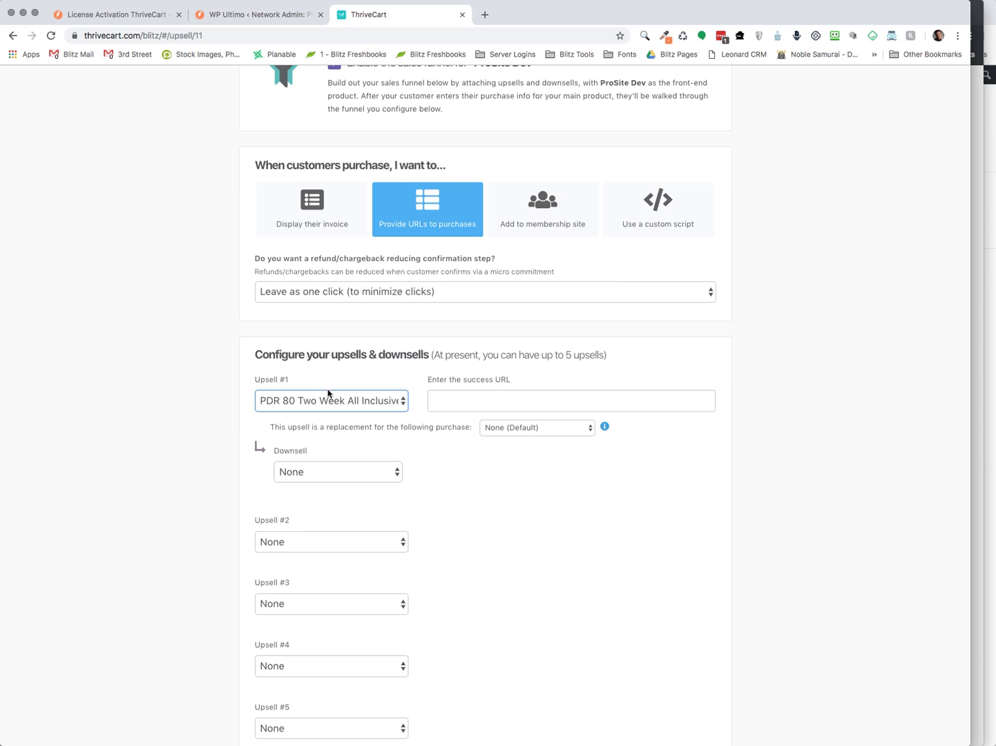
pyautogui.click(443, 399)
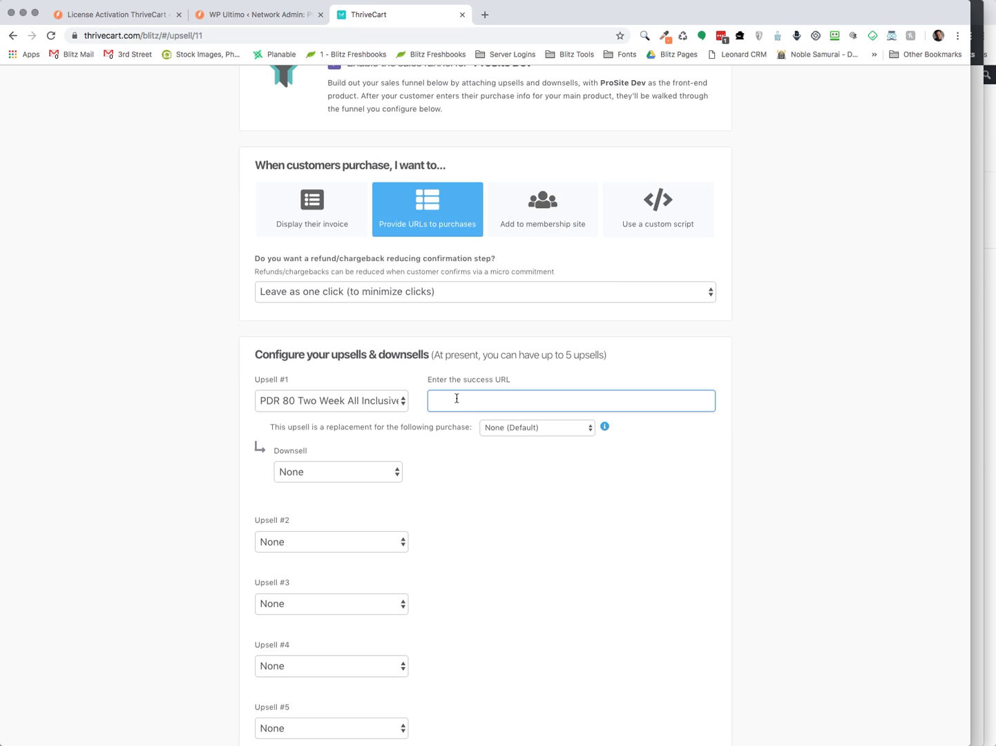
pyautogui.click(509, 429)
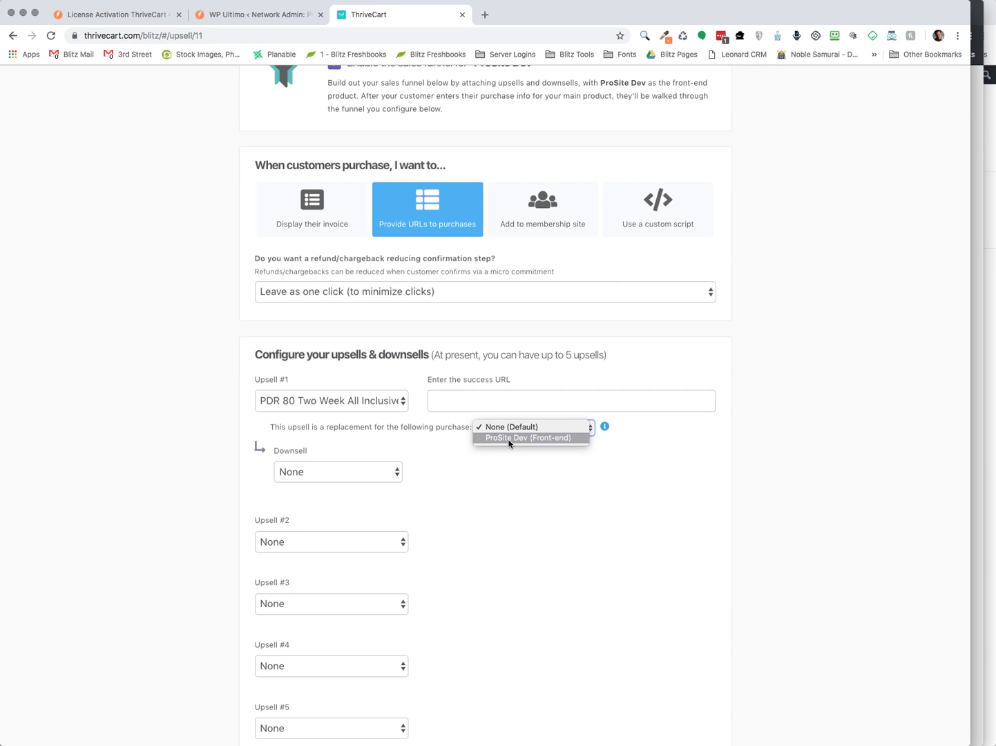
pyautogui.click(751, 387)
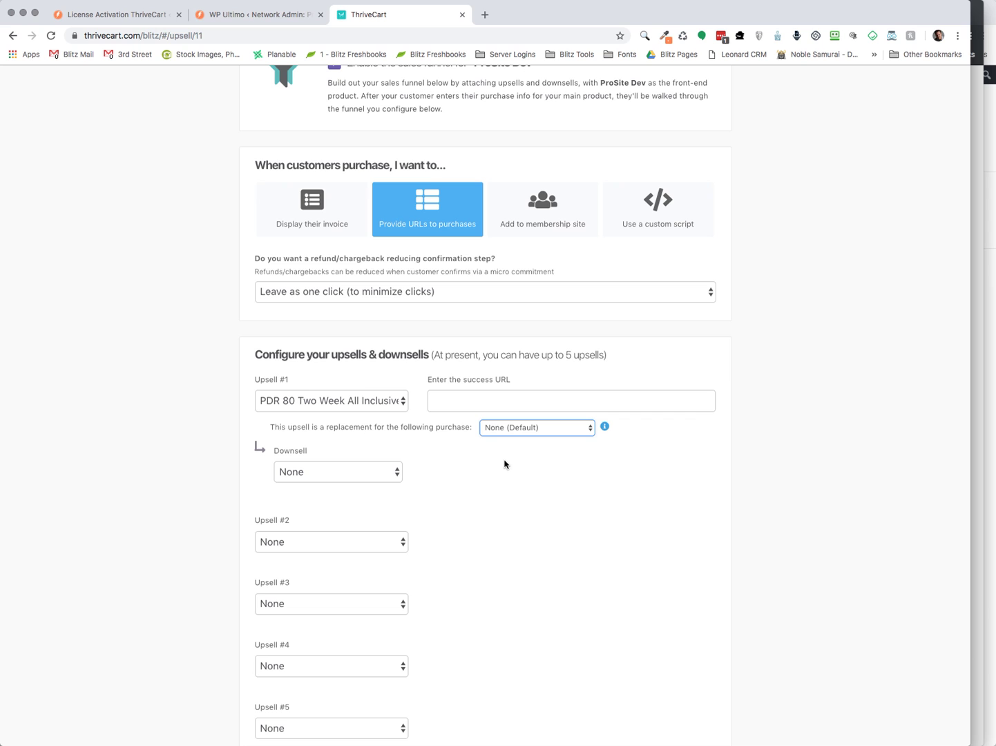
pyautogui.scroll(3, 505, 464)
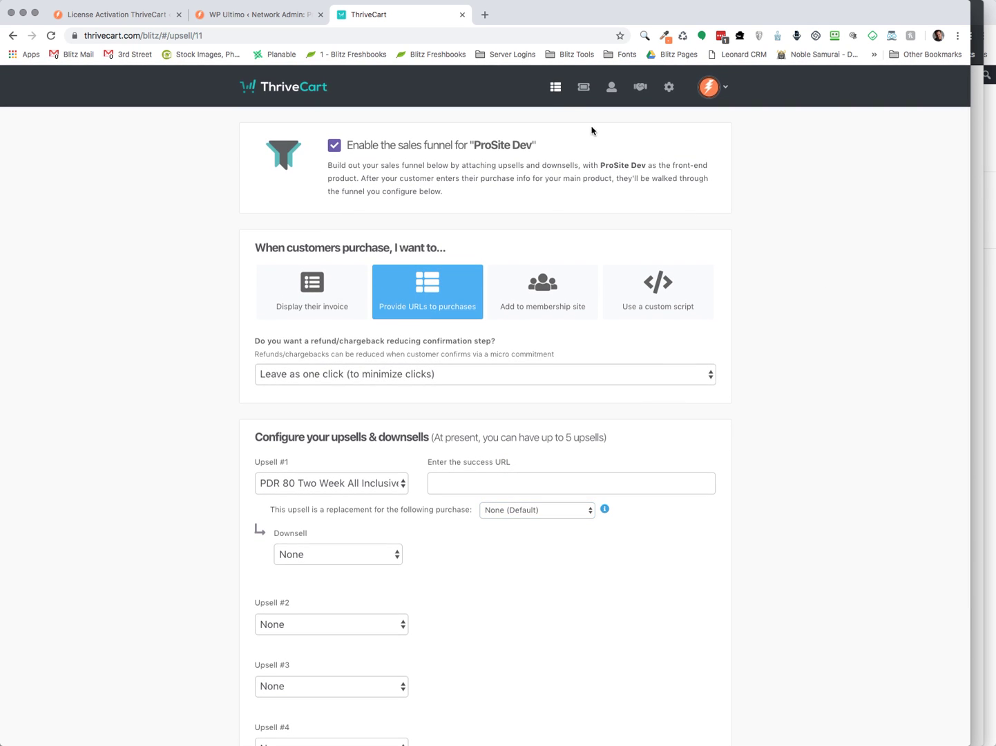
pyautogui.click(554, 88)
# Look over the Upsells and Downsells lists, then return to the product list
pyautogui.scroll(-3, 483, 567)
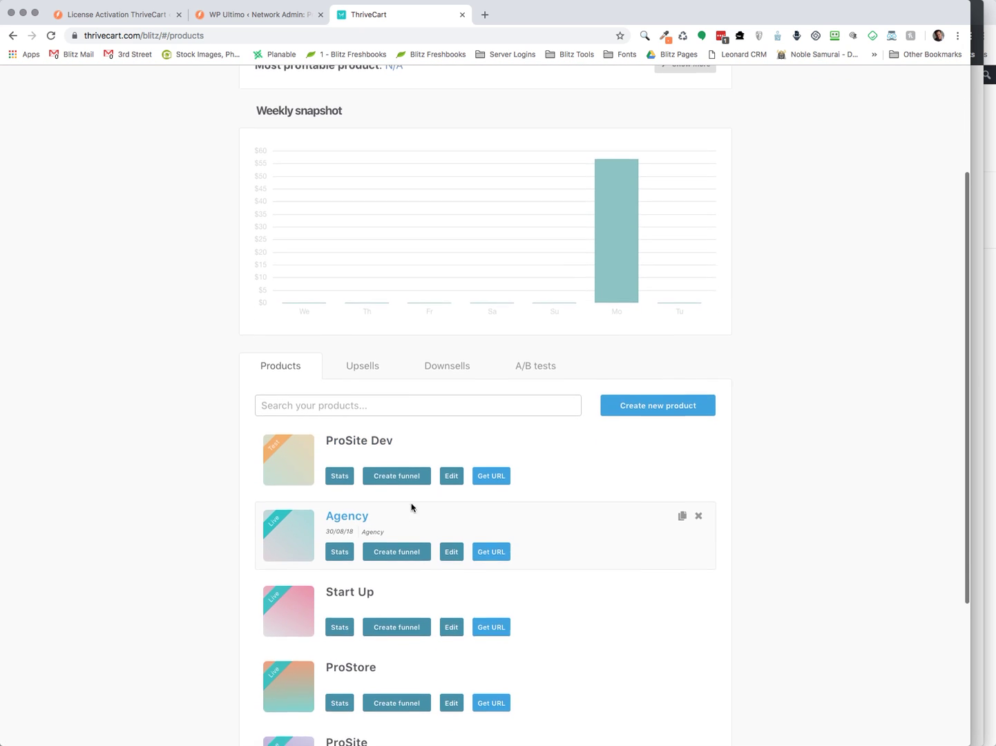
pyautogui.click(372, 349)
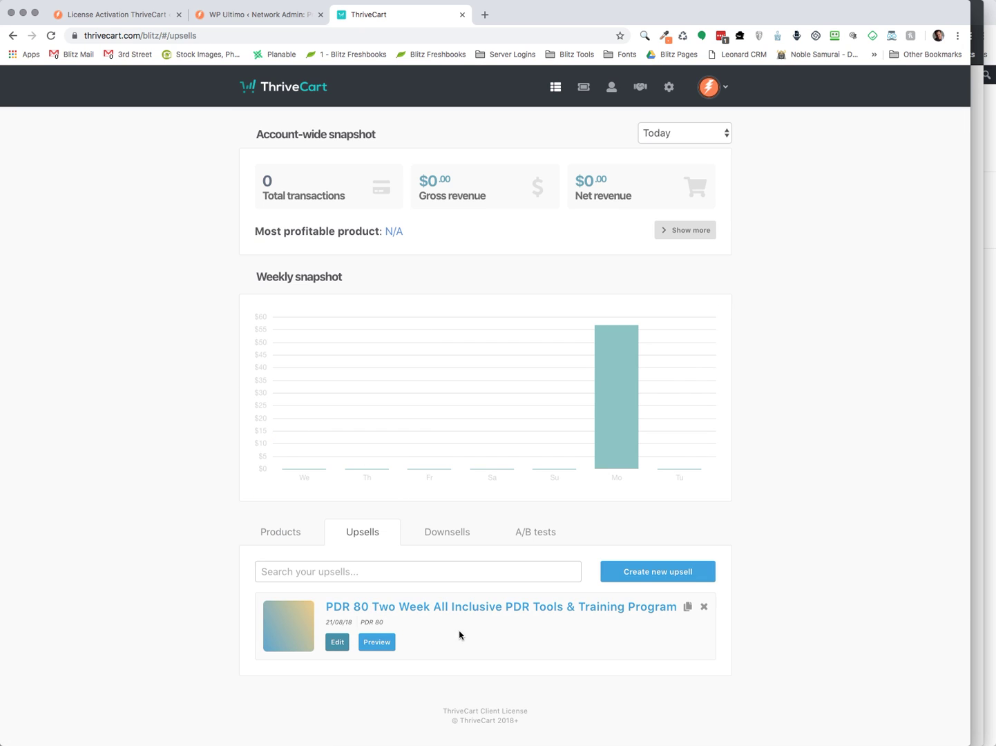
pyautogui.click(449, 537)
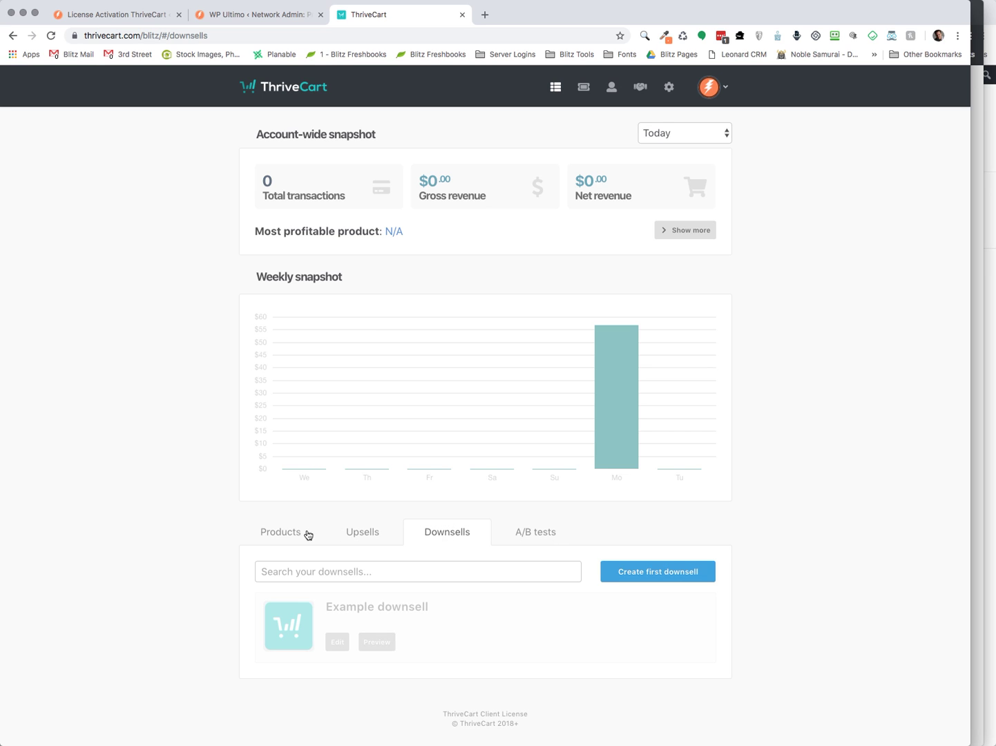
pyautogui.click(286, 535)
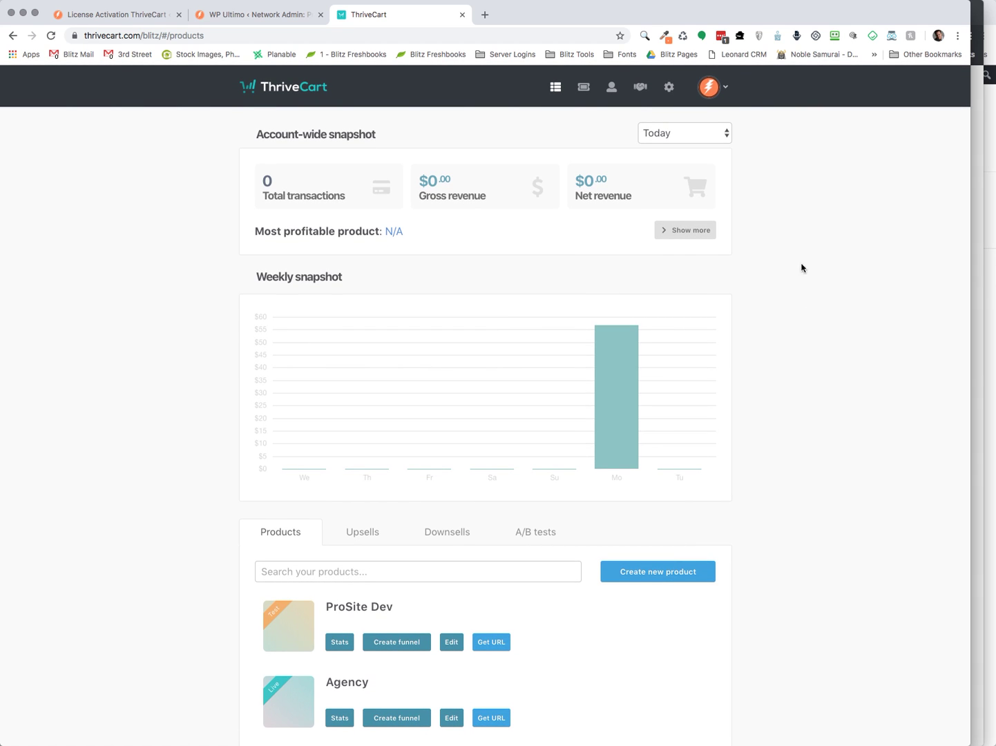
# Show ProSite Dev's Cart URLs page and select its whole embed button code
pyautogui.scroll(-3, 181, 410)
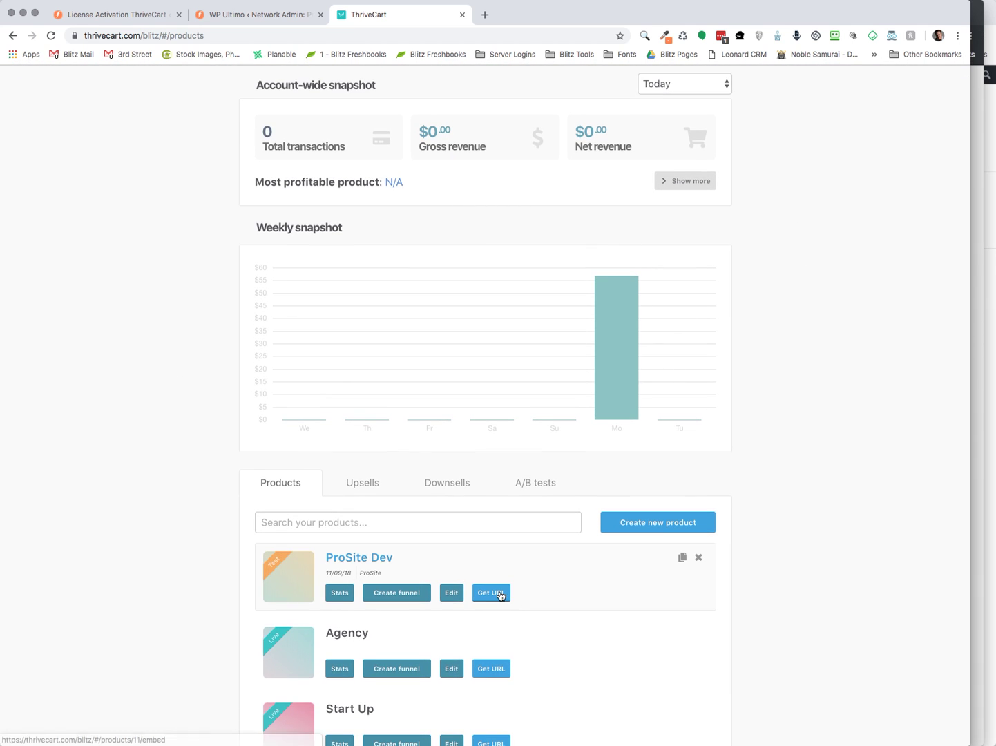
pyautogui.click(501, 595)
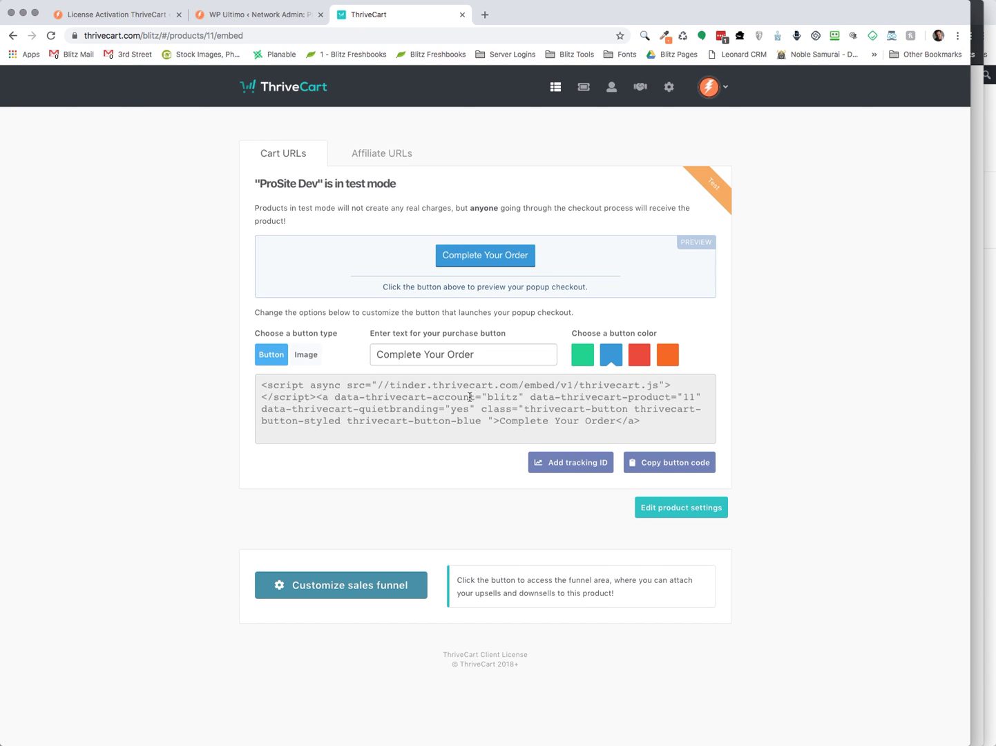
pyautogui.click(470, 398)
pyautogui.hotkey('ctrl', 'c')
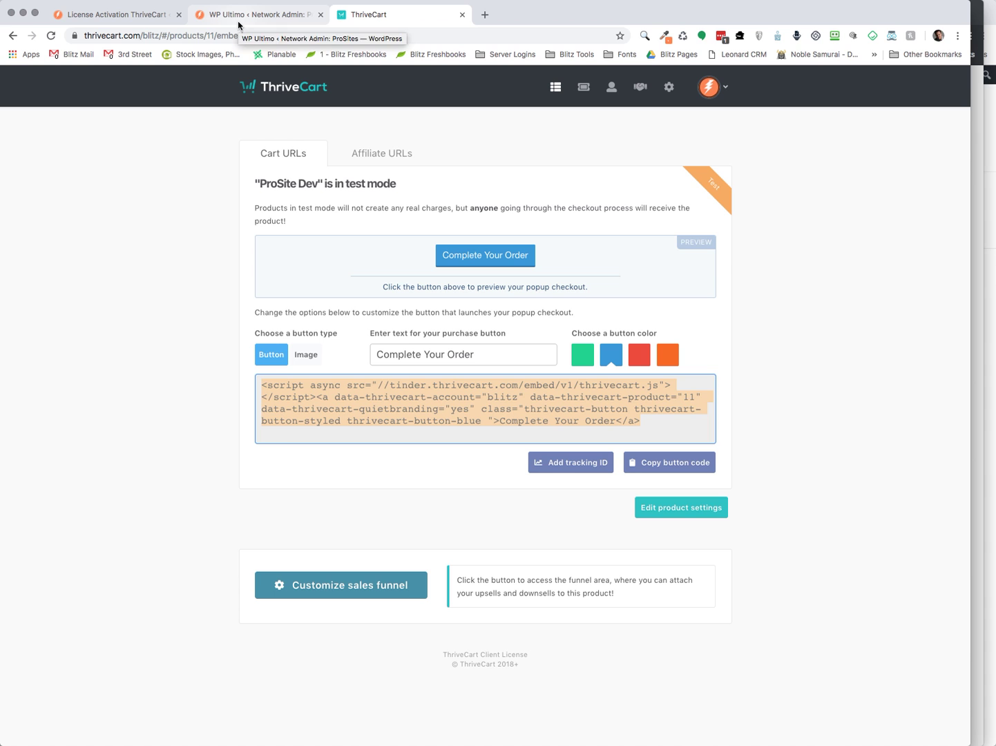
# Paste the ThriveCart product 11 embed code into the Thrive Cart gateway's Embed Script field
pyautogui.click(257, 16)
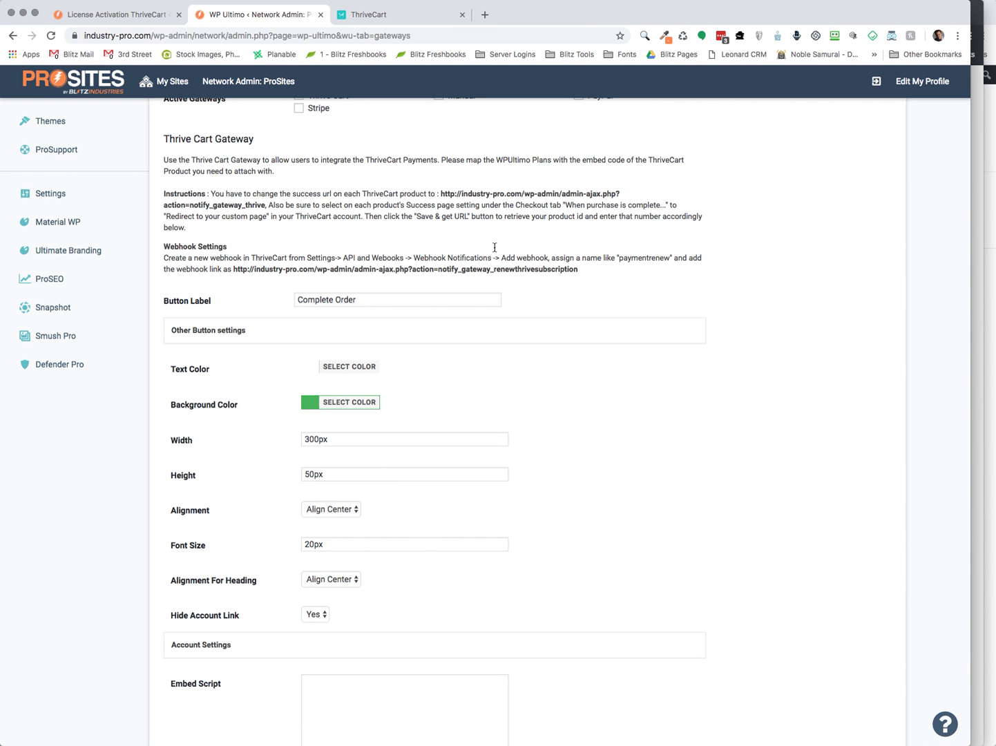
pyautogui.scroll(2, 638, 385)
pyautogui.scroll(-4, 639, 386)
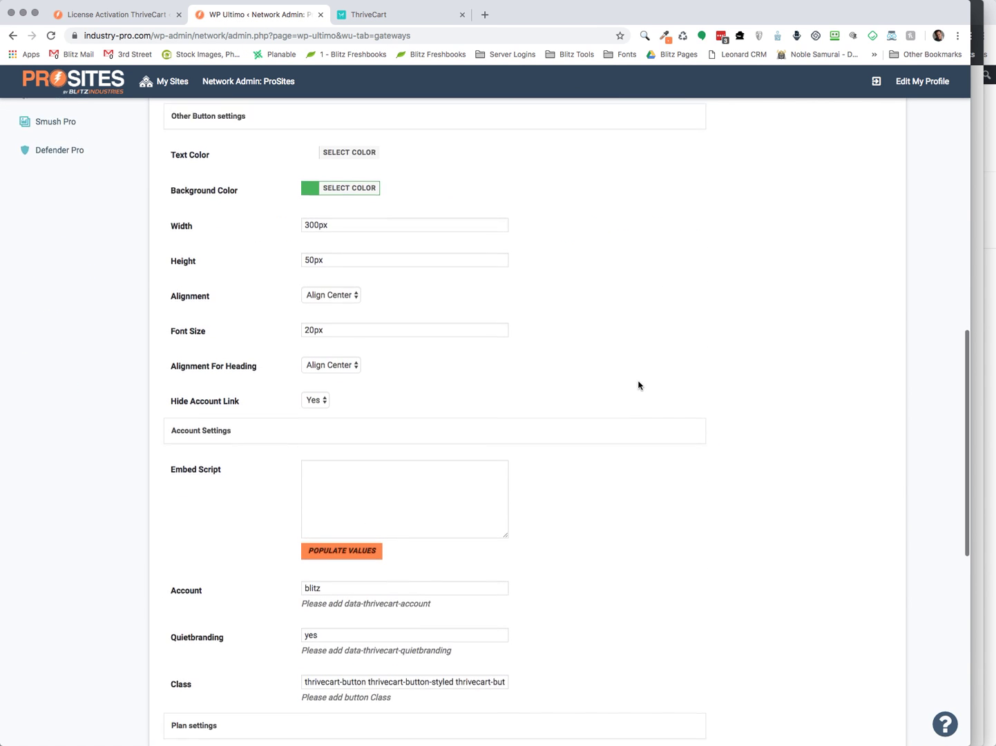
pyautogui.scroll(9, 640, 386)
pyautogui.scroll(3, 638, 386)
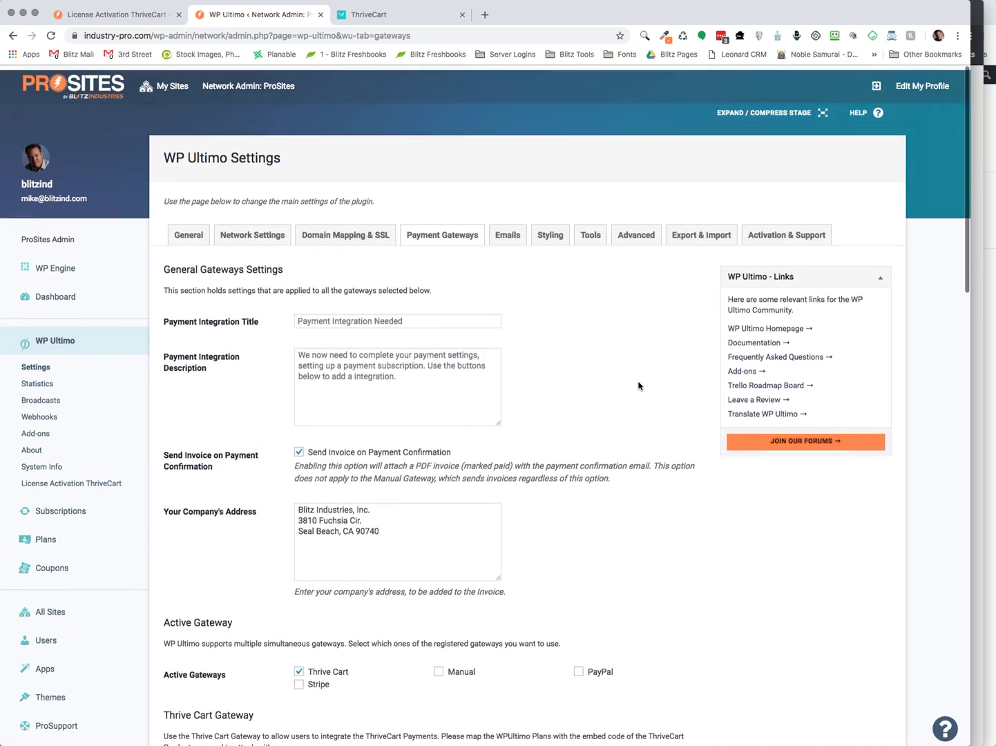
pyautogui.scroll(-6, 552, 369)
pyautogui.scroll(-8, 554, 367)
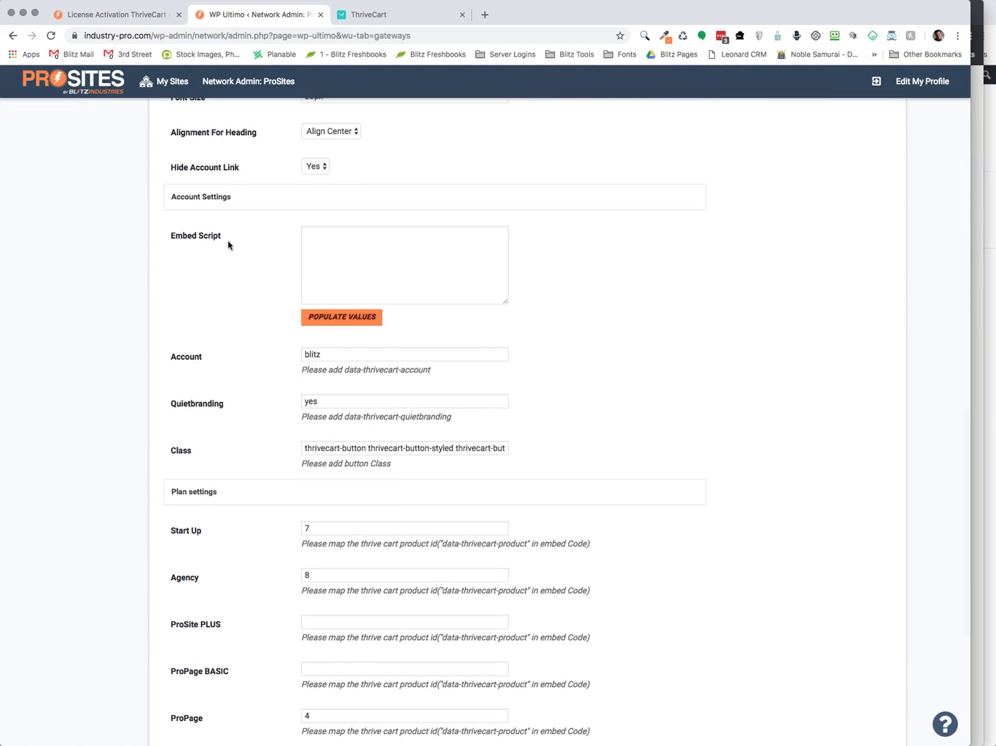
pyautogui.click(396, 260)
pyautogui.hotkey('ctrl', 'v')
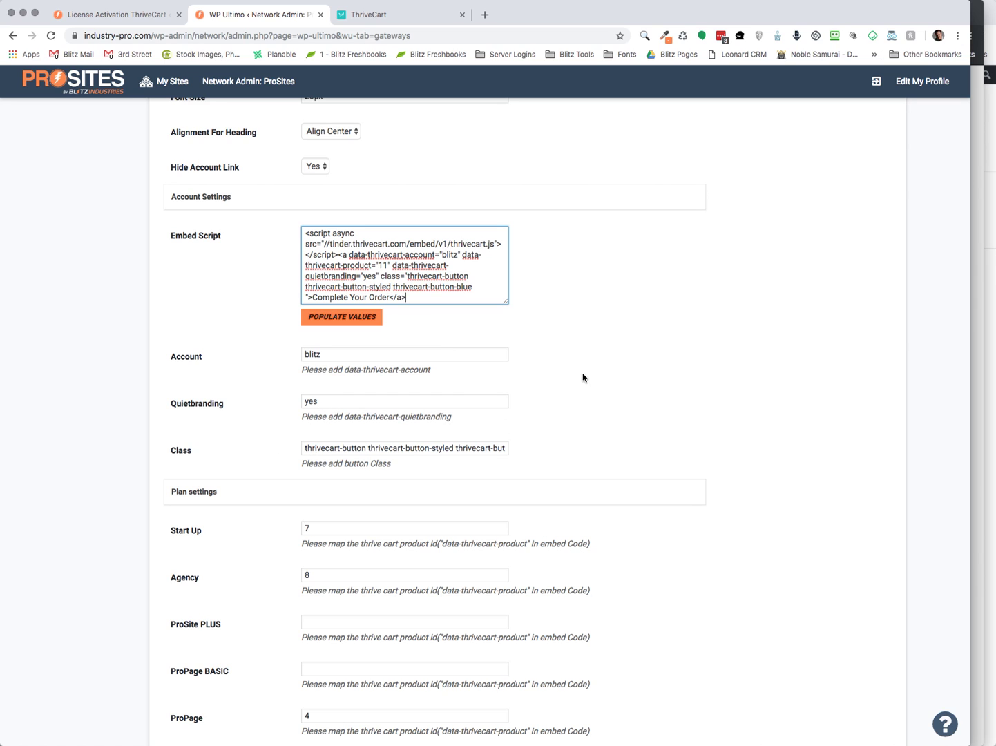
# Scroll through the Thrive Cart gateway settings, leaving the ProSite PLUS product ID empty
pyautogui.click(977, 287)
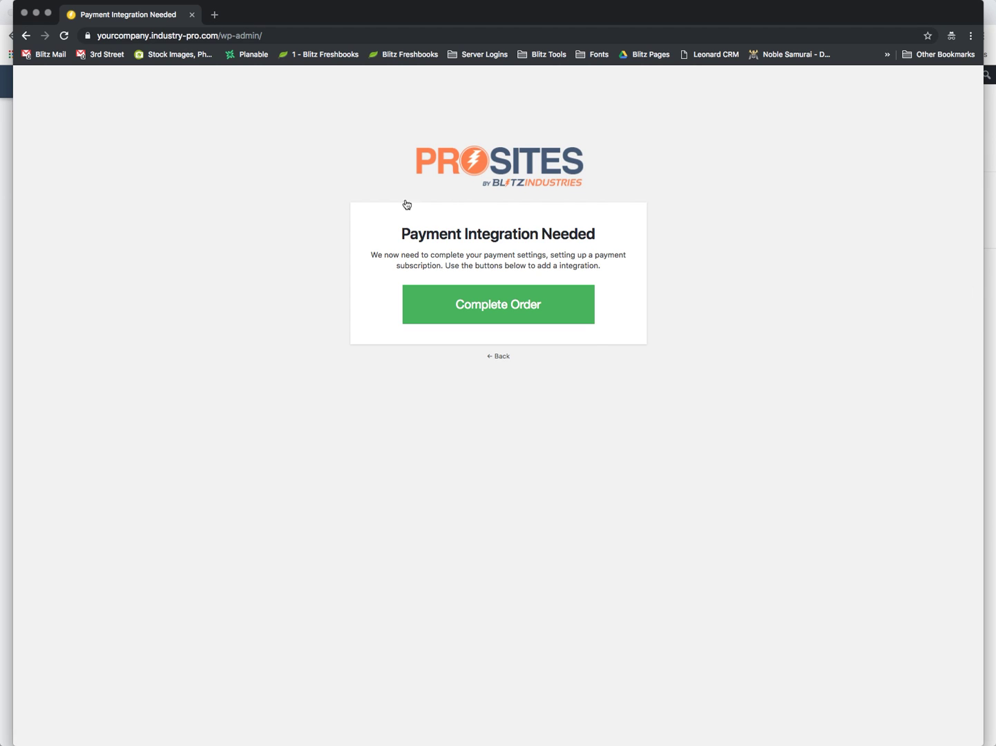
pyautogui.click(3, 401)
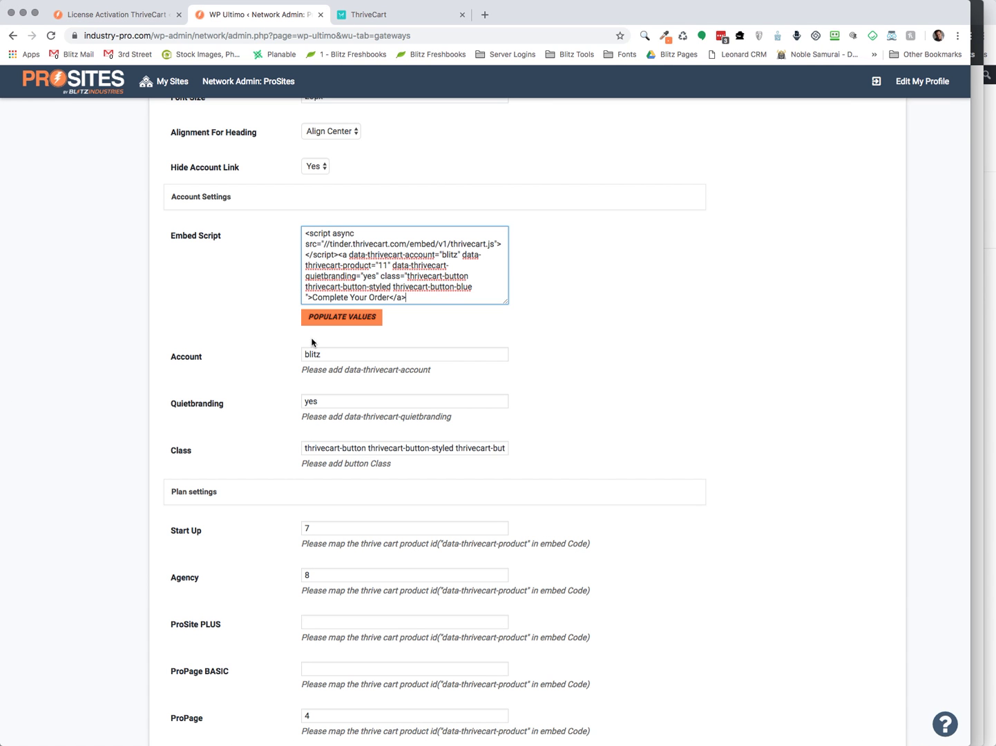
pyautogui.scroll(-5, 568, 385)
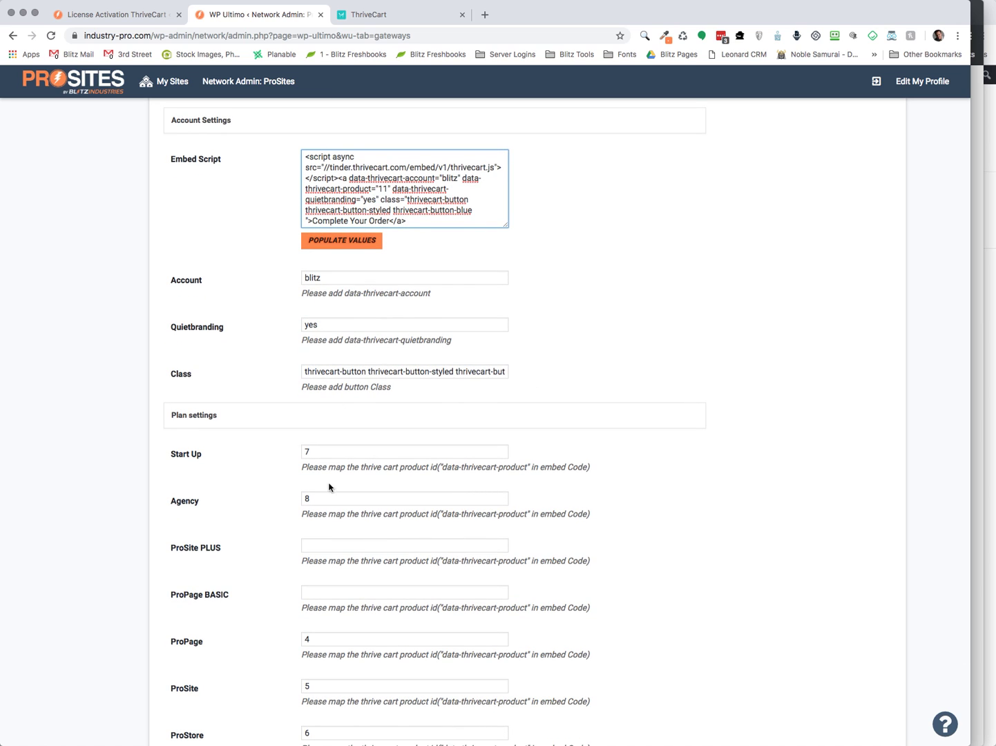
pyautogui.scroll(-2, 235, 516)
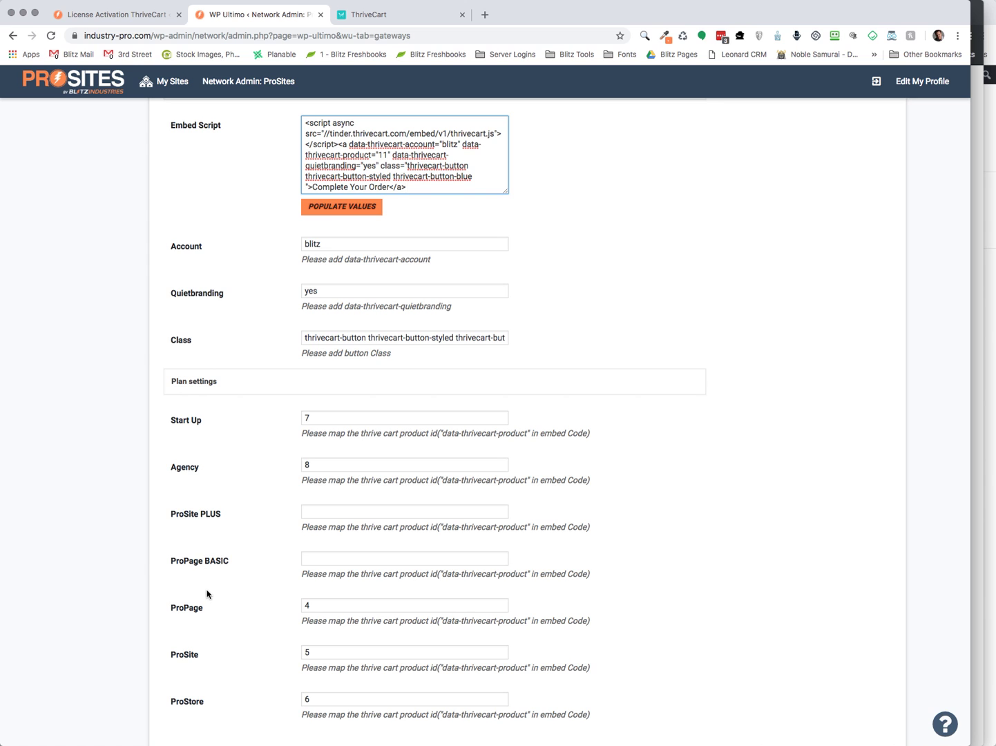
pyautogui.scroll(-3, 208, 594)
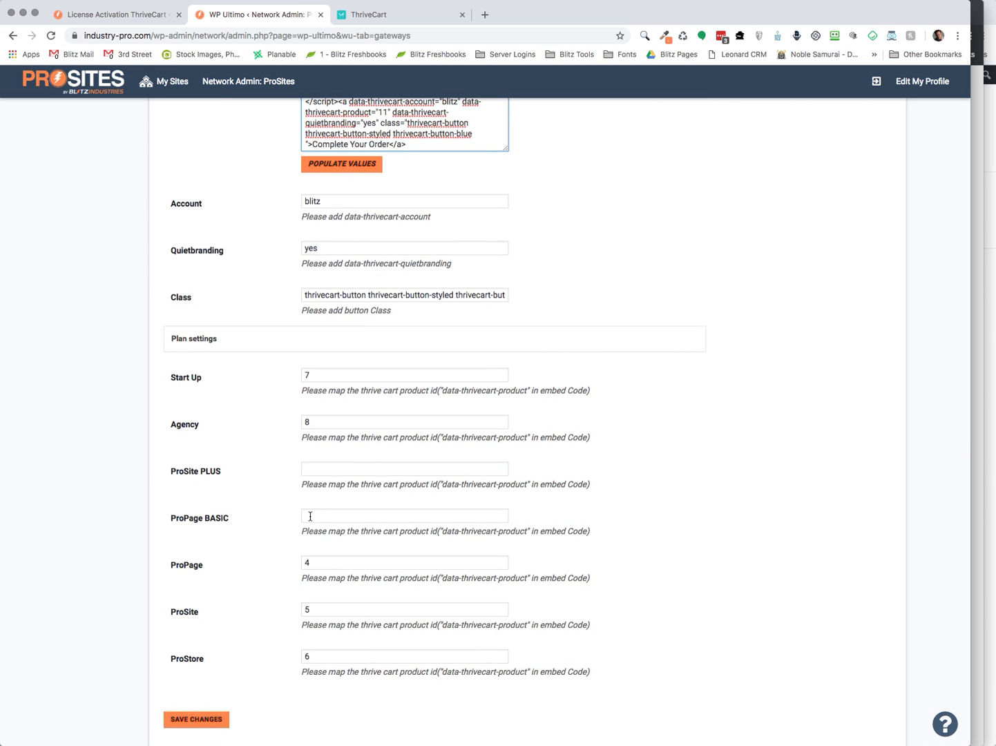
pyautogui.scroll(6, 322, 493)
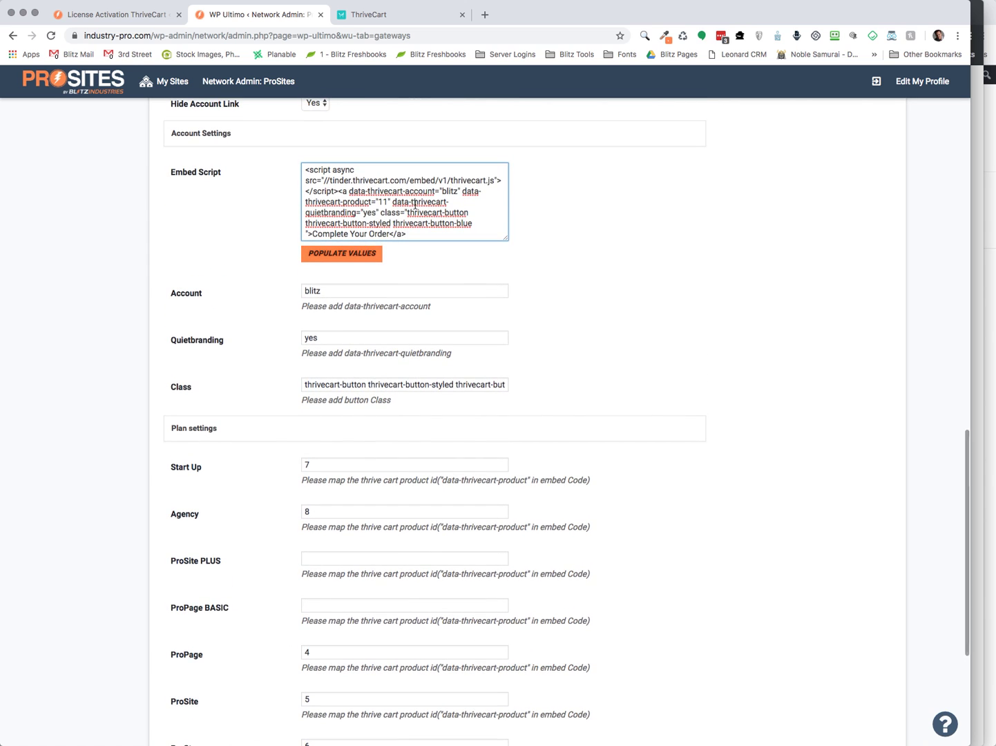
pyautogui.scroll(-3, 529, 344)
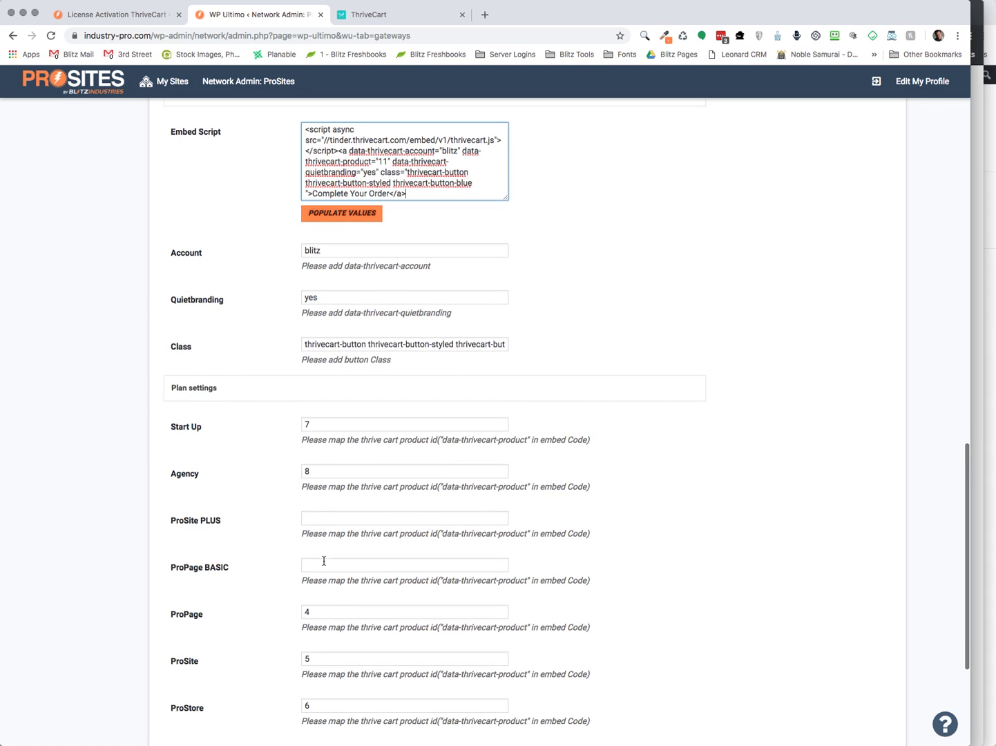
pyautogui.click(320, 519)
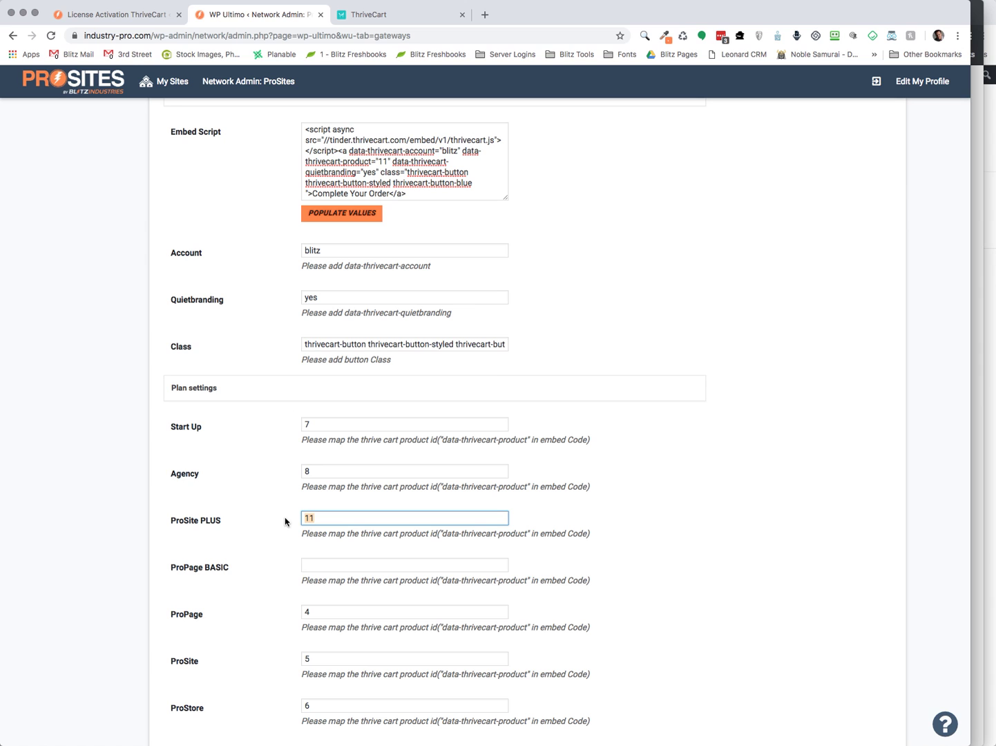
pyautogui.click(712, 472)
pyautogui.scroll(-3, 712, 472)
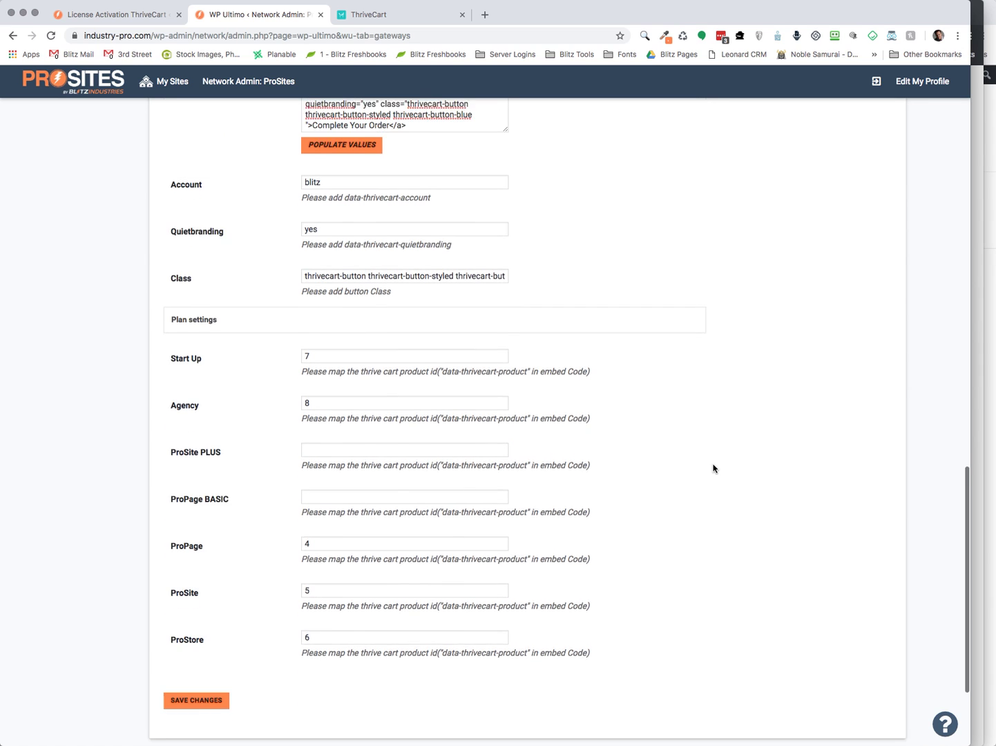
pyautogui.scroll(3, 351, 511)
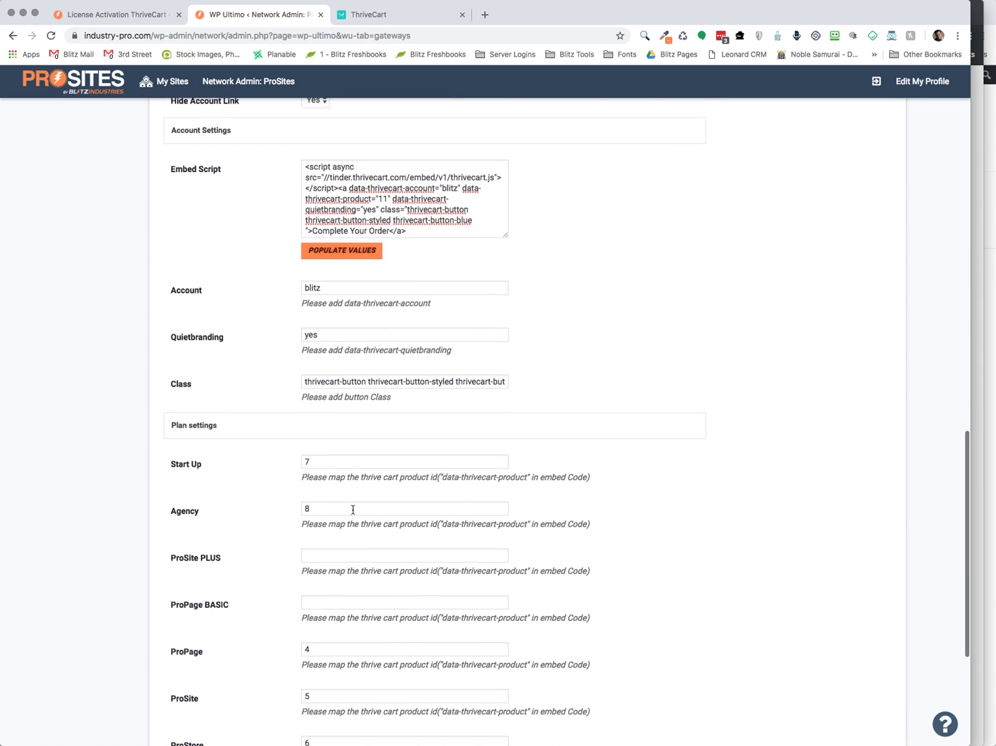
# Collapse the Plan settings, Account Settings and Other Button settings sections of the Thrive Cart gateway
pyautogui.scroll(10, 607, 366)
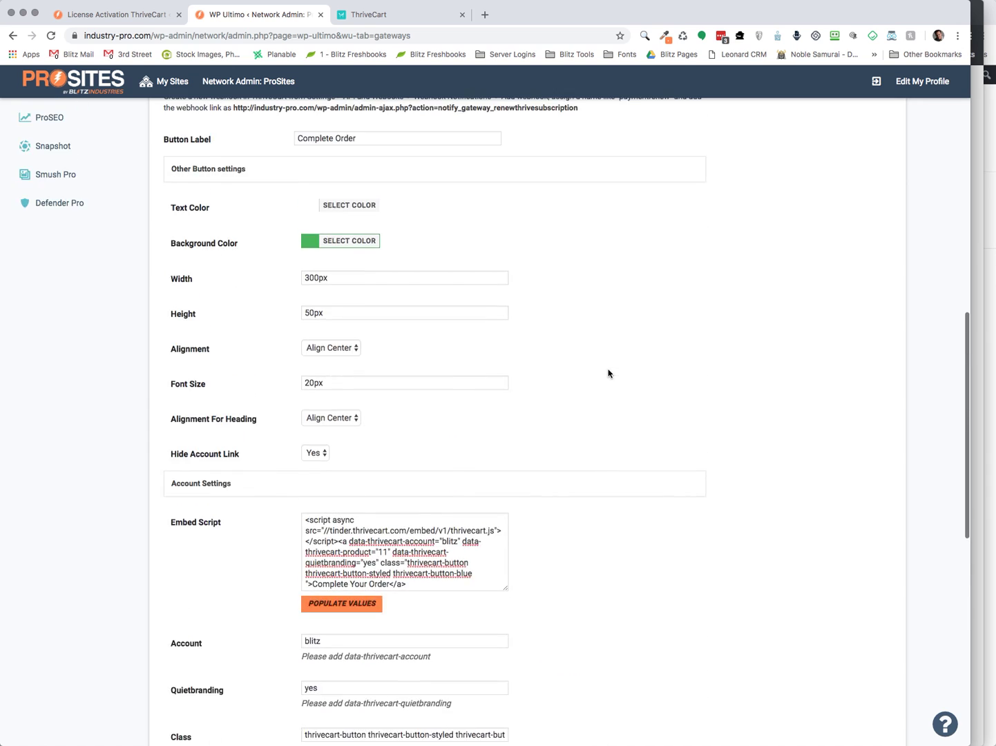
pyautogui.scroll(-4, 606, 380)
pyautogui.scroll(-7, 606, 385)
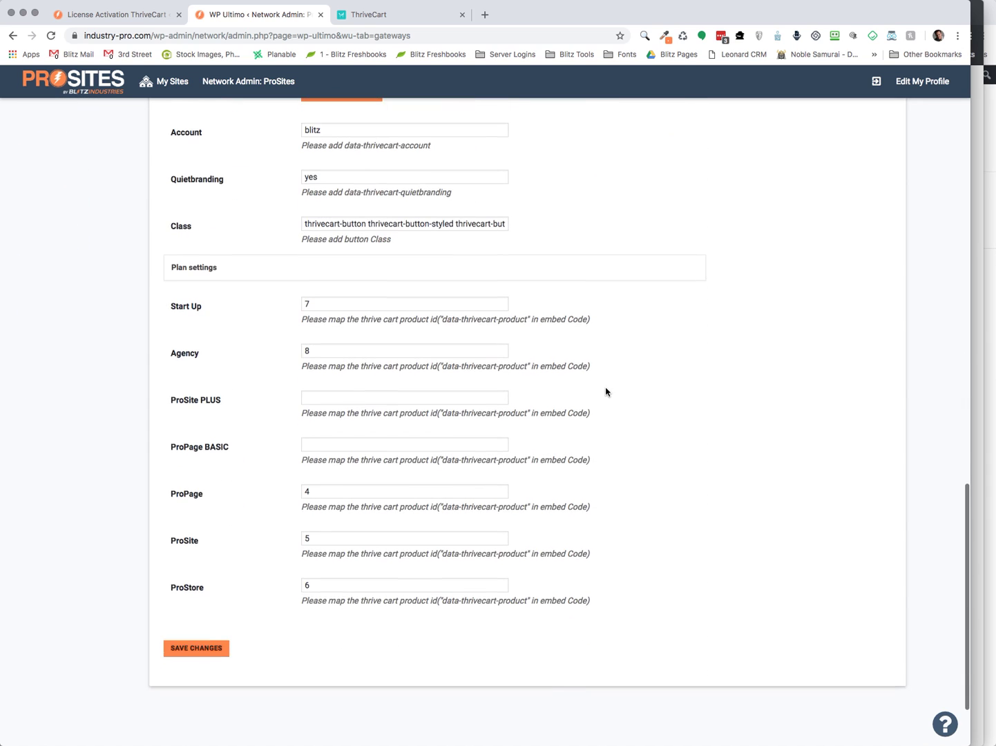
pyautogui.scroll(2, 605, 390)
pyautogui.click(472, 391)
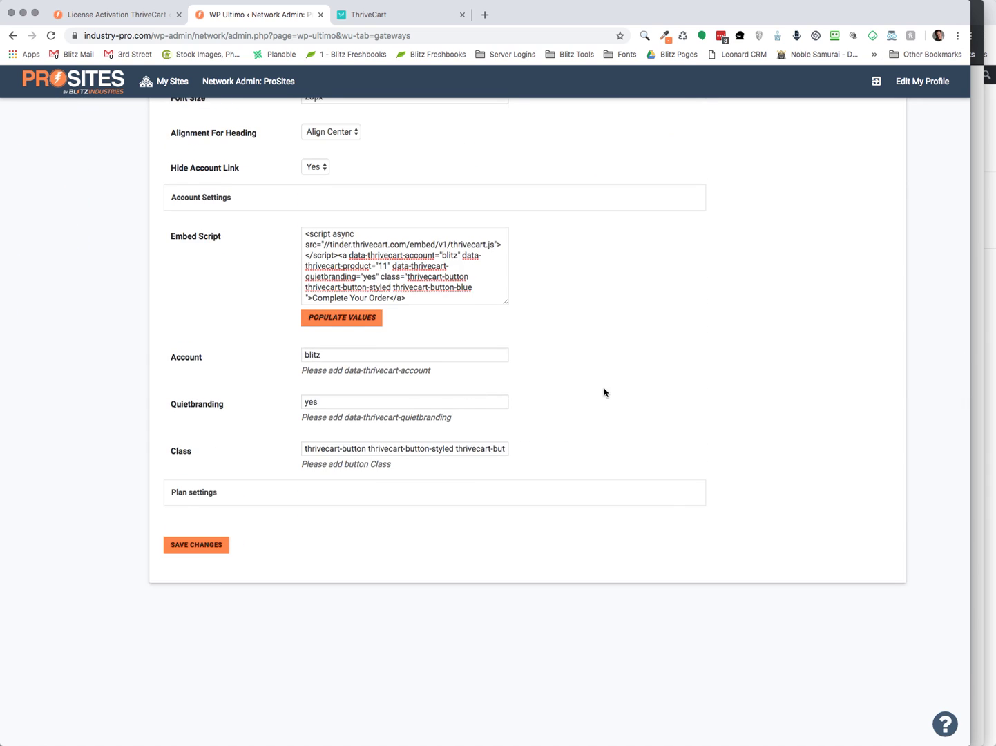
pyautogui.scroll(2, 605, 394)
pyautogui.click(414, 296)
pyautogui.scroll(3, 638, 336)
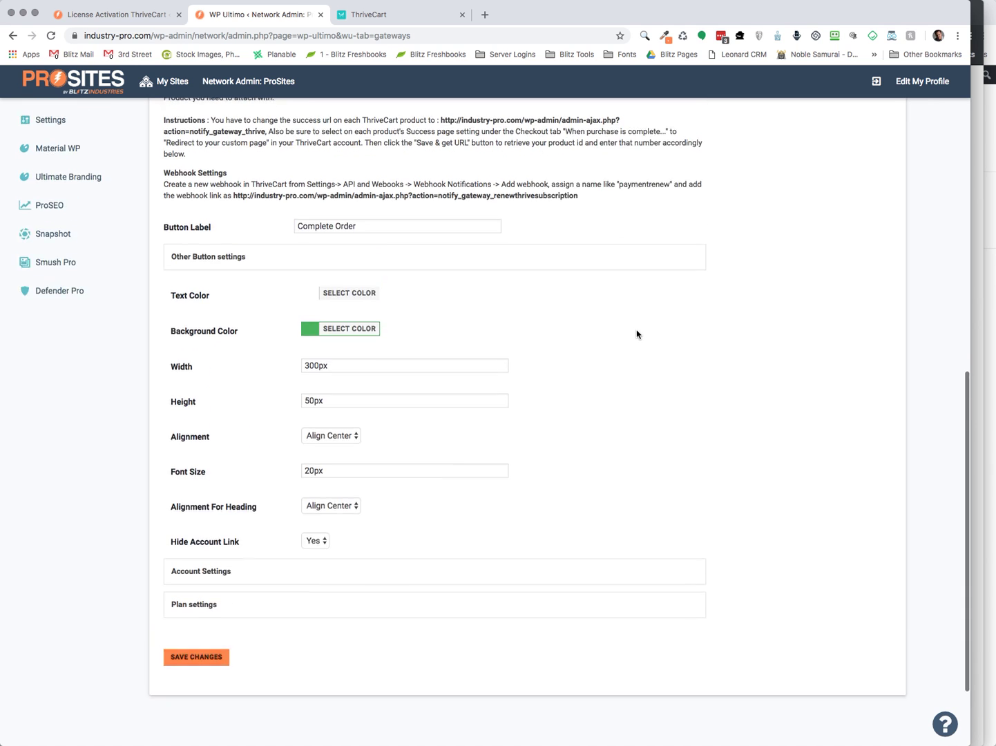
pyautogui.click(466, 338)
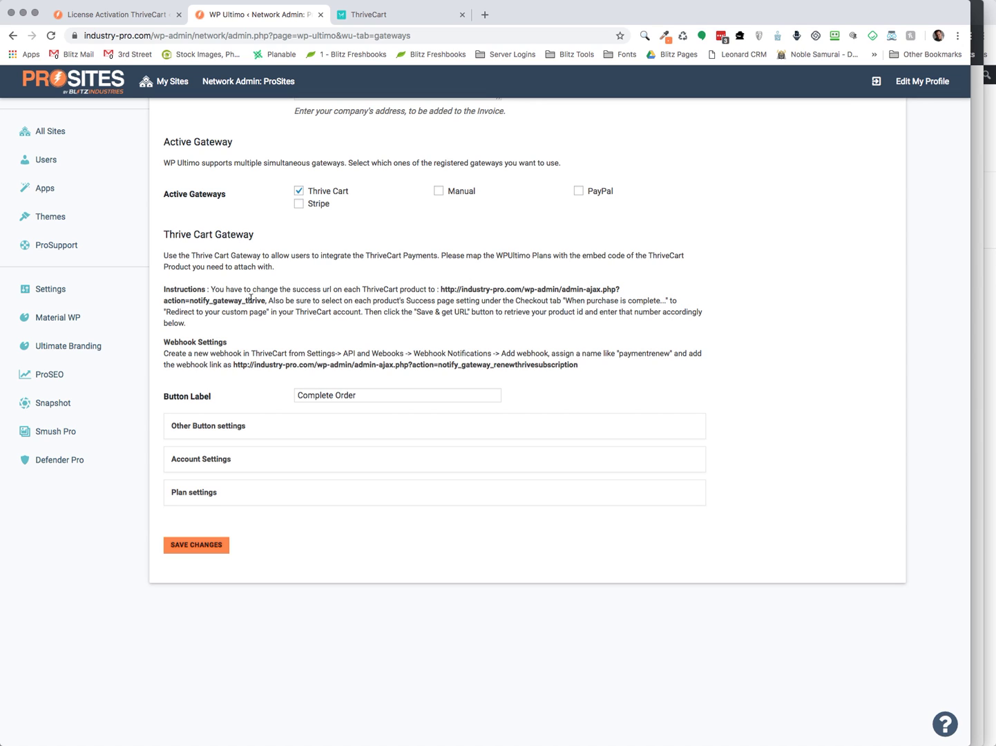
# Check ProSite Dev's Fulfillment success URL in ThriveCart, then return to WP Ultimo's gateway settings
pyautogui.click(367, 17)
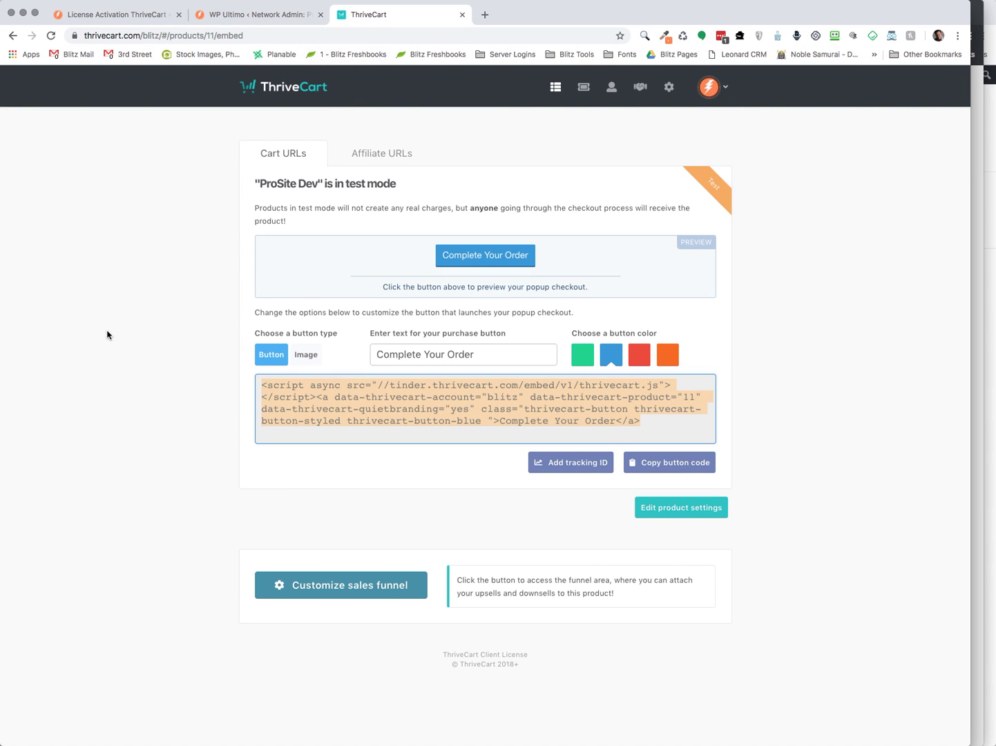
pyautogui.click(555, 86)
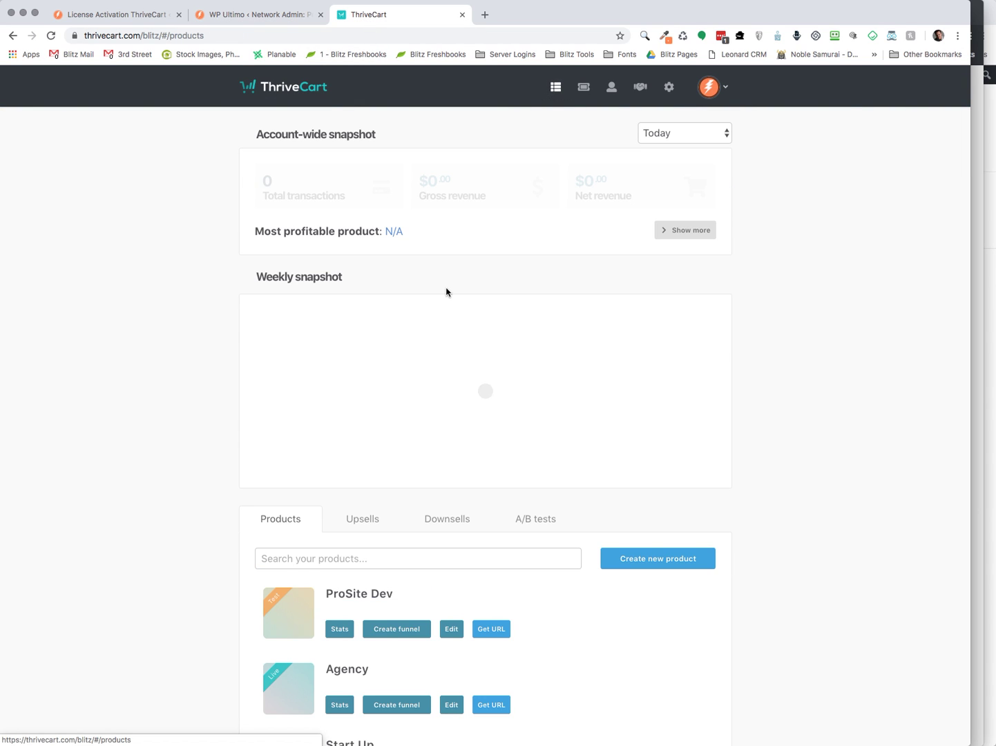
pyautogui.click(449, 631)
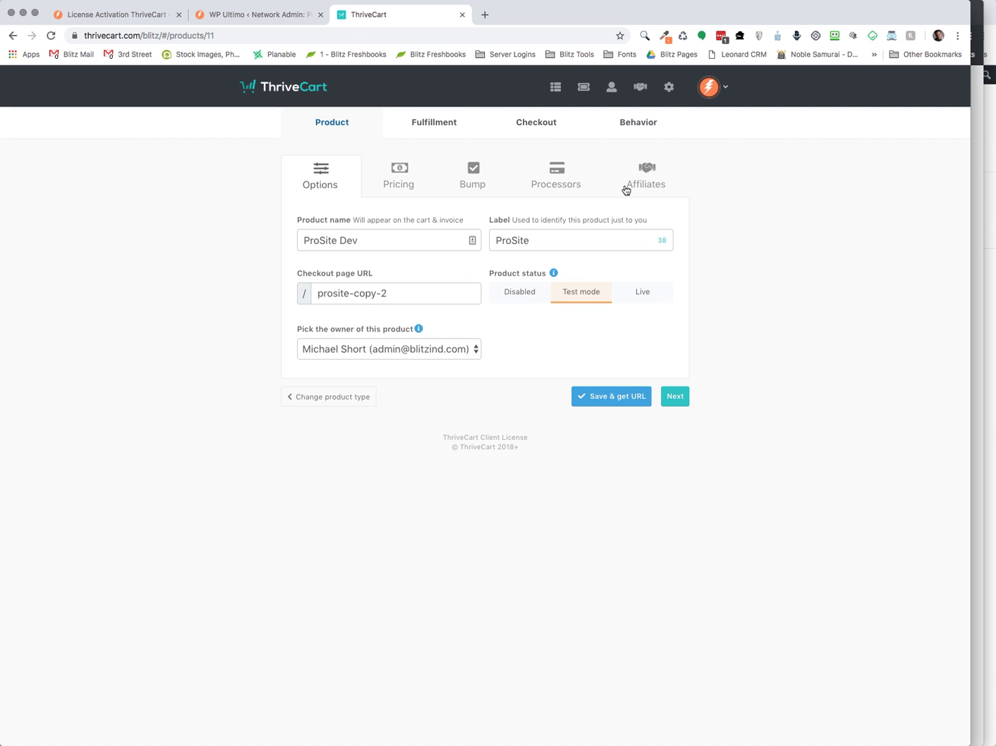
pyautogui.click(451, 130)
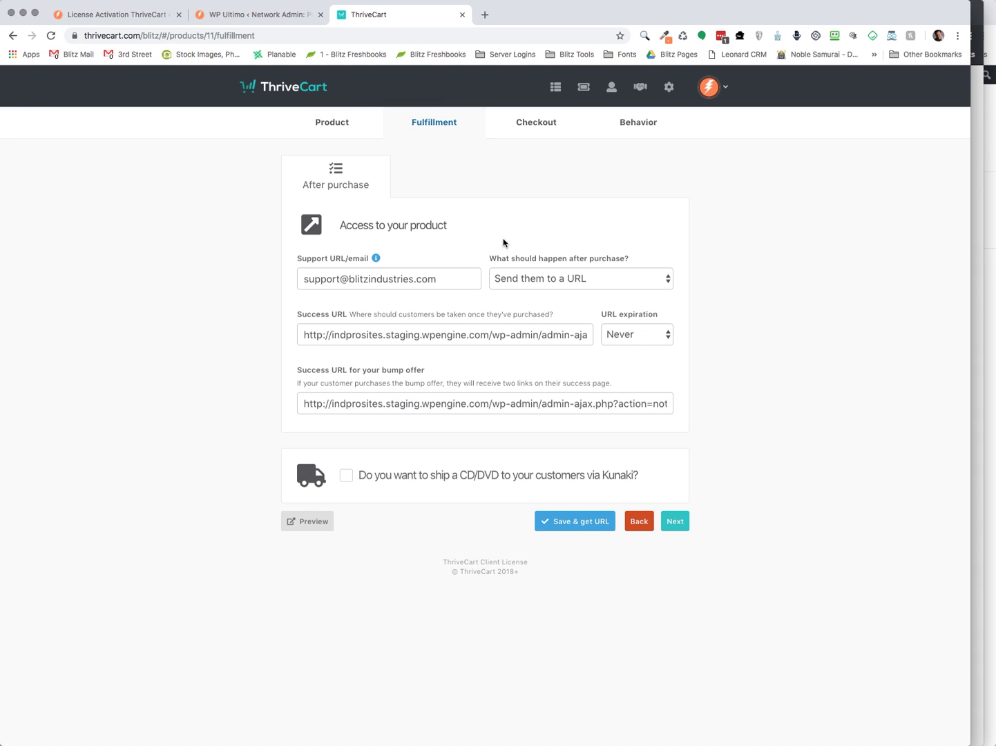
pyautogui.click(274, 21)
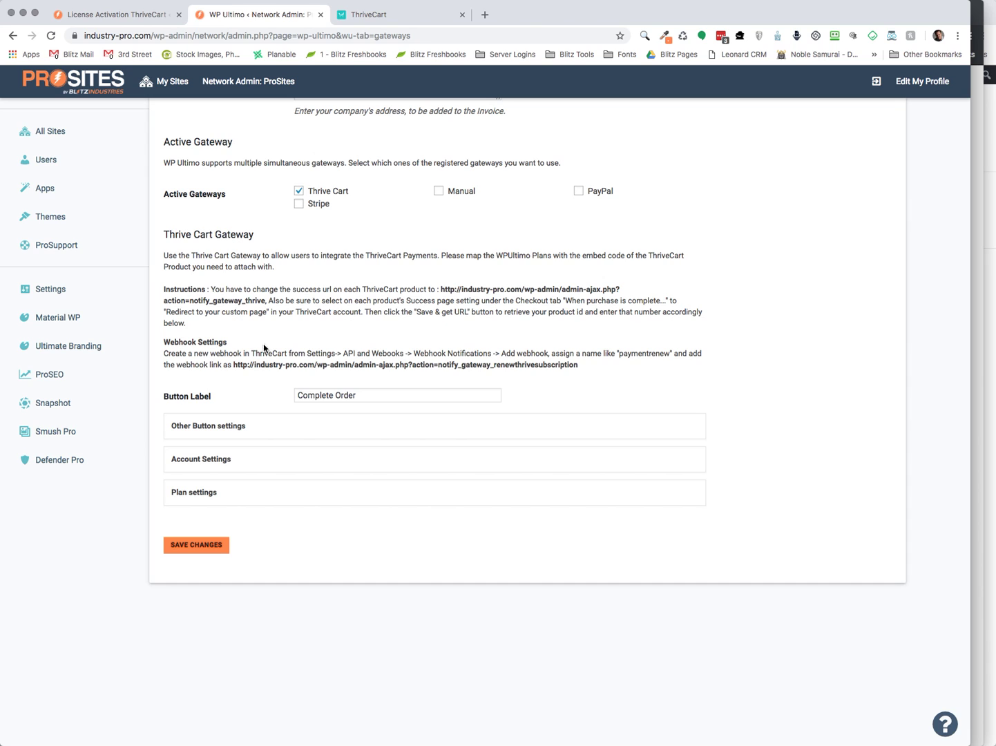
# Review the WP Ultimo plan product IDs, then bring forward the $97.00 Annual License product page
pyautogui.click(249, 496)
pyautogui.scroll(-2, 255, 504)
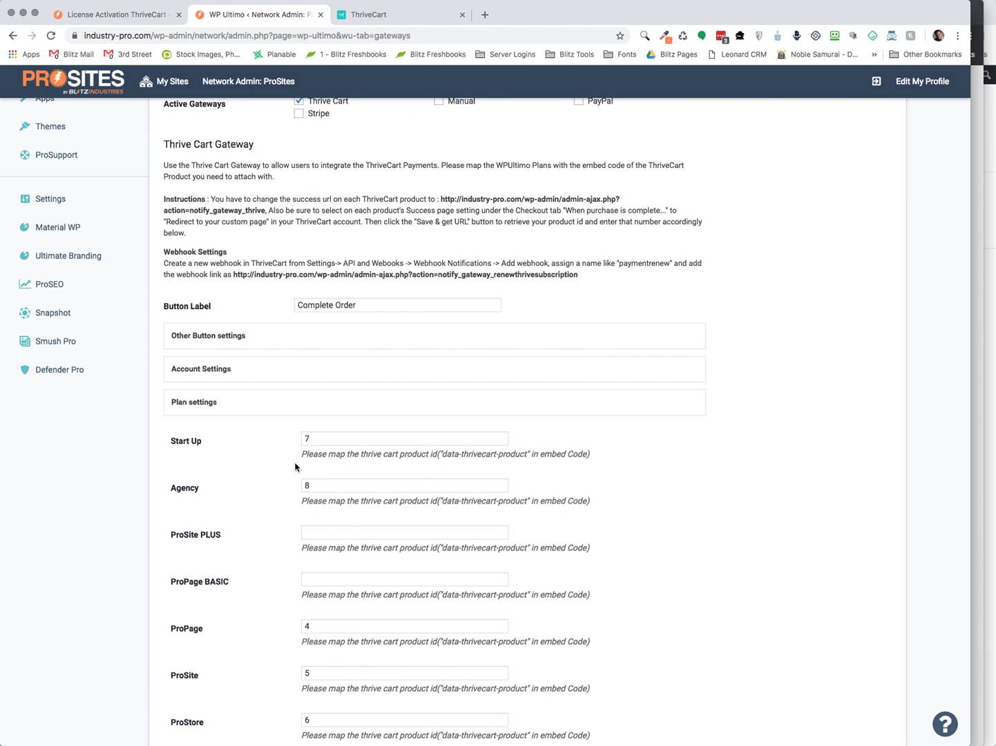
pyautogui.click(275, 408)
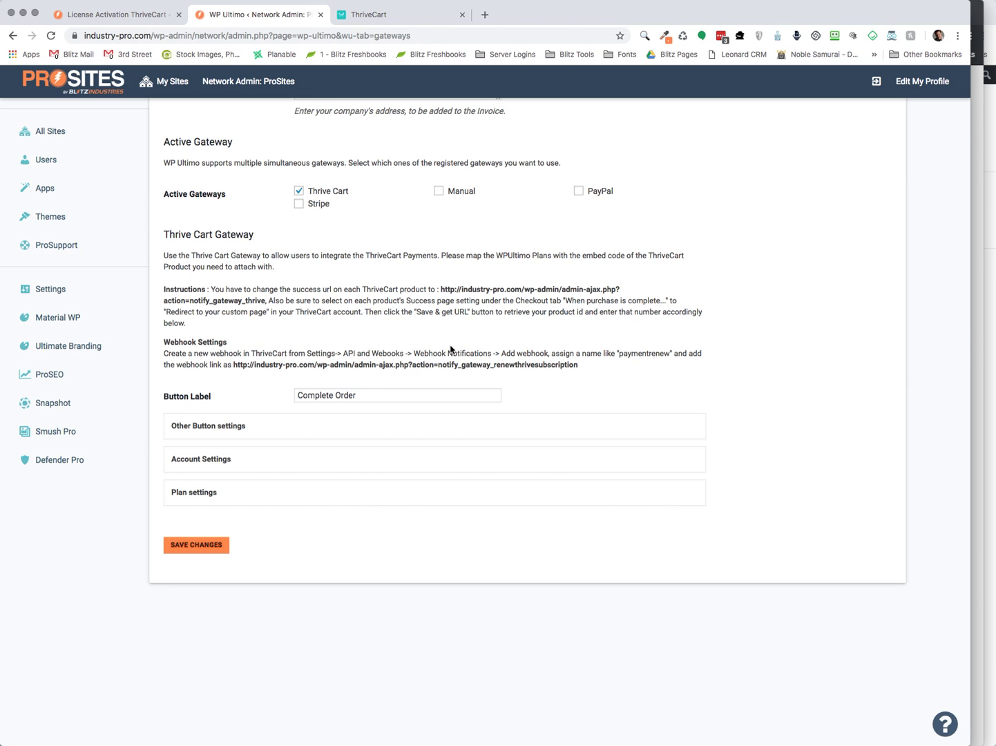
pyautogui.scroll(7, 399, 344)
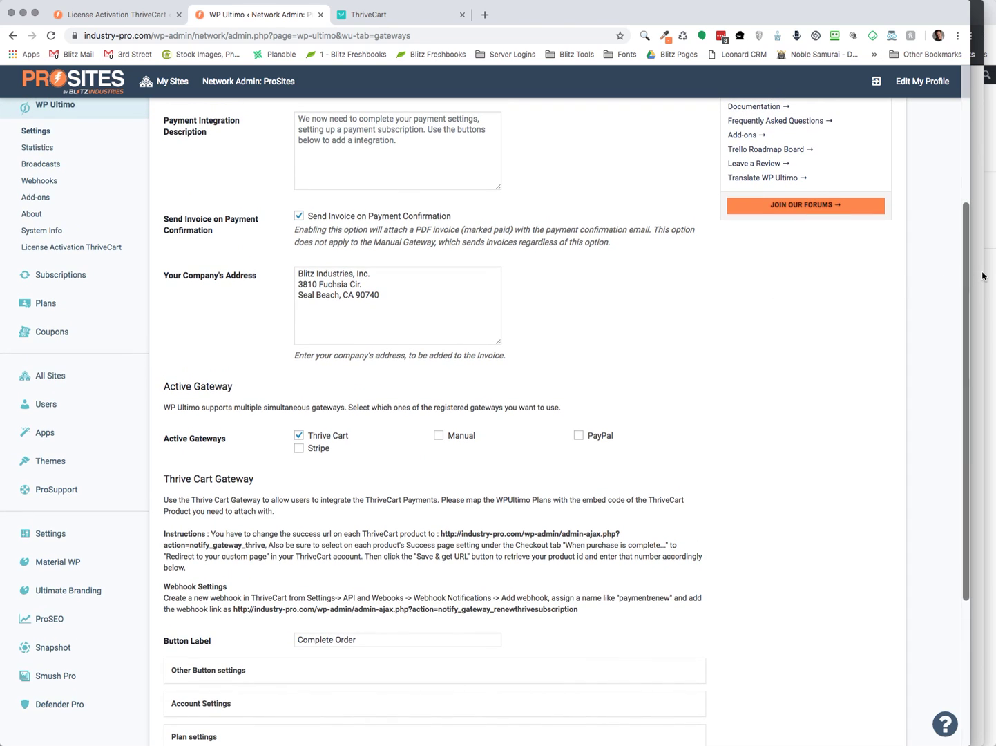
pyautogui.click(987, 275)
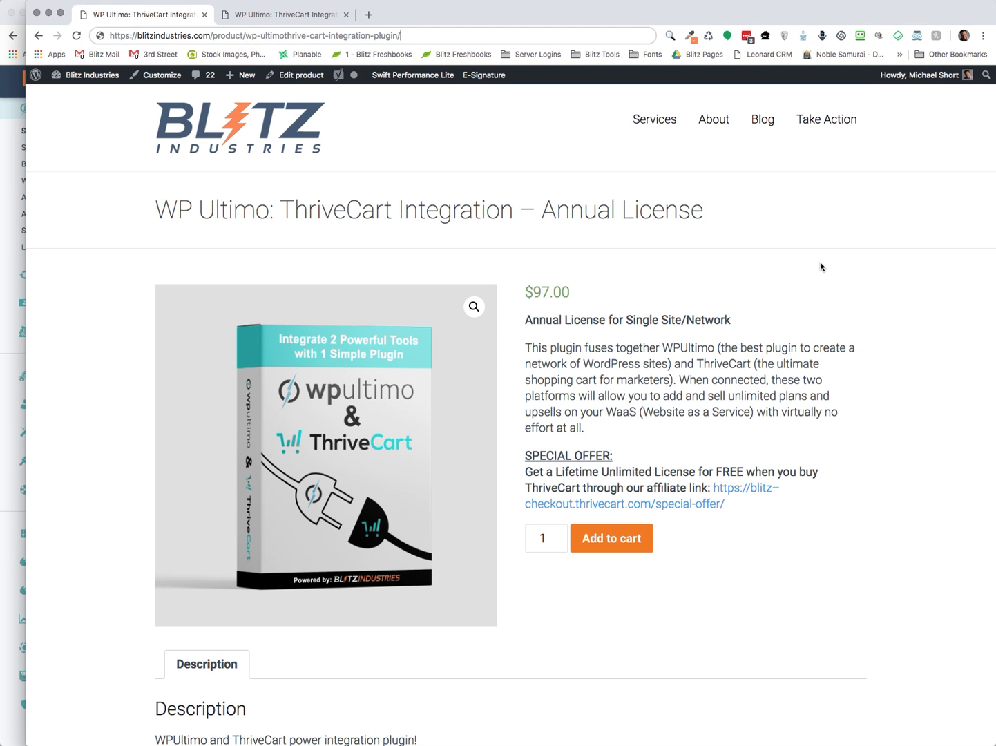
pyautogui.scroll(-1, 820, 267)
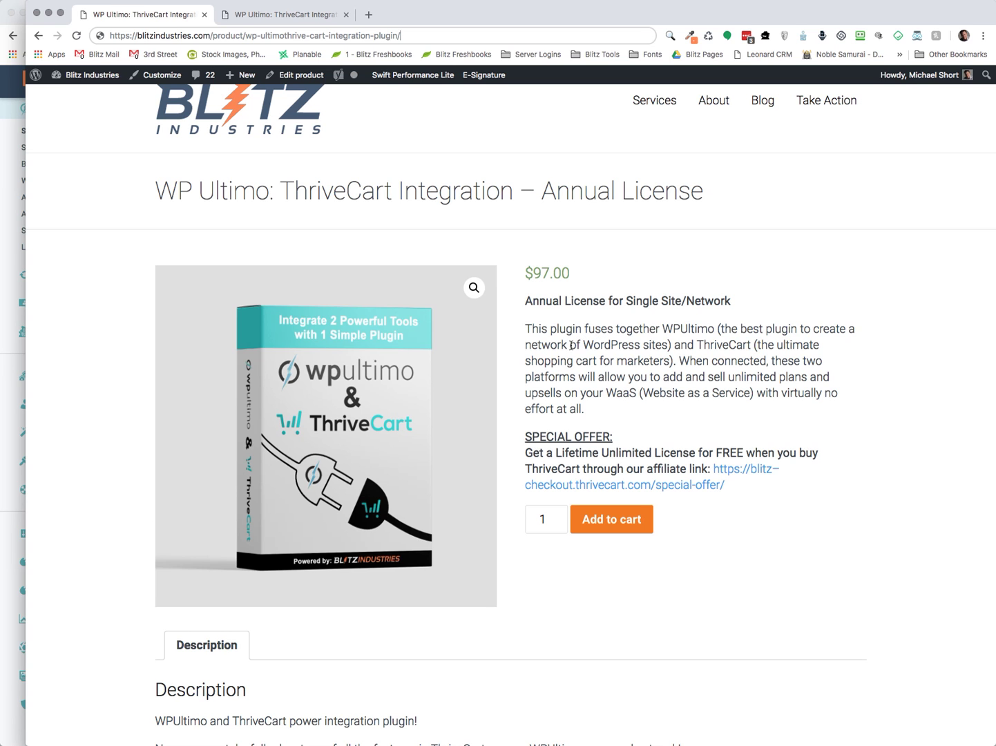
pyautogui.scroll(-3, 570, 345)
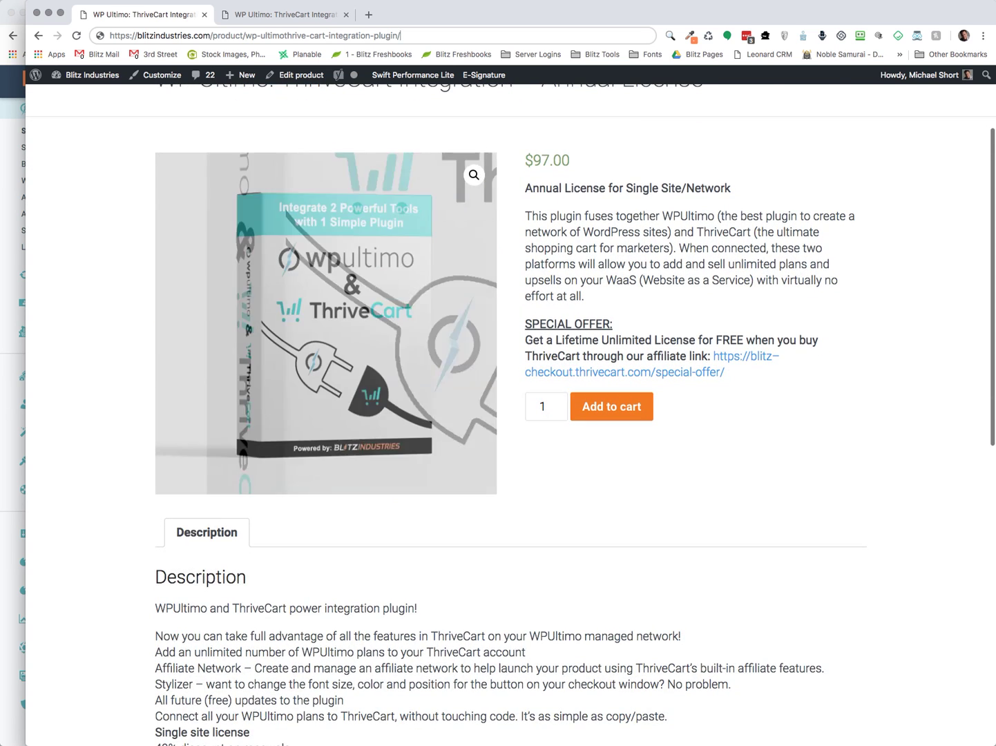
pyautogui.click(300, 16)
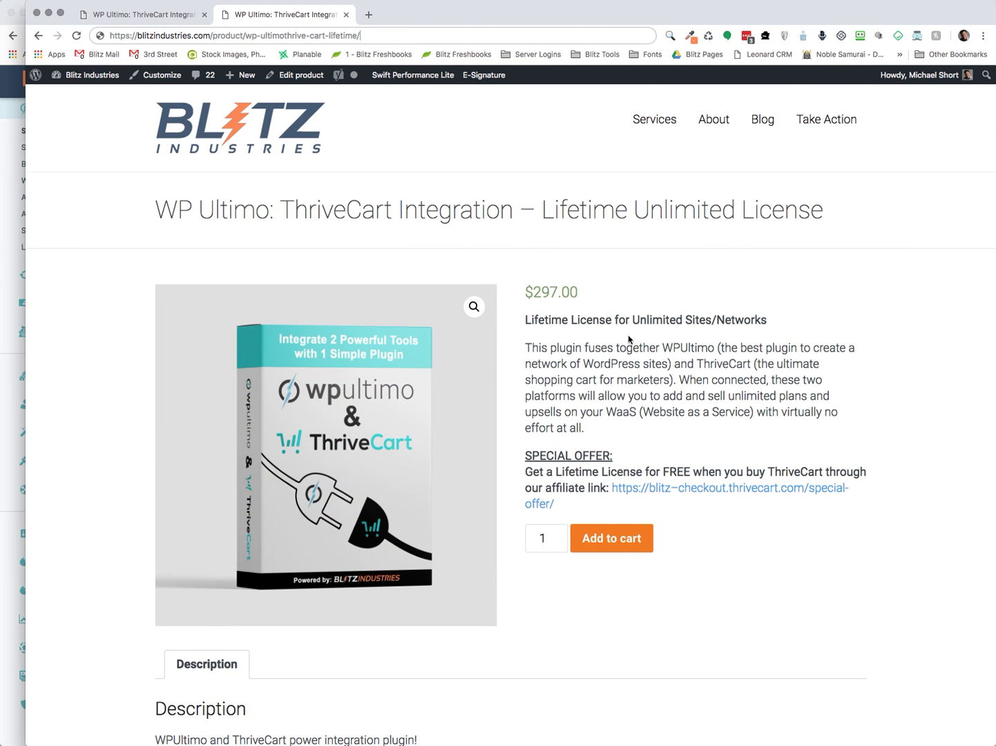
pyautogui.scroll(-1, 624, 362)
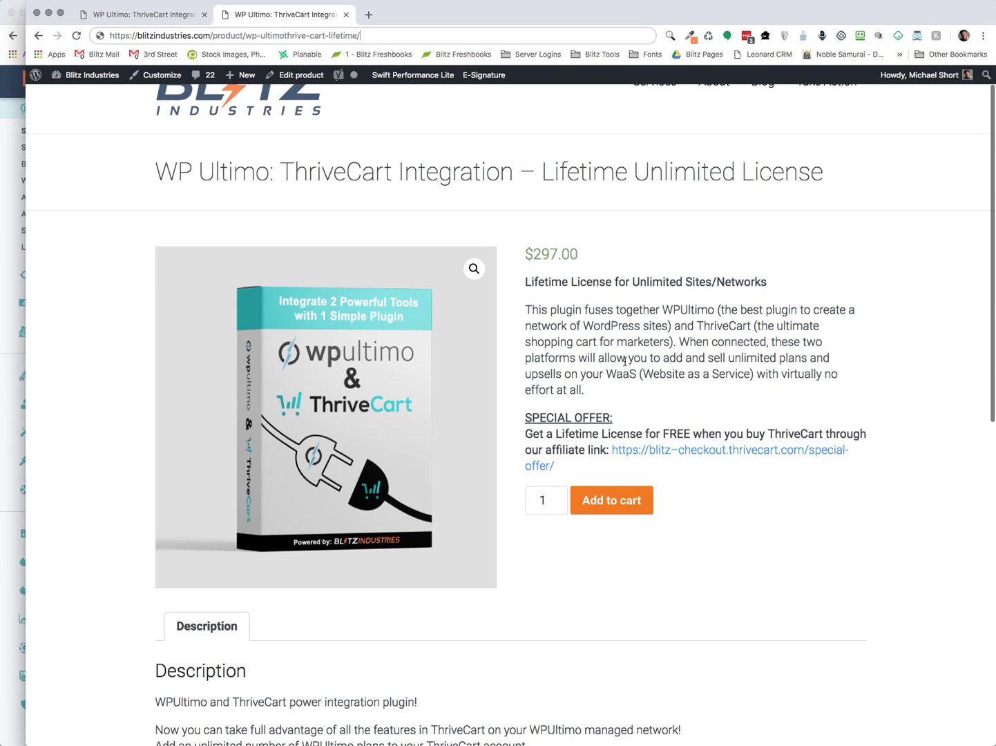
pyautogui.click(148, 15)
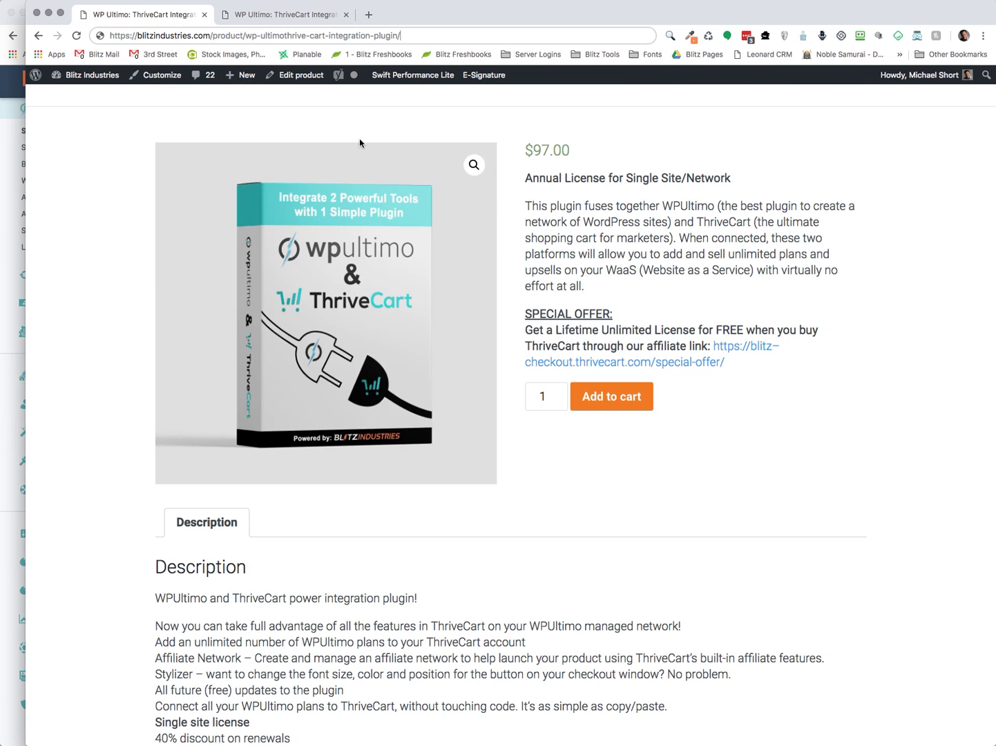
pyautogui.scroll(-3, 814, 346)
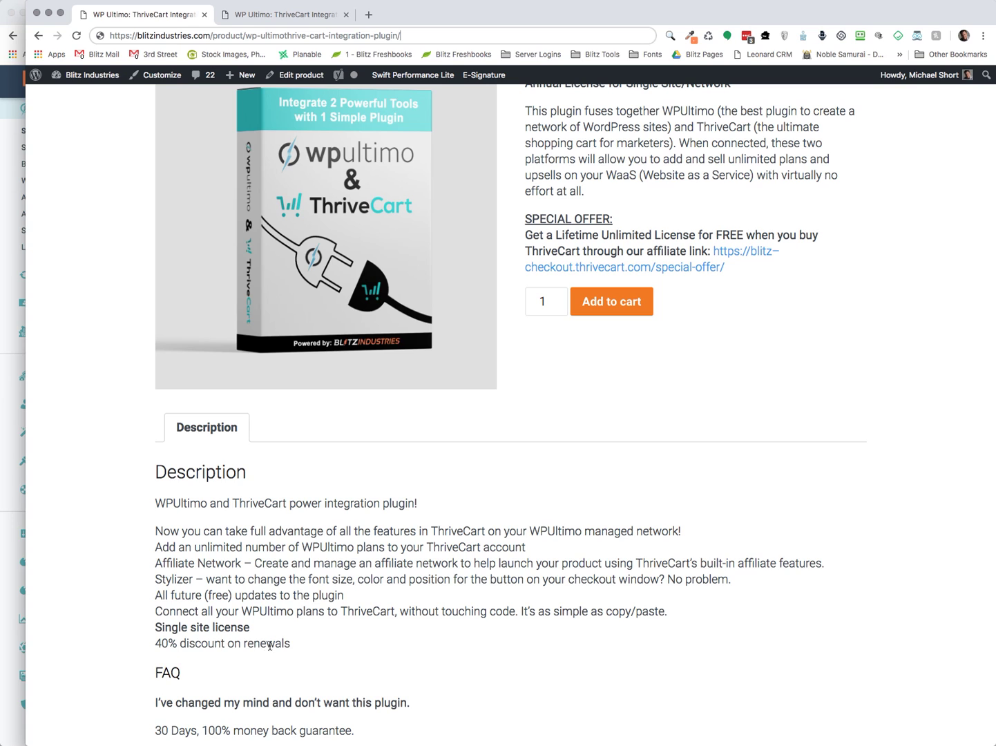
pyautogui.scroll(2, 487, 559)
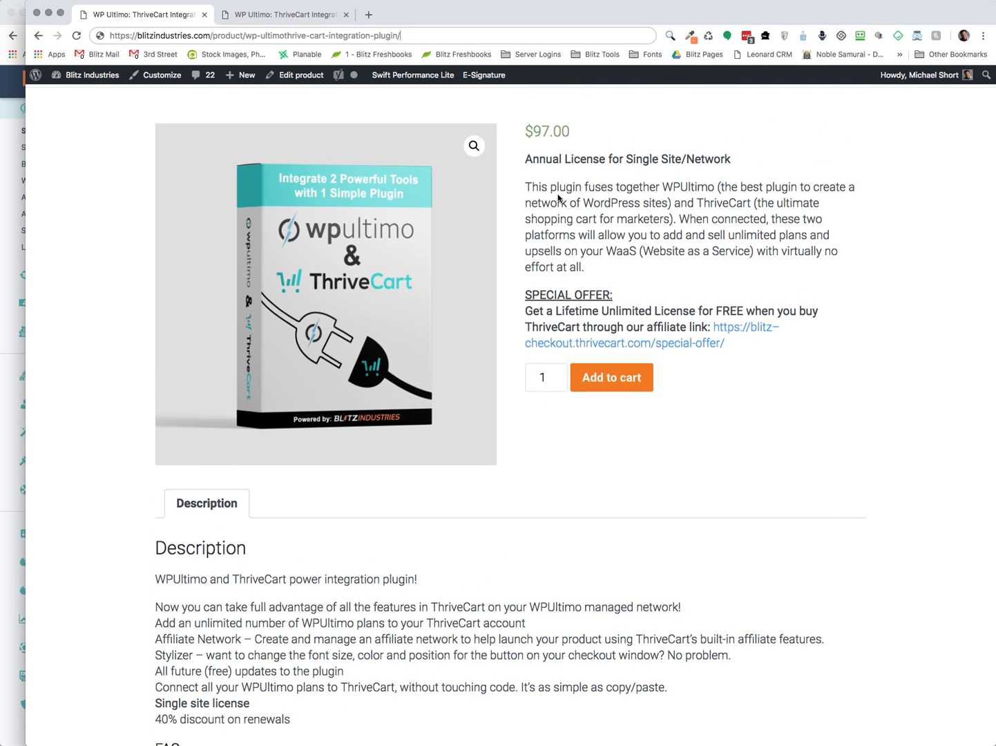
pyautogui.scroll(-2, 699, 415)
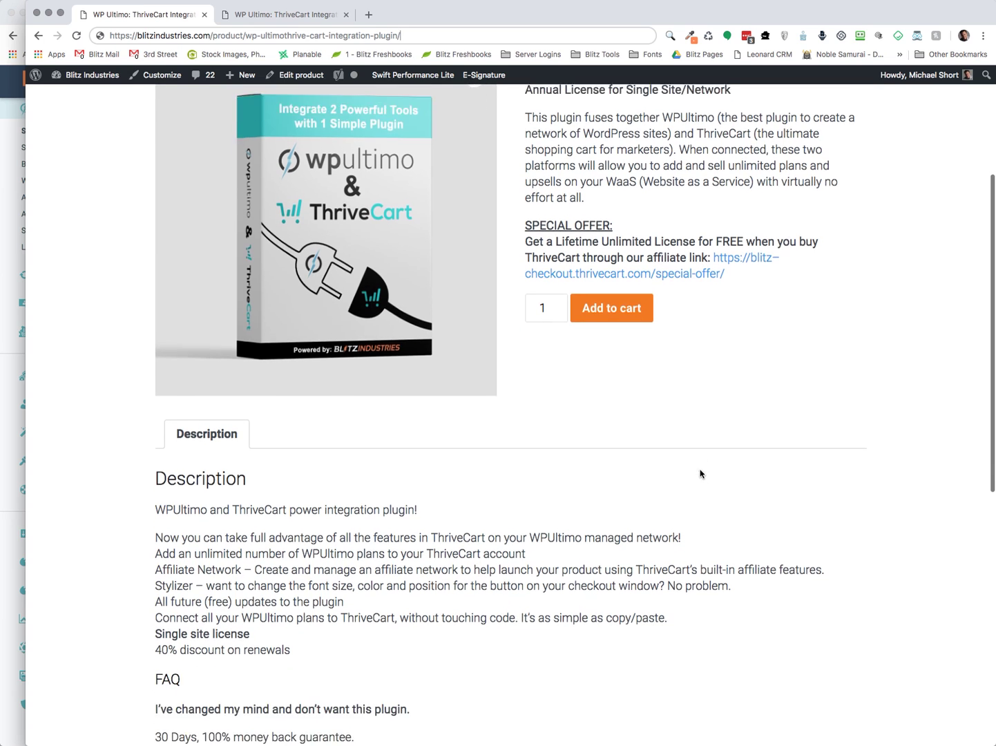
pyautogui.scroll(-3, 700, 474)
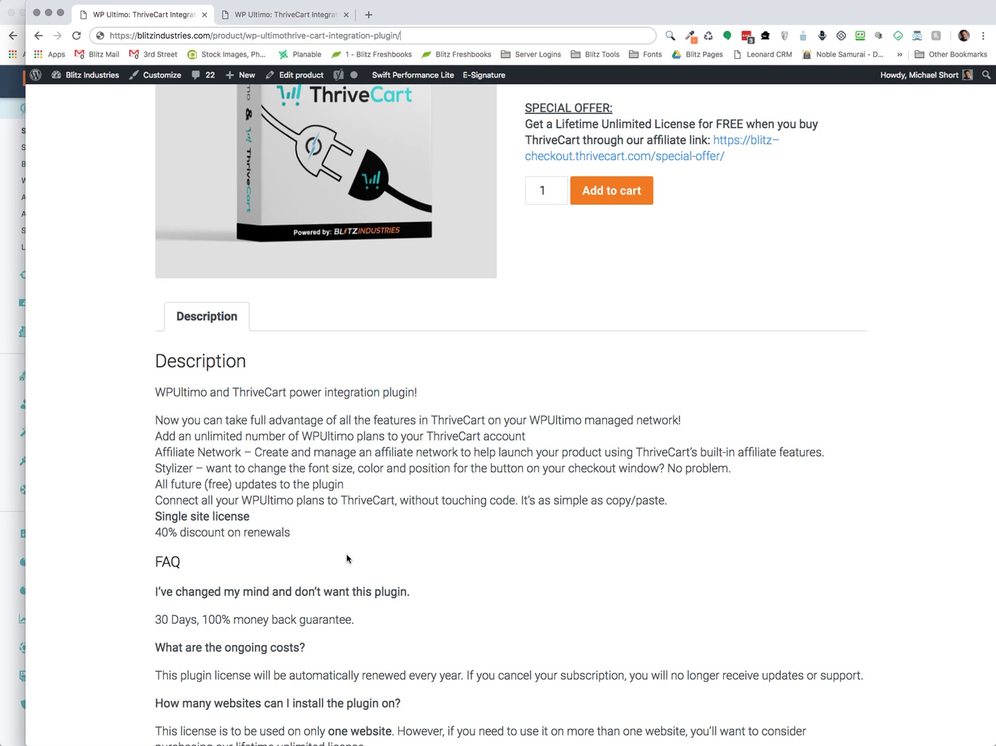
pyautogui.scroll(-1, 345, 557)
# Switch from the Annual License page to the $297.00 Lifetime Unlimited License page and scroll down
pyautogui.scroll(5, 342, 553)
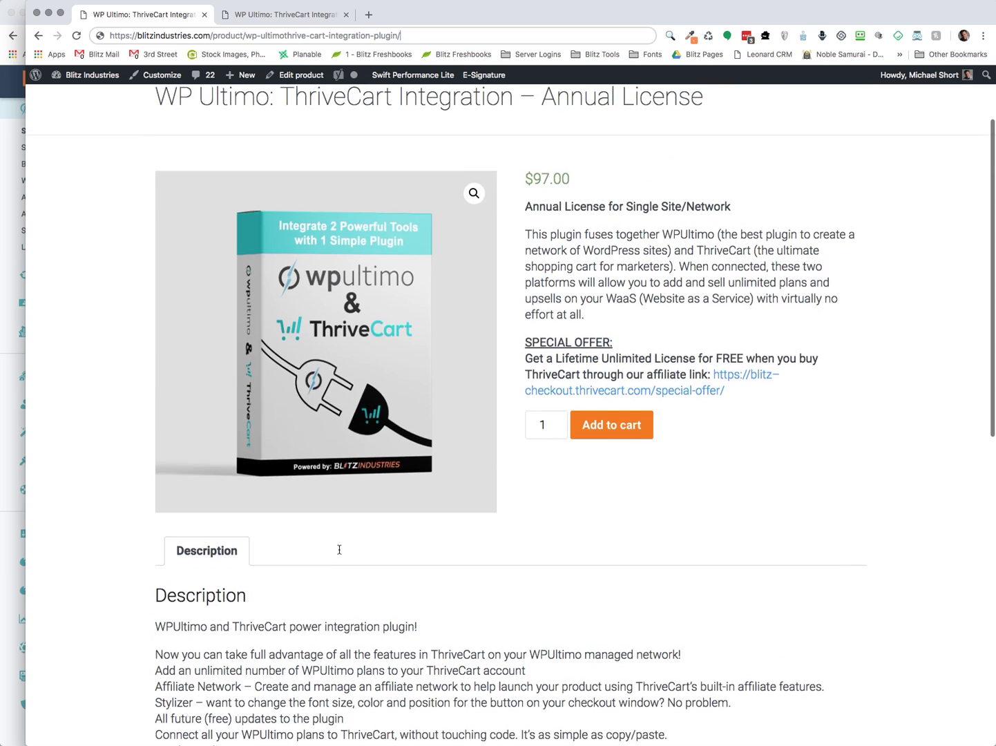
pyautogui.scroll(2, 340, 549)
pyautogui.scroll(3, 529, 613)
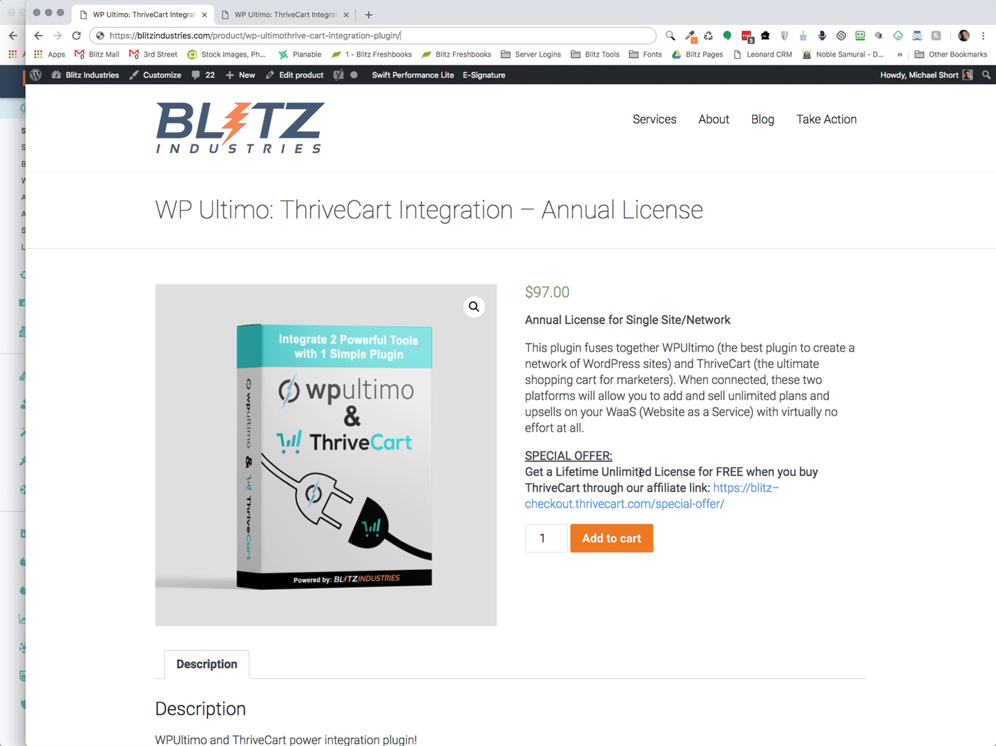
pyautogui.click(272, 15)
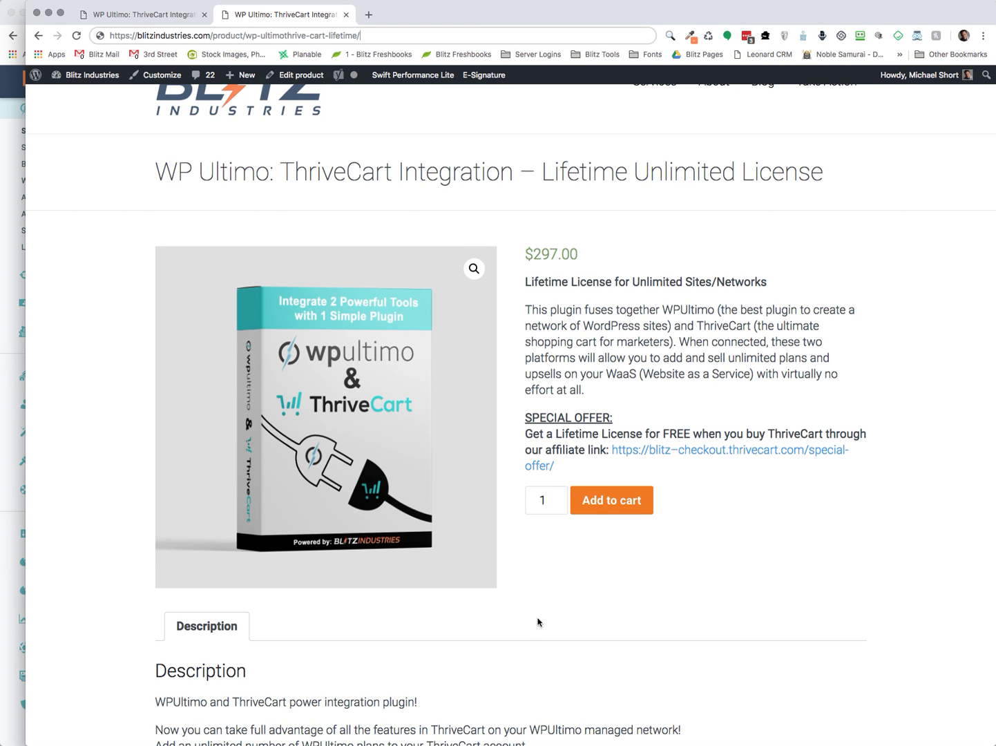
pyautogui.scroll(-1, 538, 618)
pyautogui.scroll(-2, 546, 624)
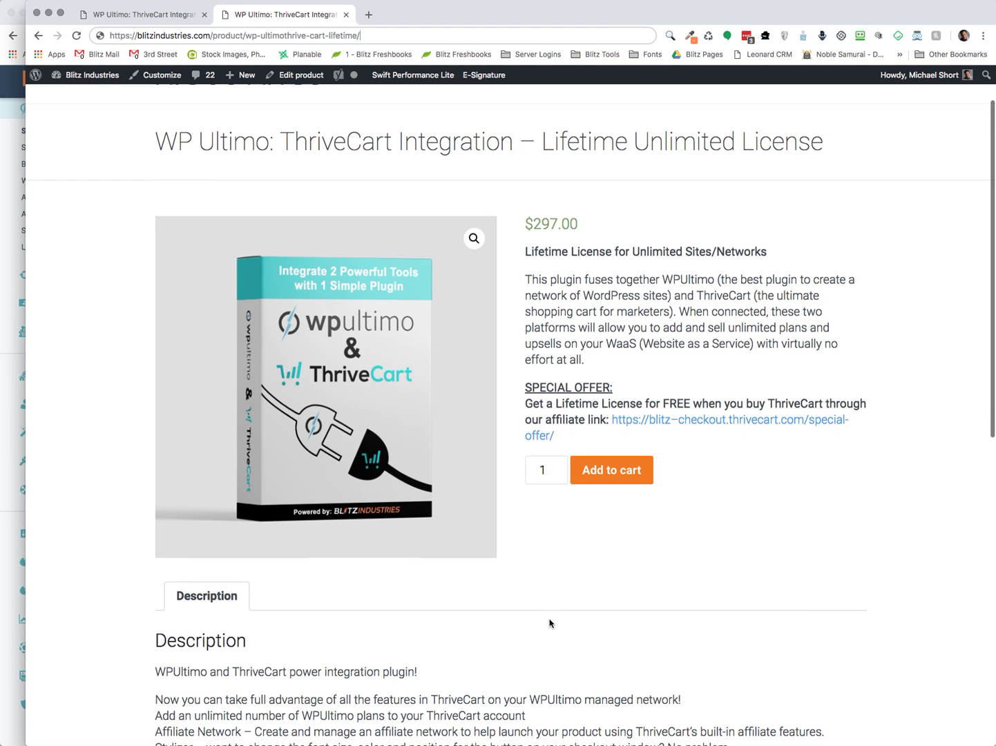